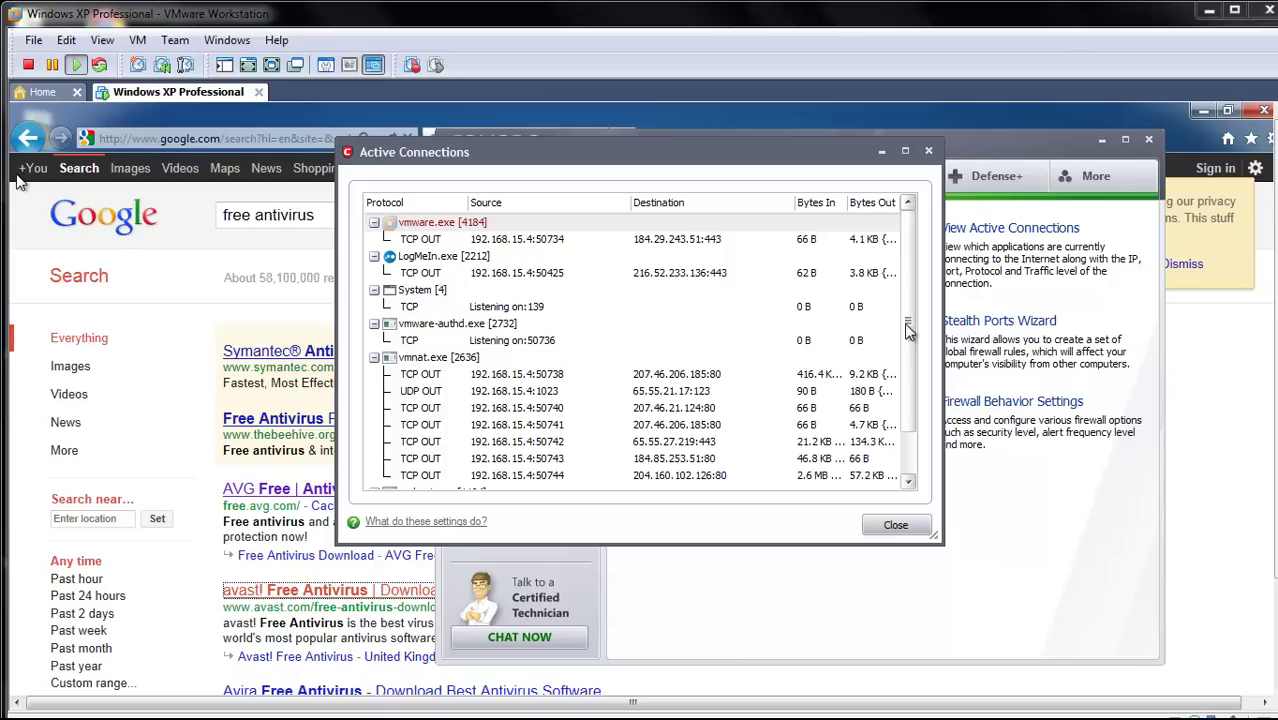
Check the rest of the active connections list, and set COMODO's Firewall Security Level to Disabled
{"action": "left_click_drag", "start_coordinate": [908, 330], "coordinate": [935, 373]}
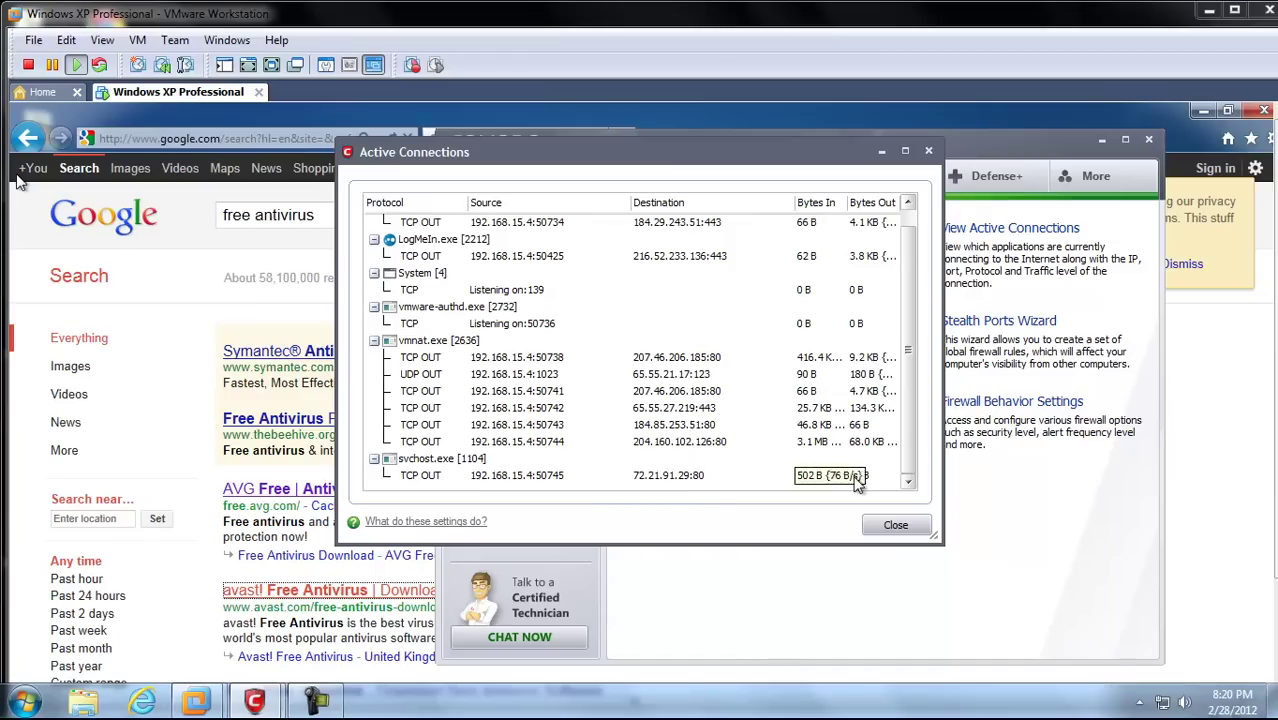
{"action": "left_click", "coordinate": [1139, 703]}
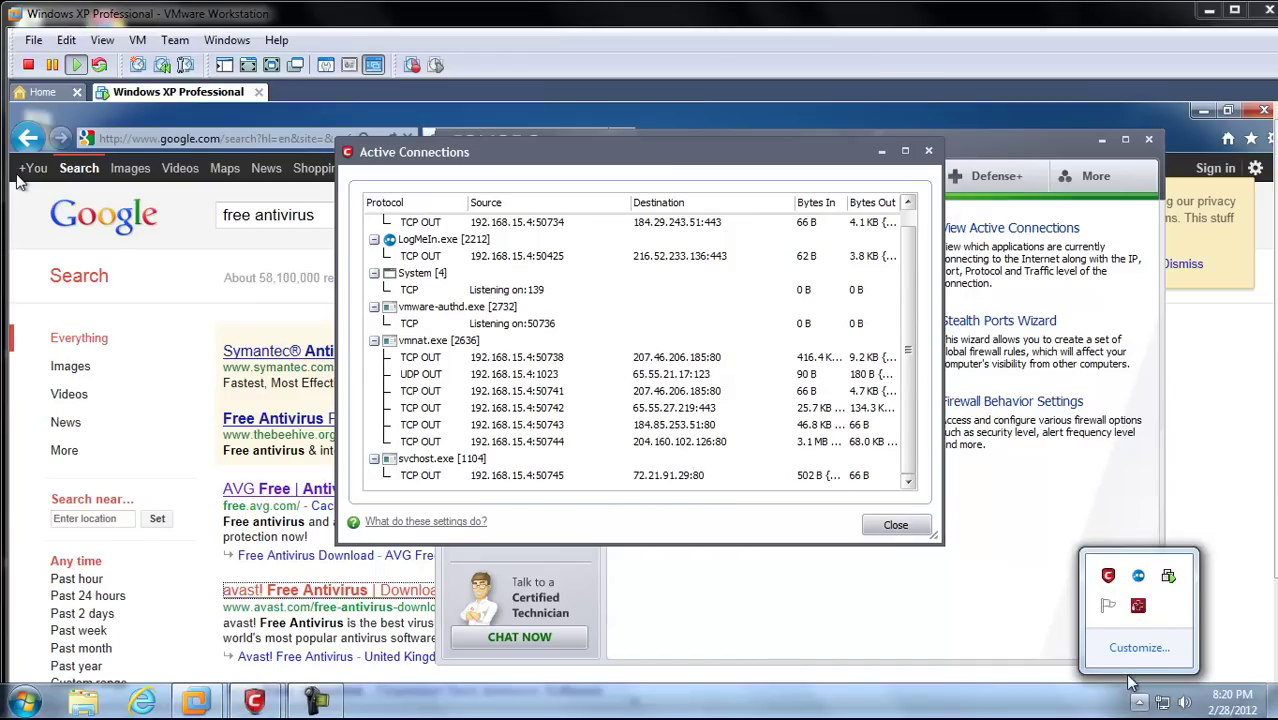
{"action": "left_click", "coordinate": [1108, 578]}
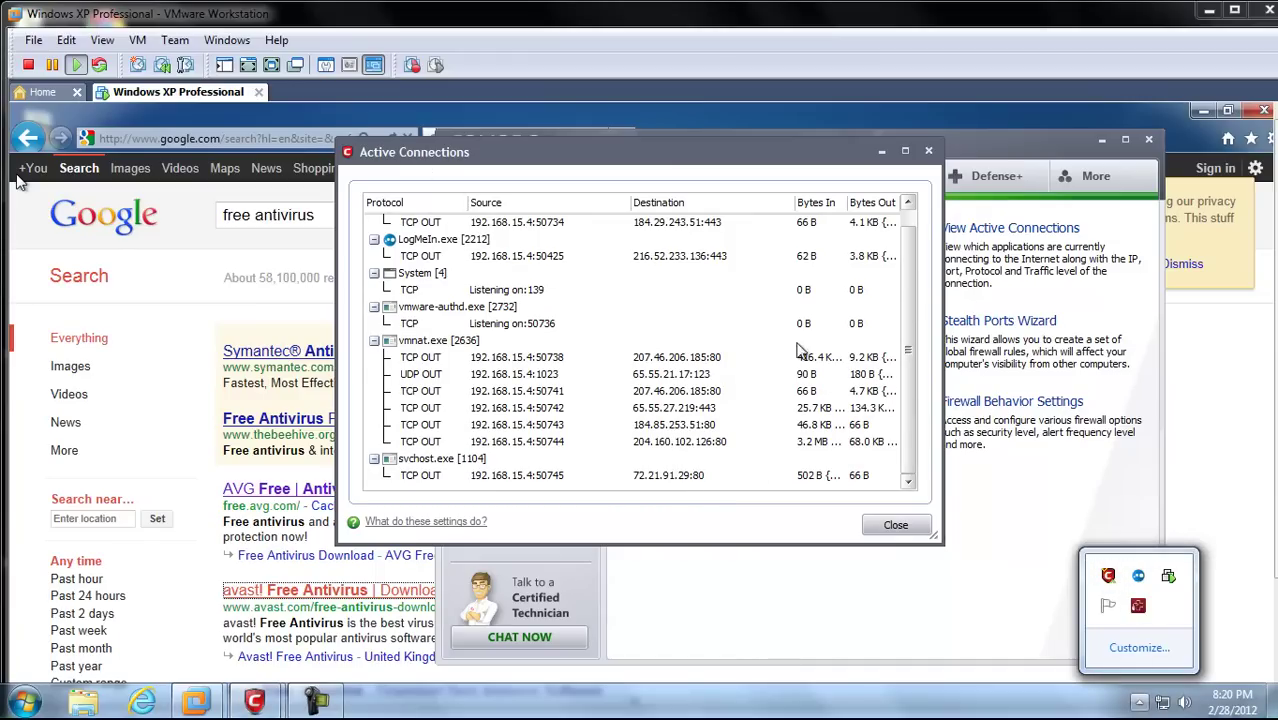
{"action": "right_click", "coordinate": [1108, 580]}
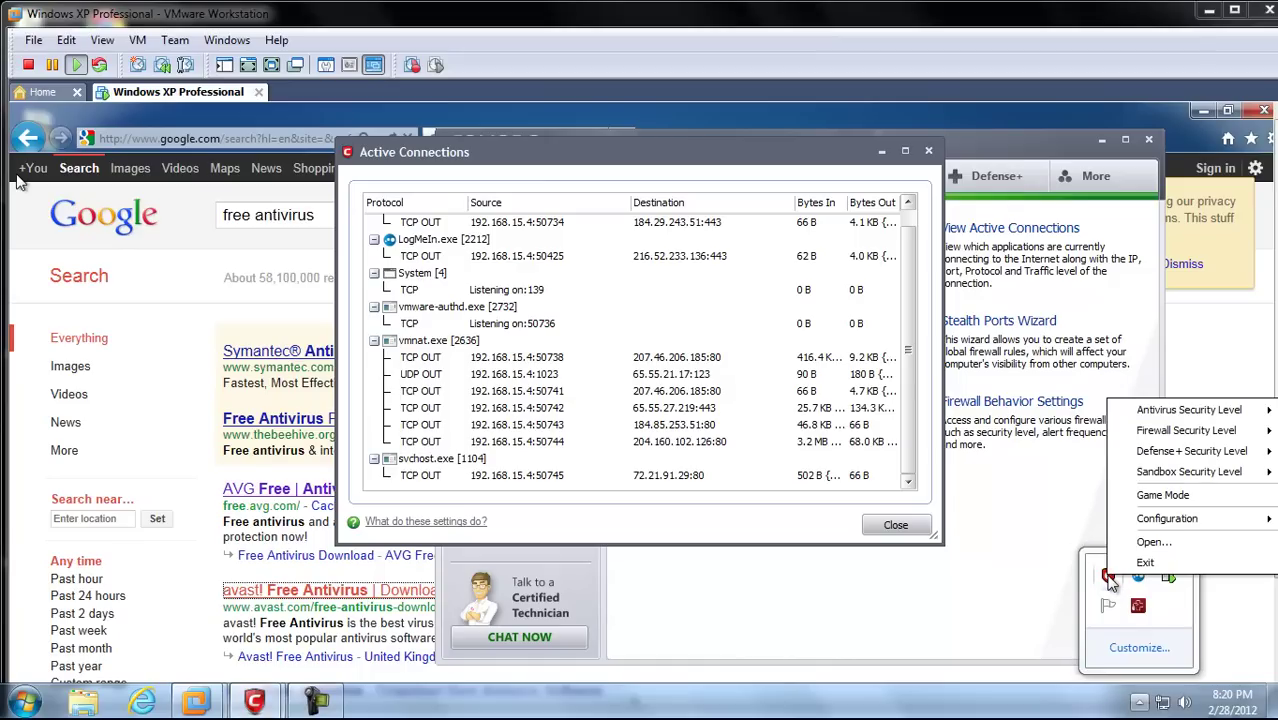
{"action": "mouse_move", "coordinate": [1145, 432]}
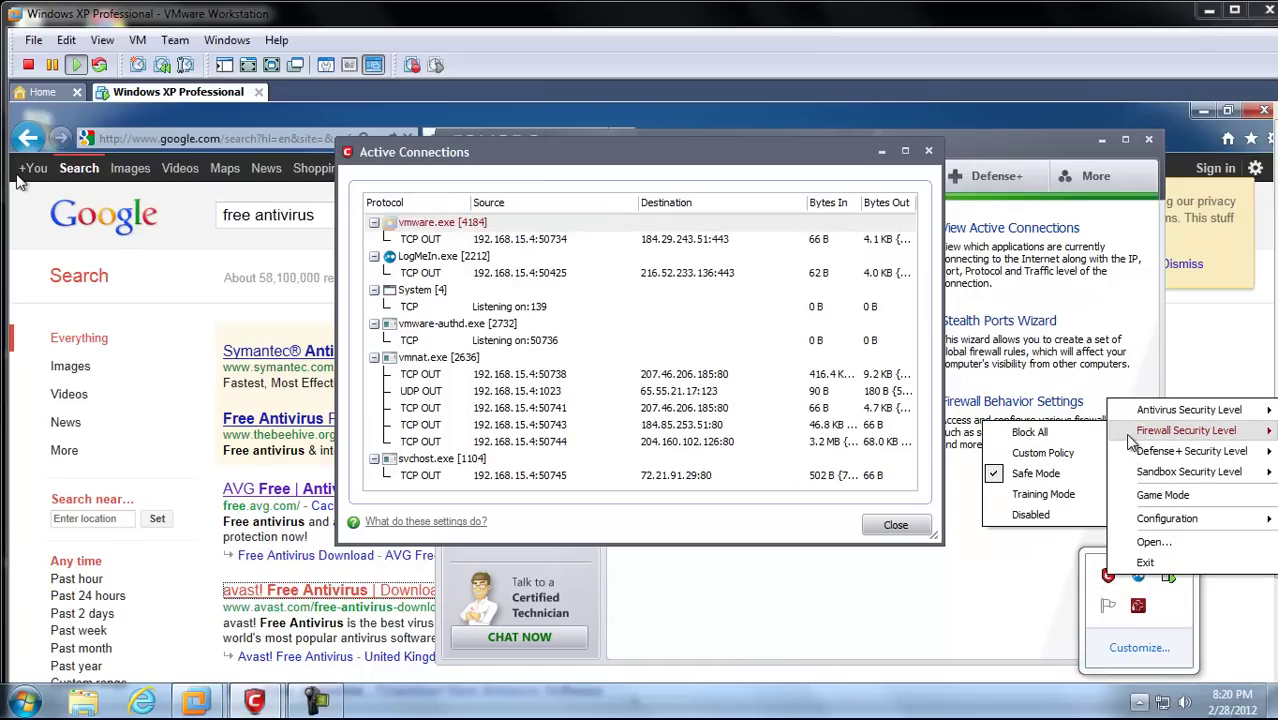
{"action": "left_click", "coordinate": [1032, 514]}
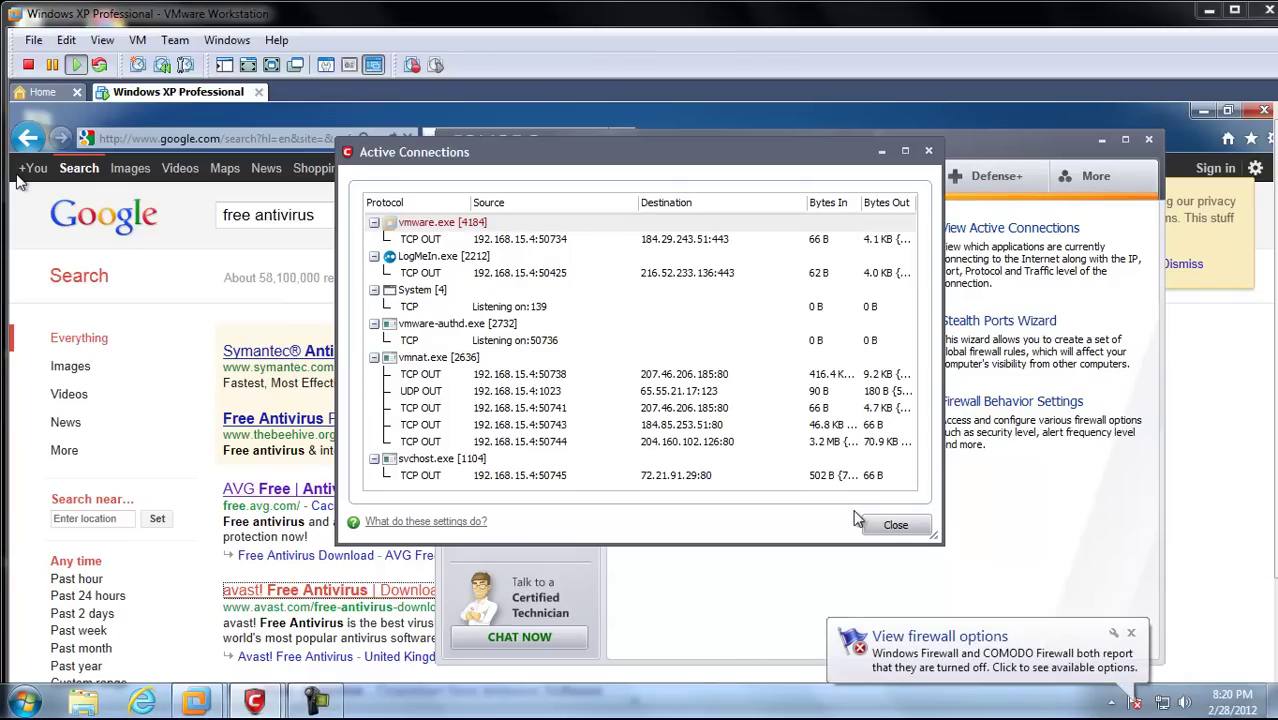
Close the Active Connections window, the firewall options notification and the COMODO main window
{"action": "left_click", "coordinate": [893, 526]}
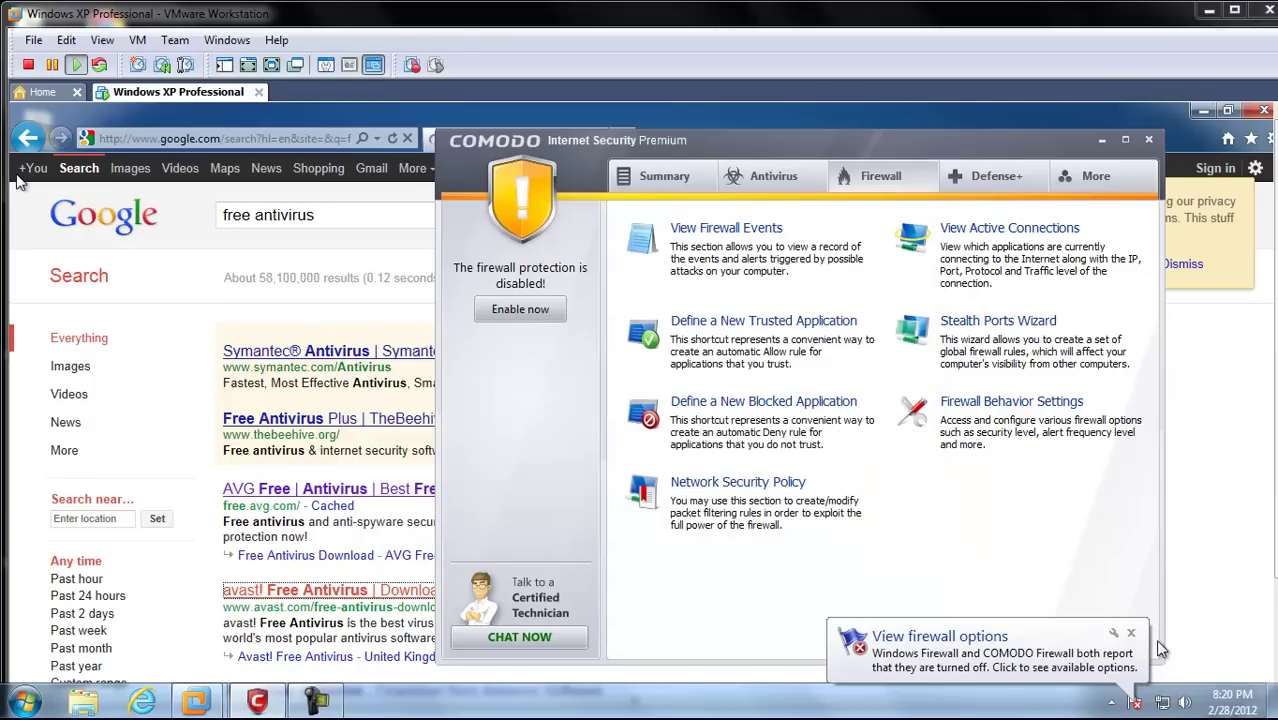
{"action": "left_click", "coordinate": [1131, 635]}
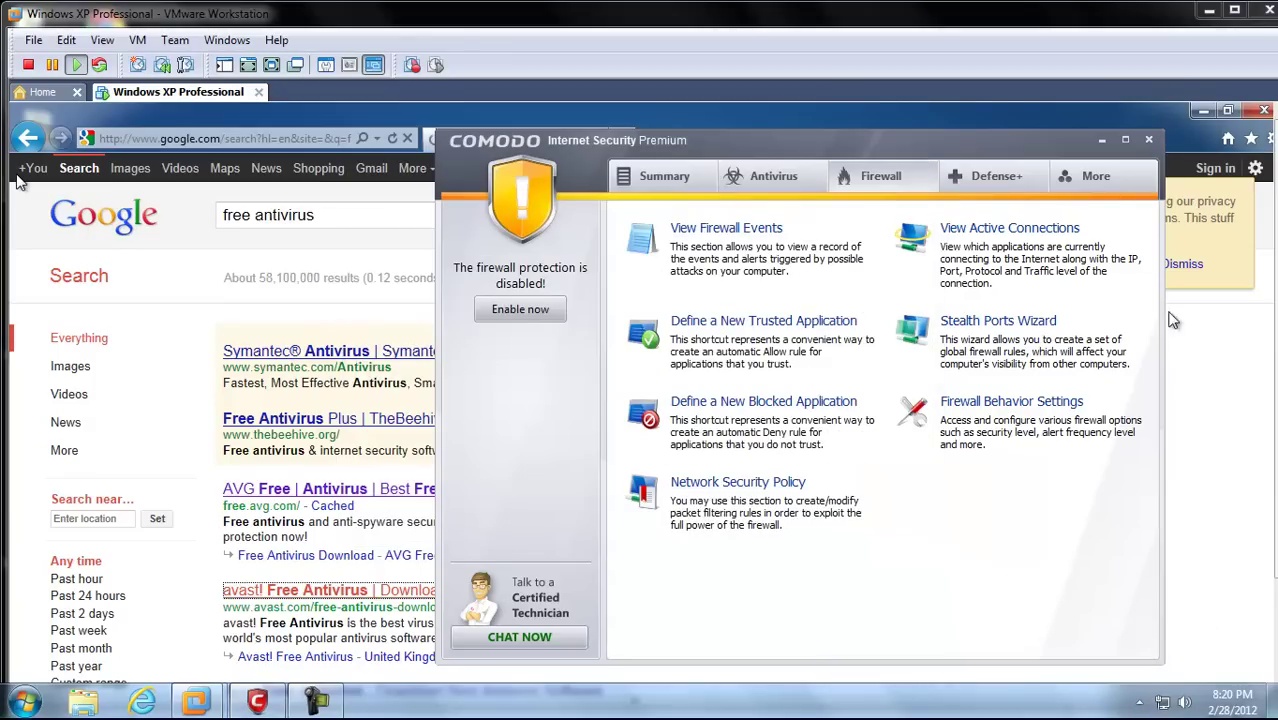
{"action": "left_click", "coordinate": [1147, 140]}
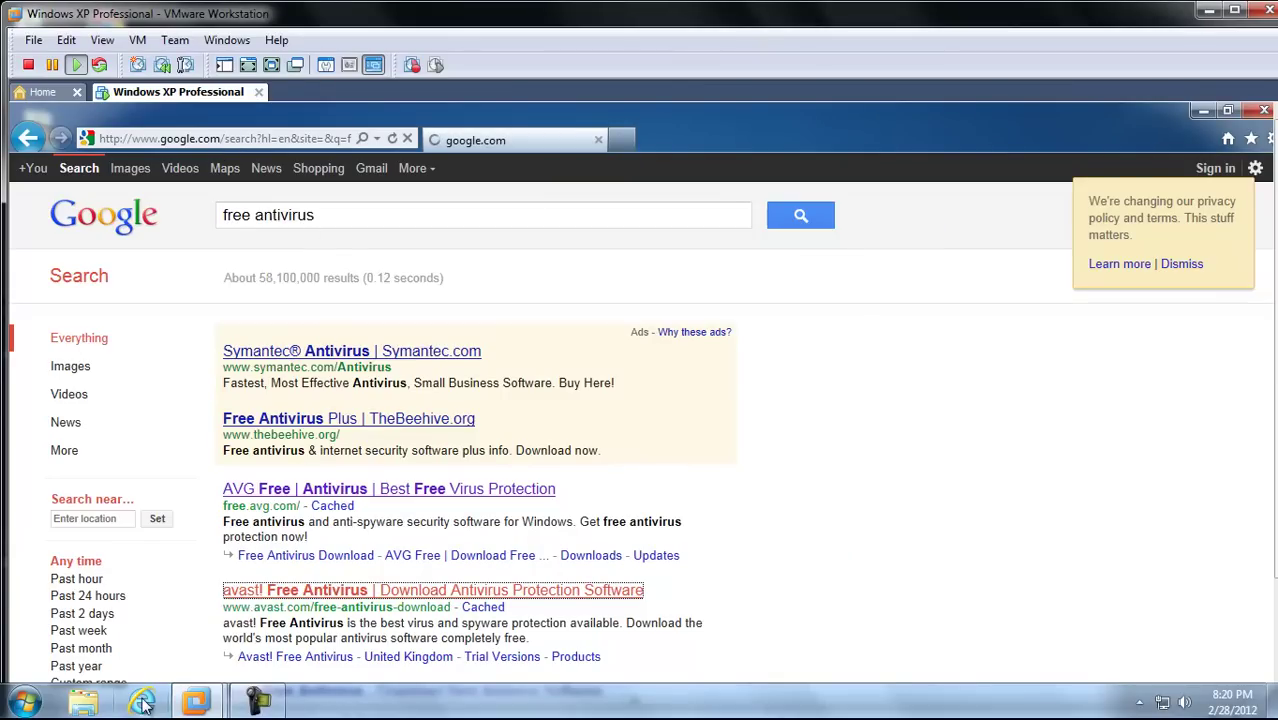
Minimise the virtual machine window and open Google Chrome on the host, maximised
{"action": "left_click", "coordinate": [1209, 11]}
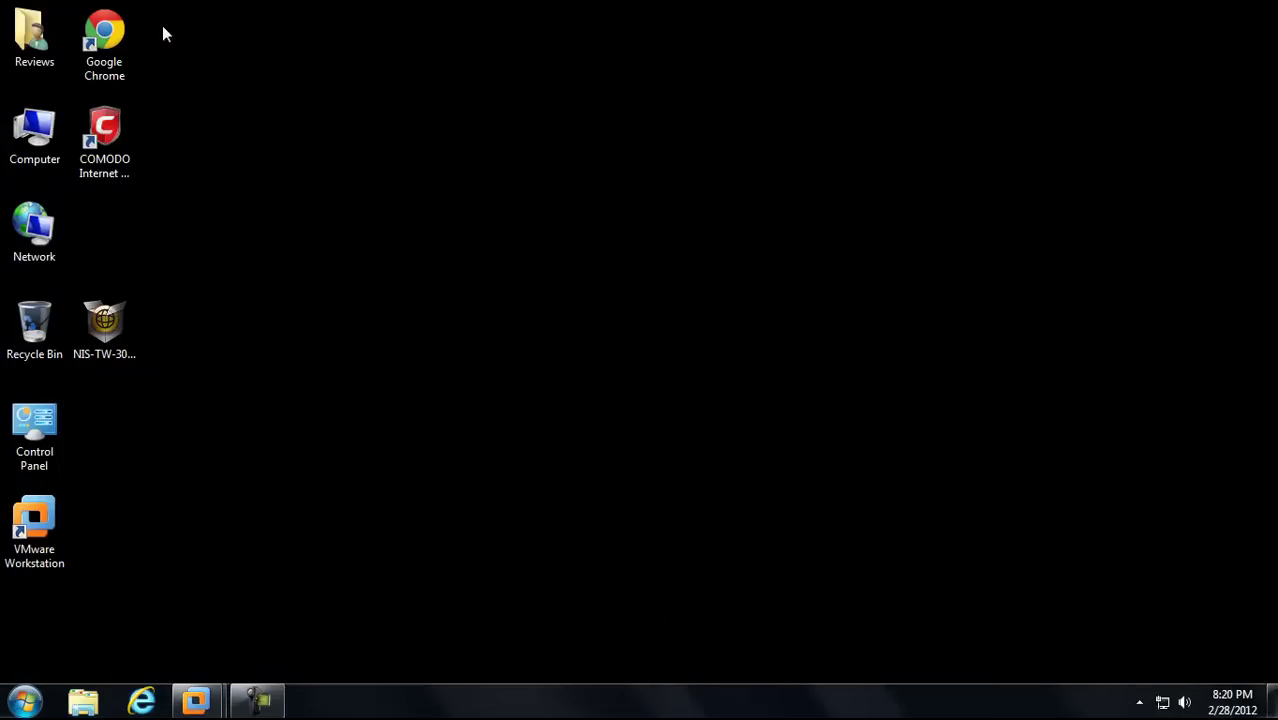
{"action": "double_click", "coordinate": [104, 32]}
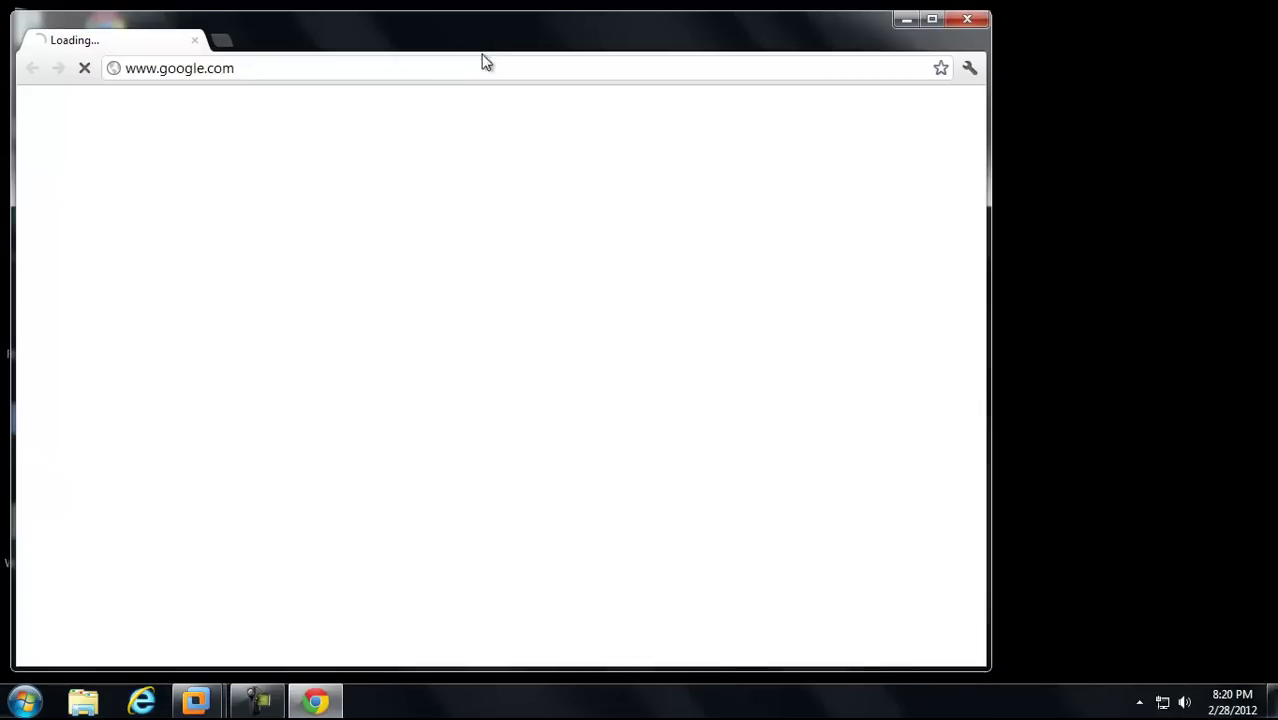
{"action": "double_click", "coordinate": [386, 27]}
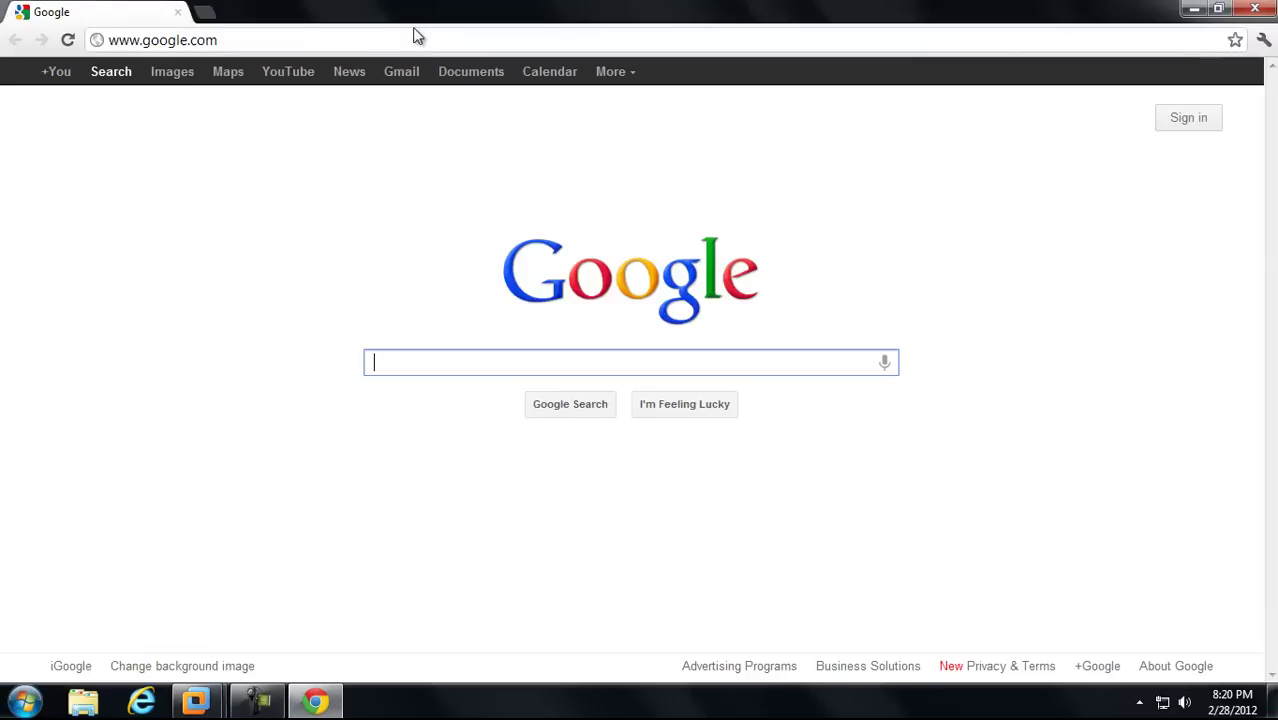
Go to remove-malware.com in the browser
{"action": "left_click", "coordinate": [246, 39]}
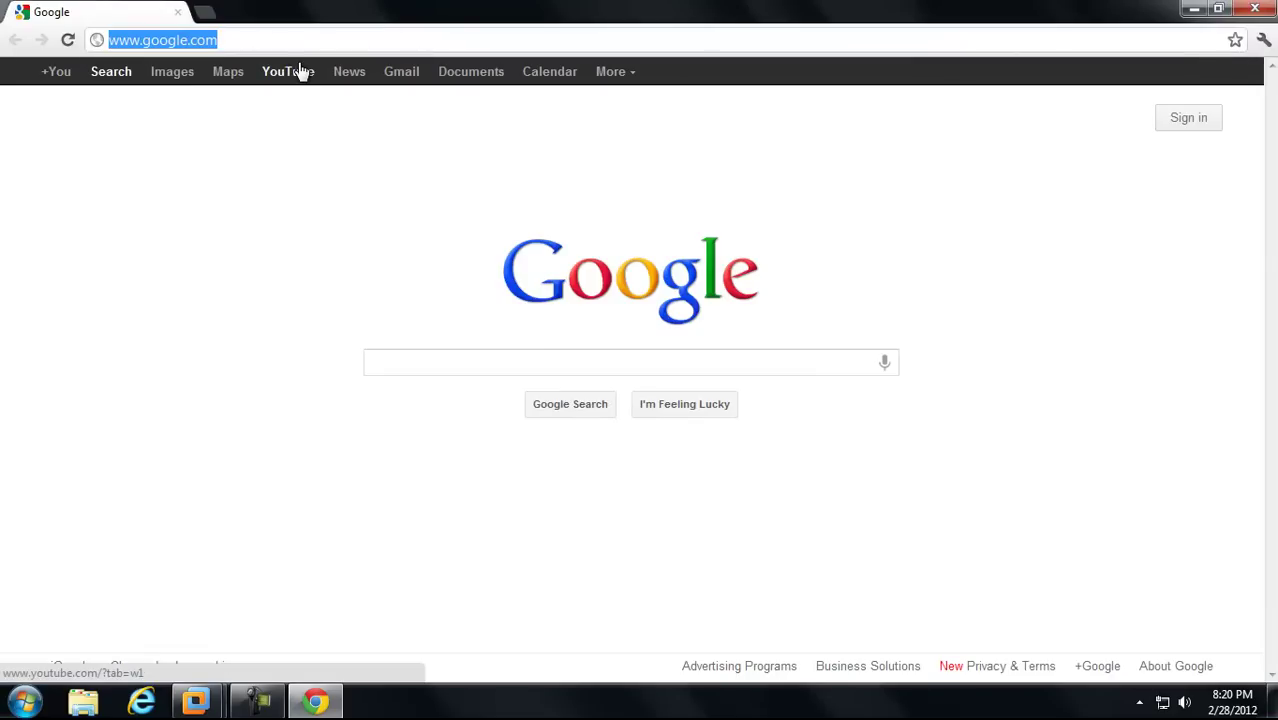
{"action": "type", "text": "rt"}
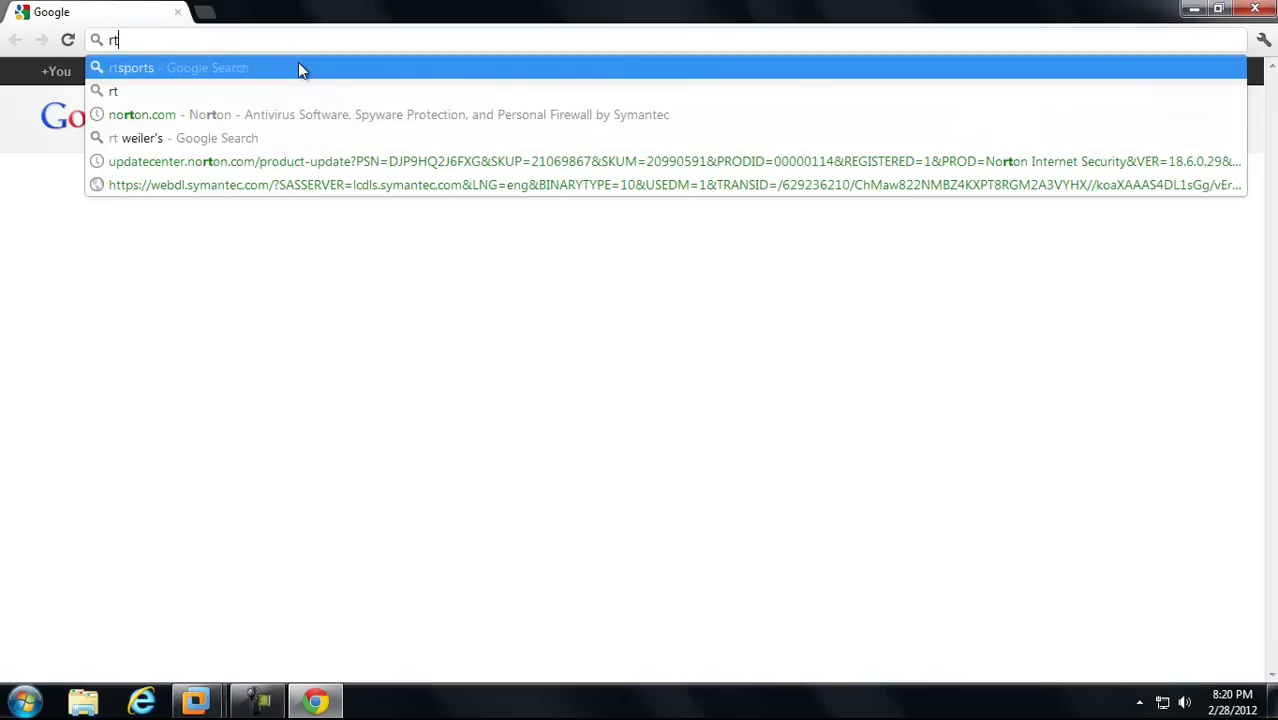
{"action": "key", "text": "BackSpace"}
{"action": "key", "text": "BackSpace"}
{"action": "type", "text": "remov"}
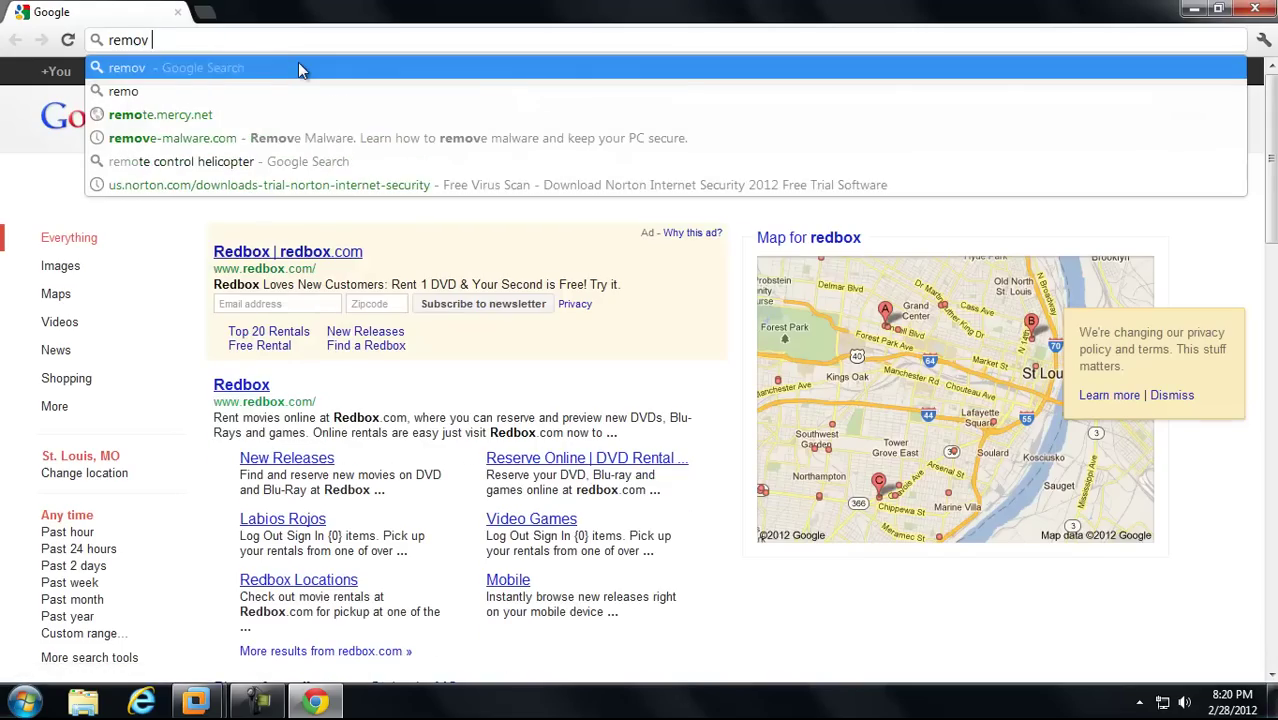
{"action": "type", "text": "e"}
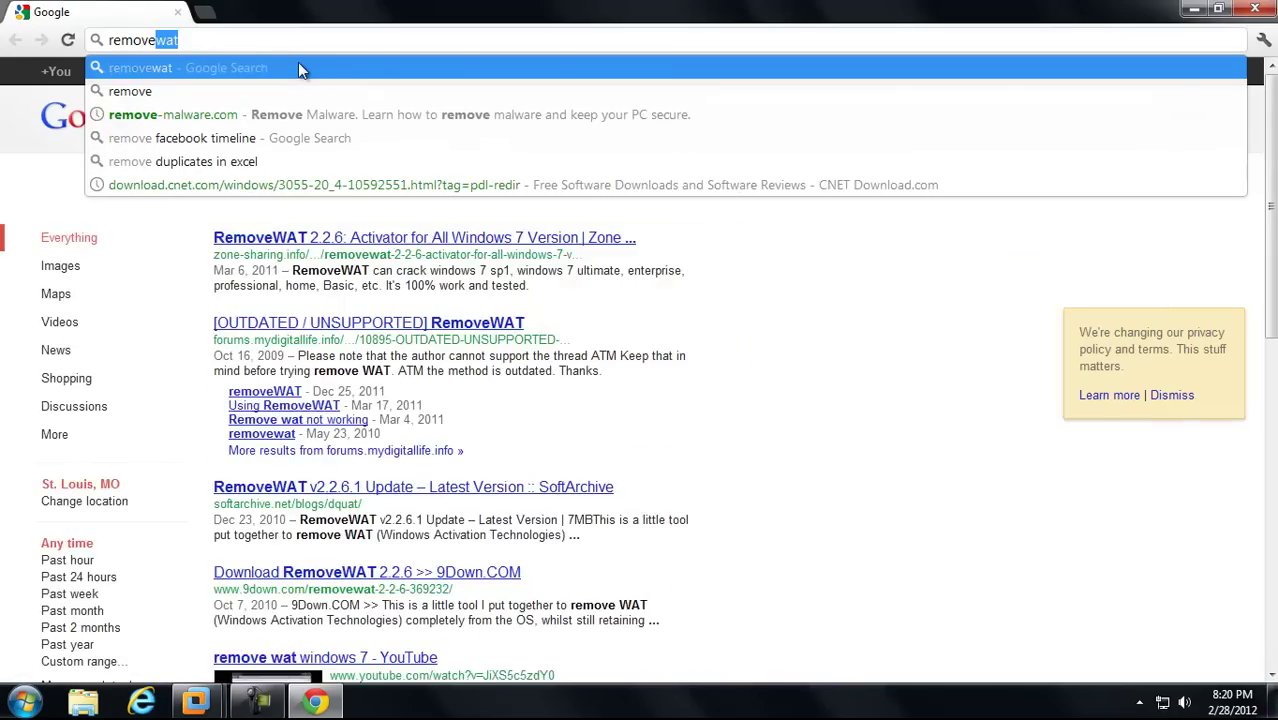
{"action": "key", "text": "Down"}
{"action": "key", "text": "Down"}
{"action": "key", "text": "Return"}
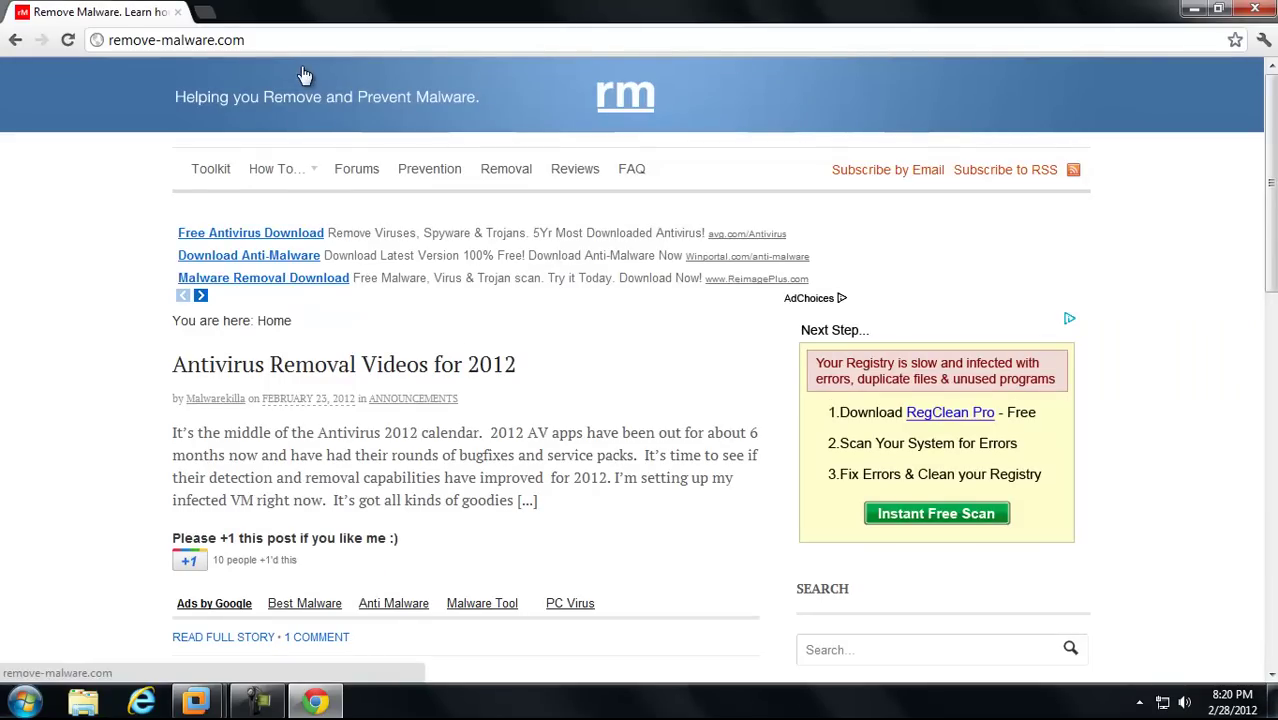
Open the article "Antivirus Removal Videos for 2012" and highlight "Fake AV" in its Malware Installed list
{"action": "left_click", "coordinate": [449, 369]}
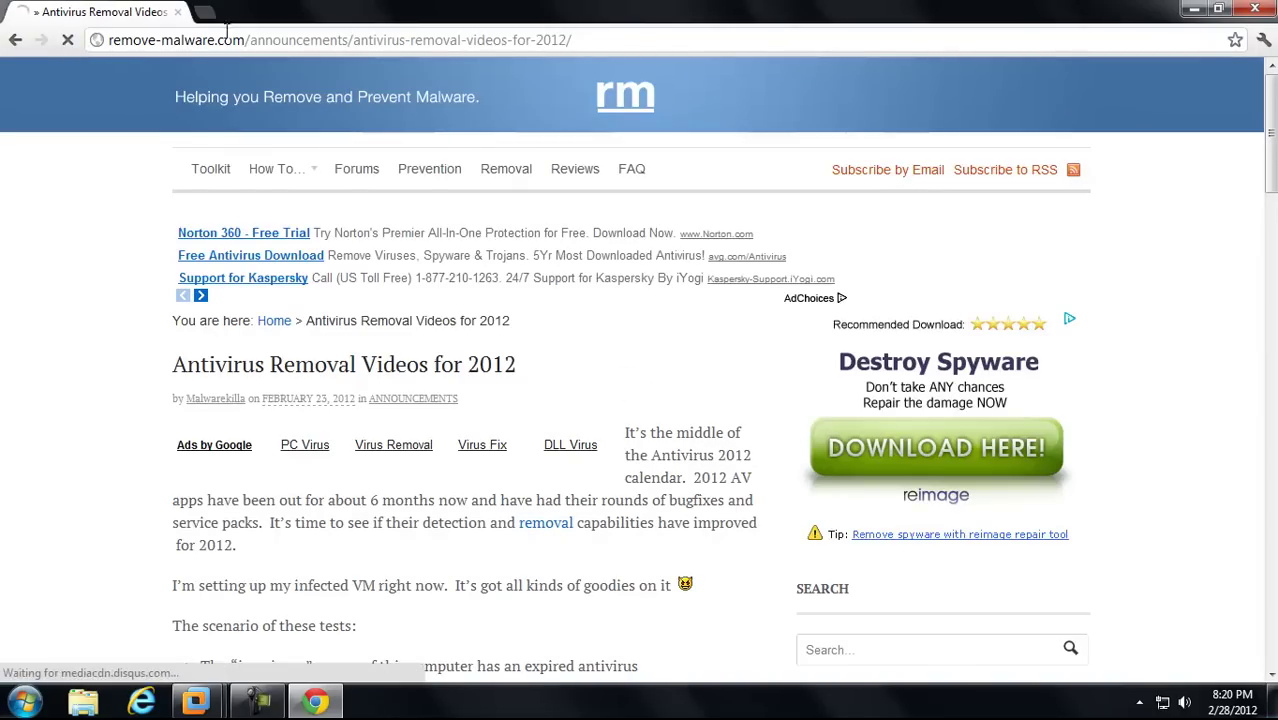
{"action": "left_click_drag", "start_coordinate": [1274, 142], "coordinate": [1274, 274]}
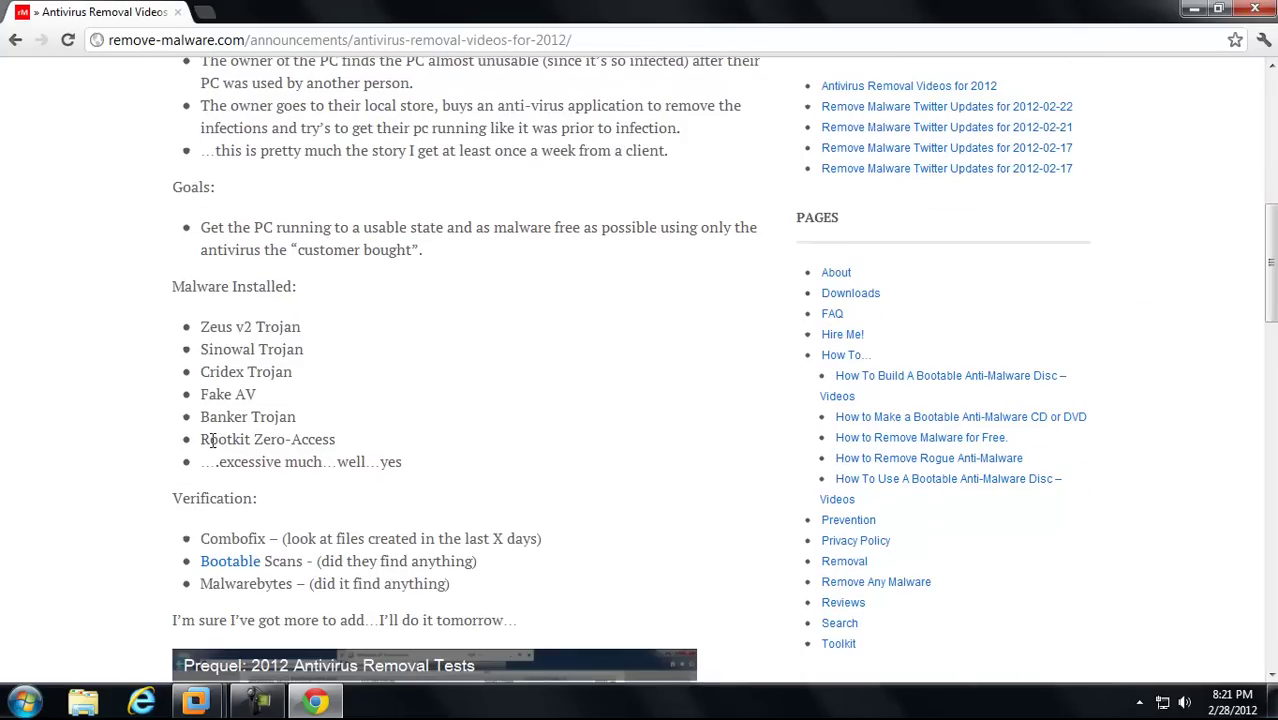
{"action": "left_click_drag", "start_coordinate": [259, 396], "coordinate": [183, 395]}
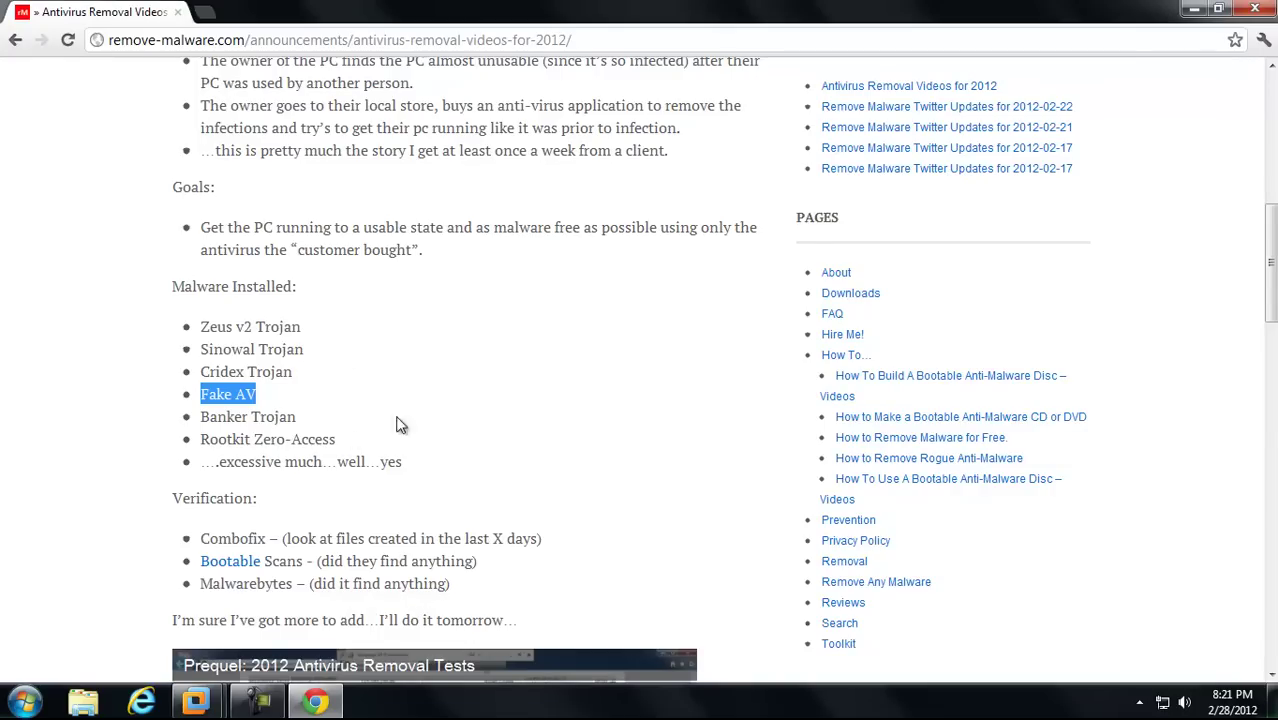
Switch to the Windows XP Professional virtual machine in VMware Workstation and minimise the guest's browser so its desktop shows
{"action": "left_click", "coordinate": [252, 703]}
{"action": "mouse_move", "coordinate": [196, 701]}
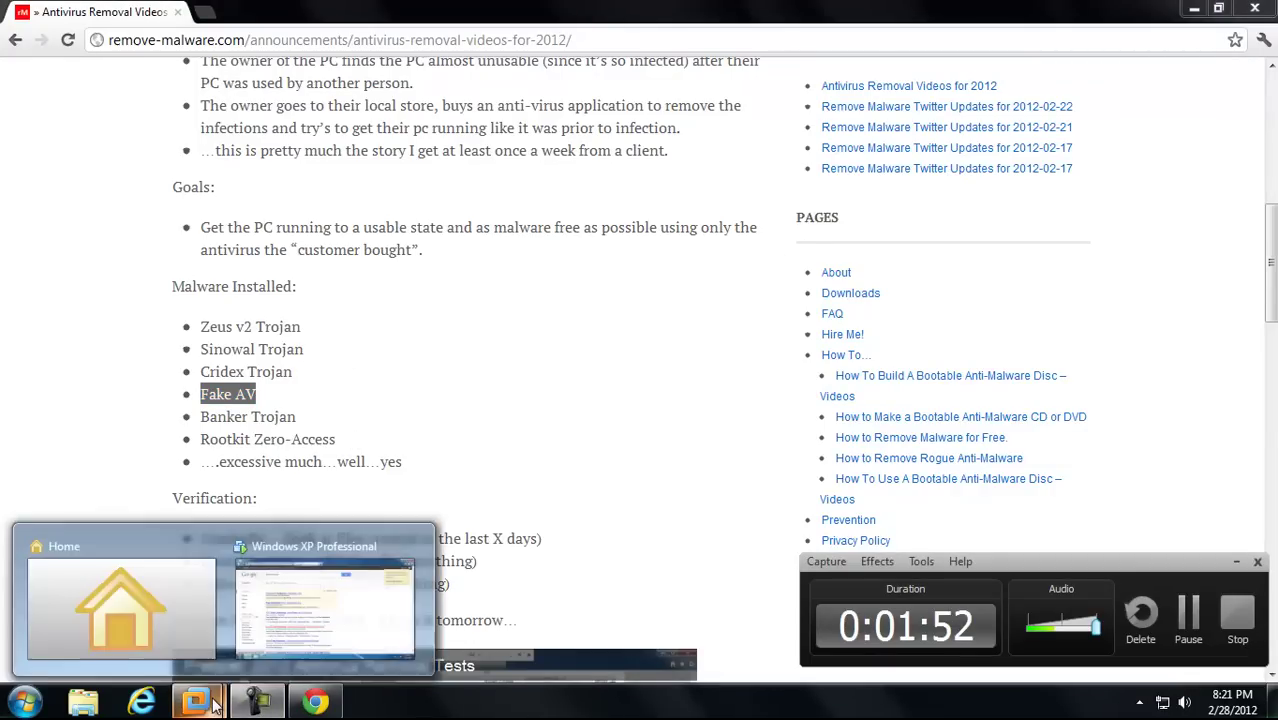
{"action": "left_click", "coordinate": [290, 630]}
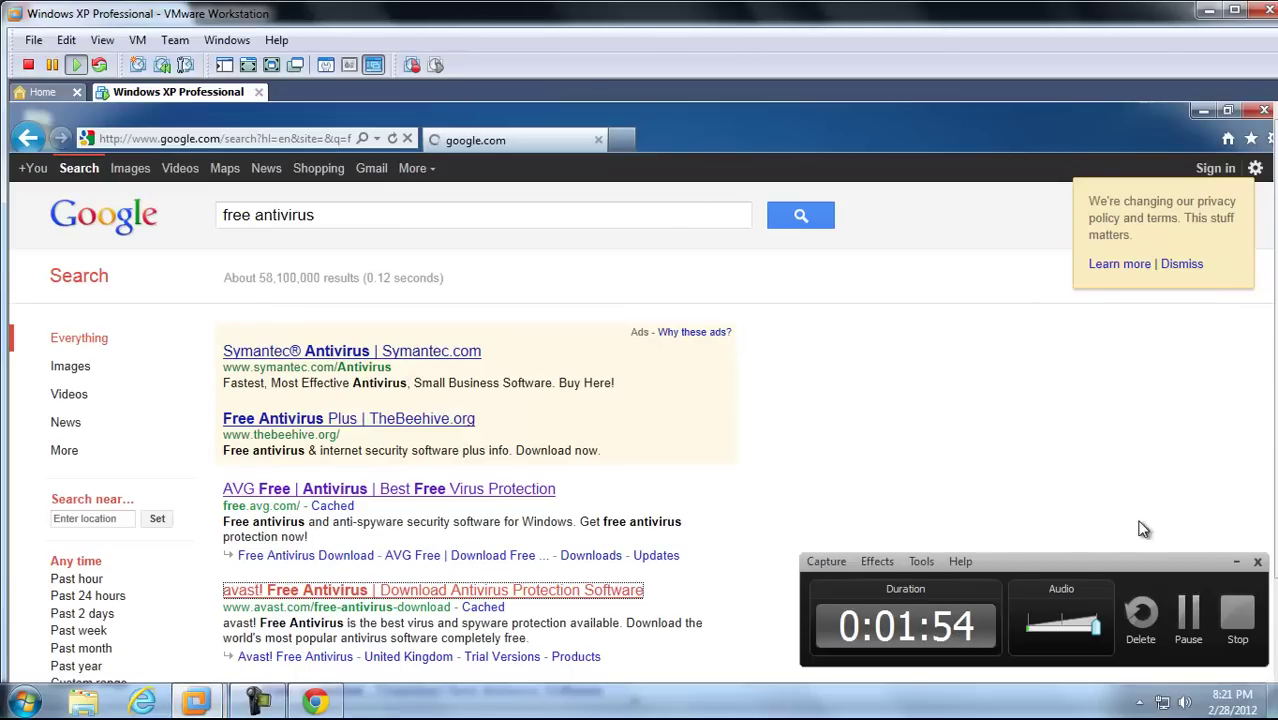
{"action": "left_click", "coordinate": [1236, 562]}
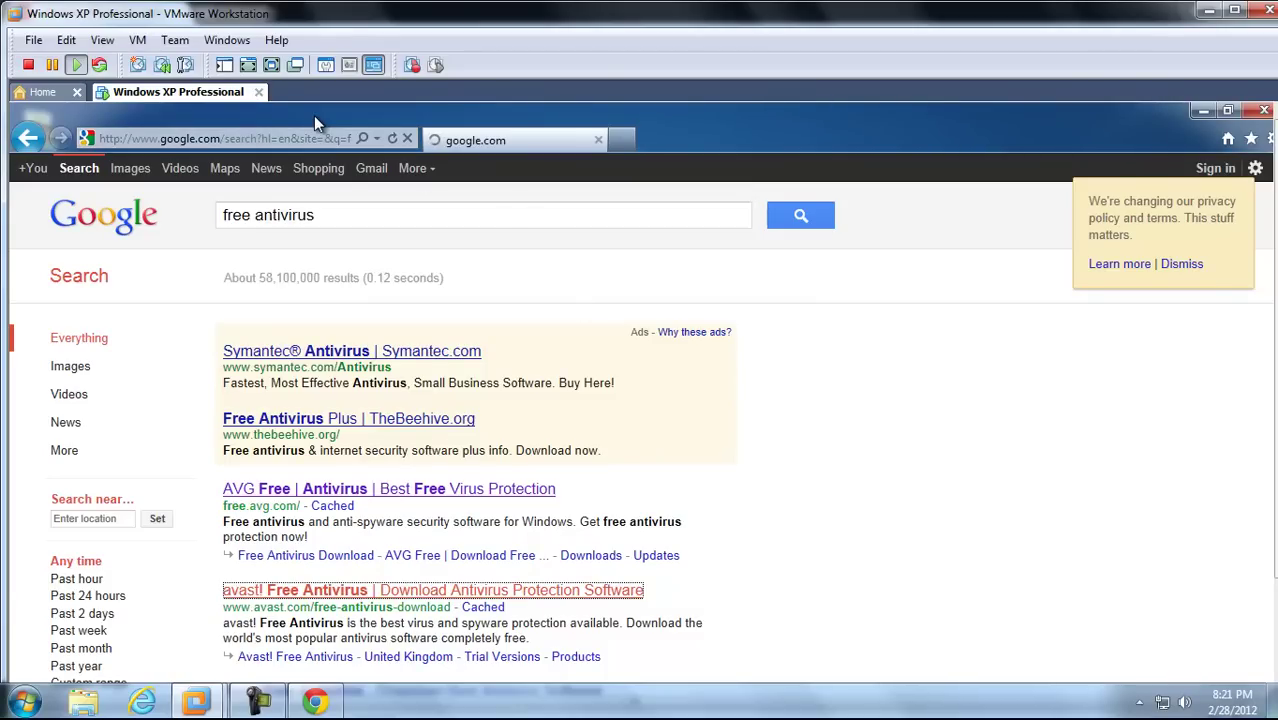
{"action": "left_click", "coordinate": [1201, 109]}
Restore the VMware window from maximised, minimise Chrome, and move the VMware window aside to expose the host's desktop icons
{"action": "left_click", "coordinate": [1233, 12]}
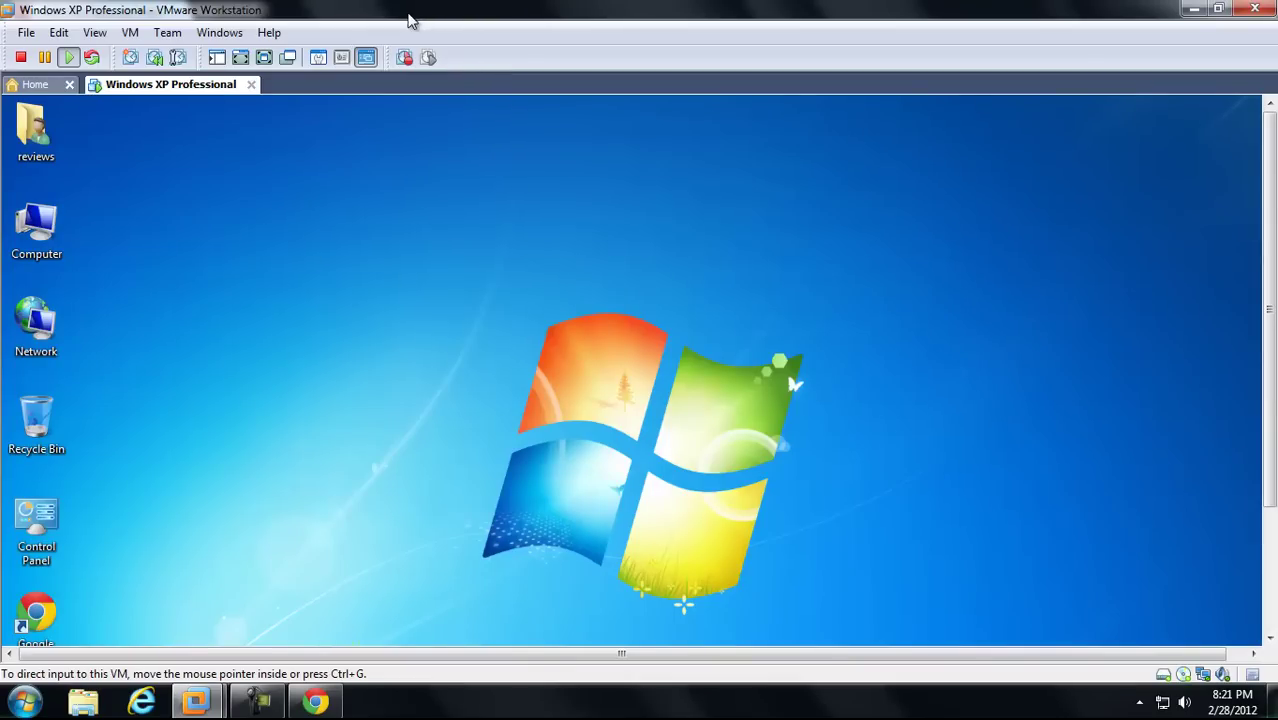
{"action": "double_click", "coordinate": [510, 8]}
{"action": "left_click_drag", "start_coordinate": [155, 25], "coordinate": [505, 47]}
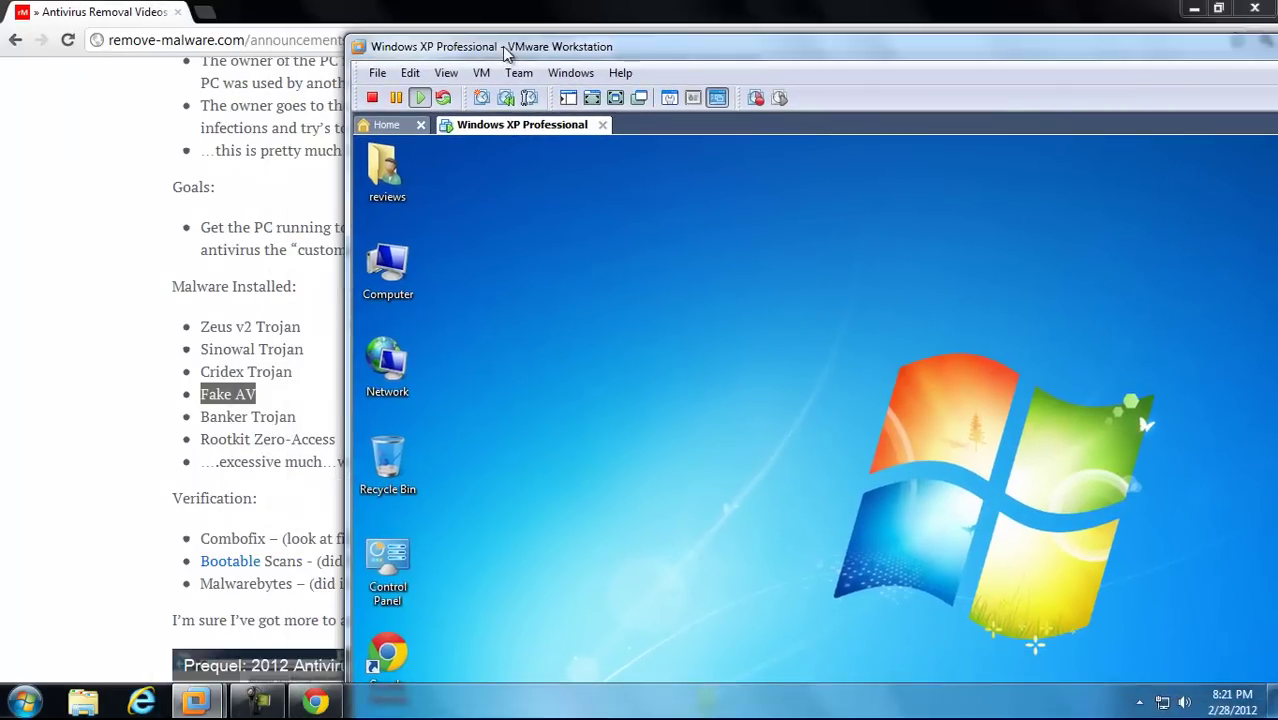
{"action": "left_click", "coordinate": [1193, 10]}
{"action": "left_click_drag", "start_coordinate": [486, 47], "coordinate": [400, 52]}
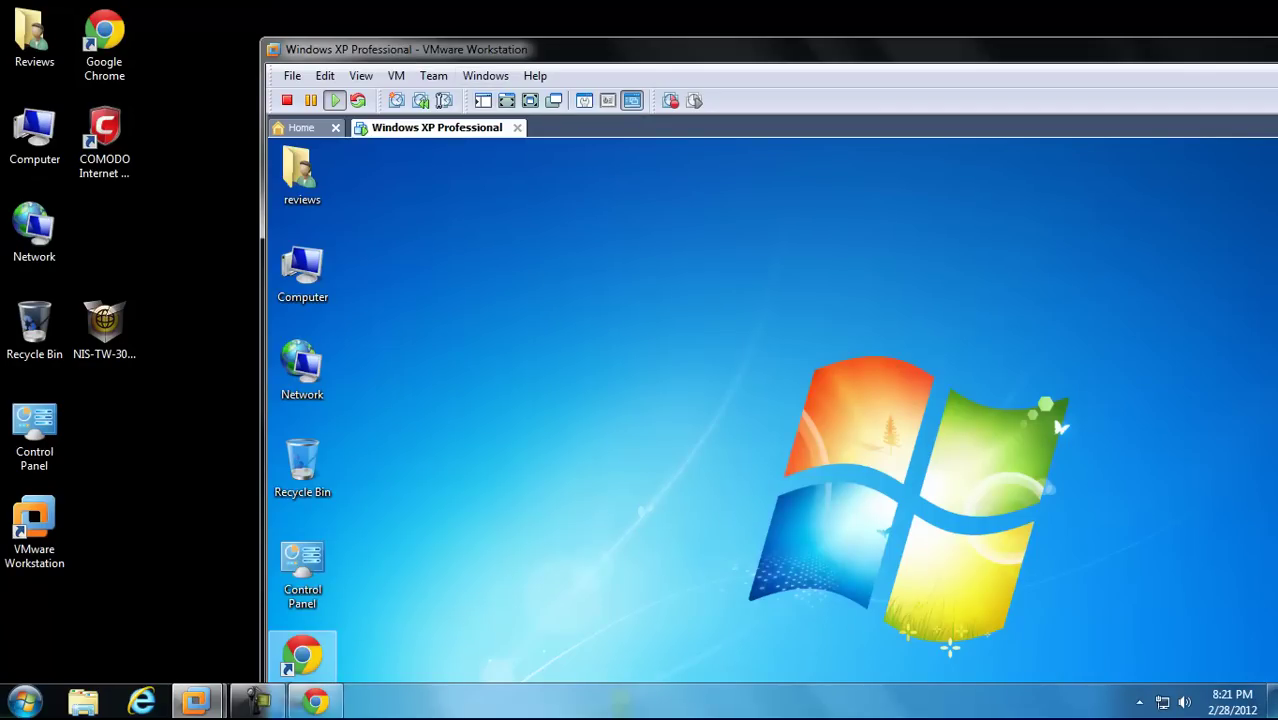
Switch back to the Chrome article, review the test scenario, and highlight its last bullet about the weekly client story
{"action": "left_click", "coordinate": [315, 700]}
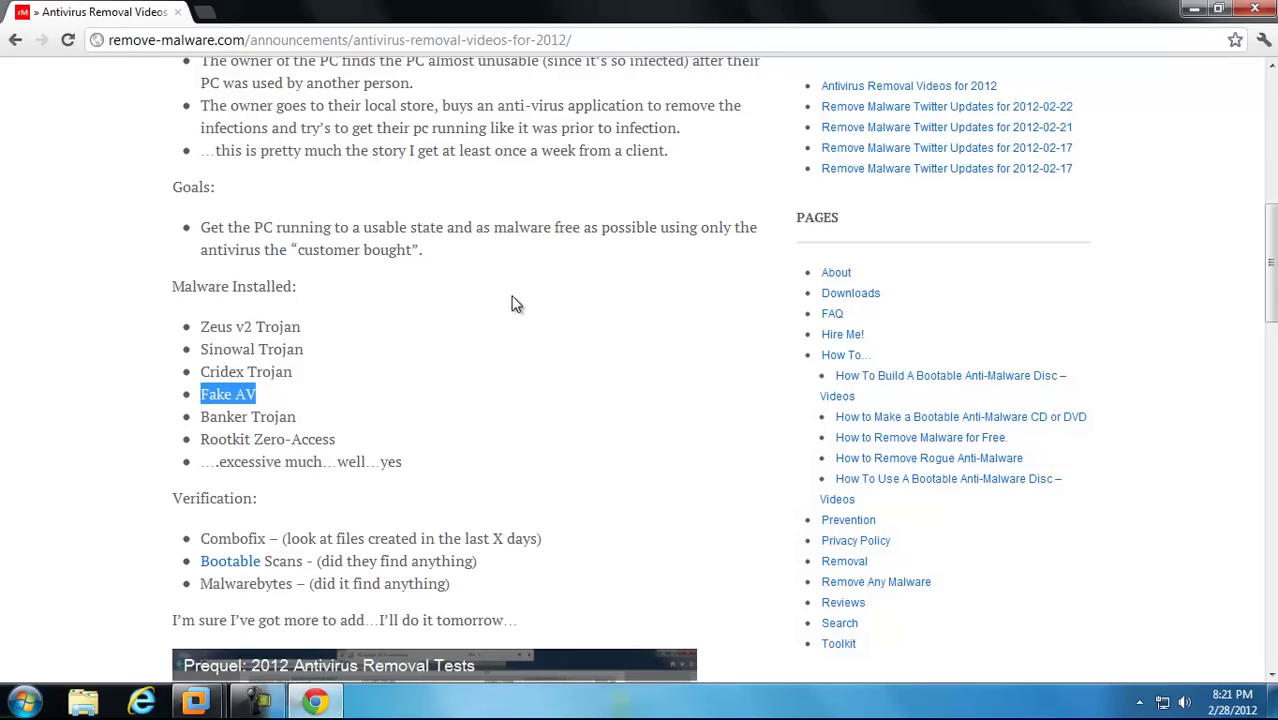
{"action": "scroll", "coordinate": [513, 297], "scroll_direction": "up", "scroll_amount": 3}
{"action": "scroll", "coordinate": [517, 297], "scroll_direction": "up", "scroll_amount": 1}
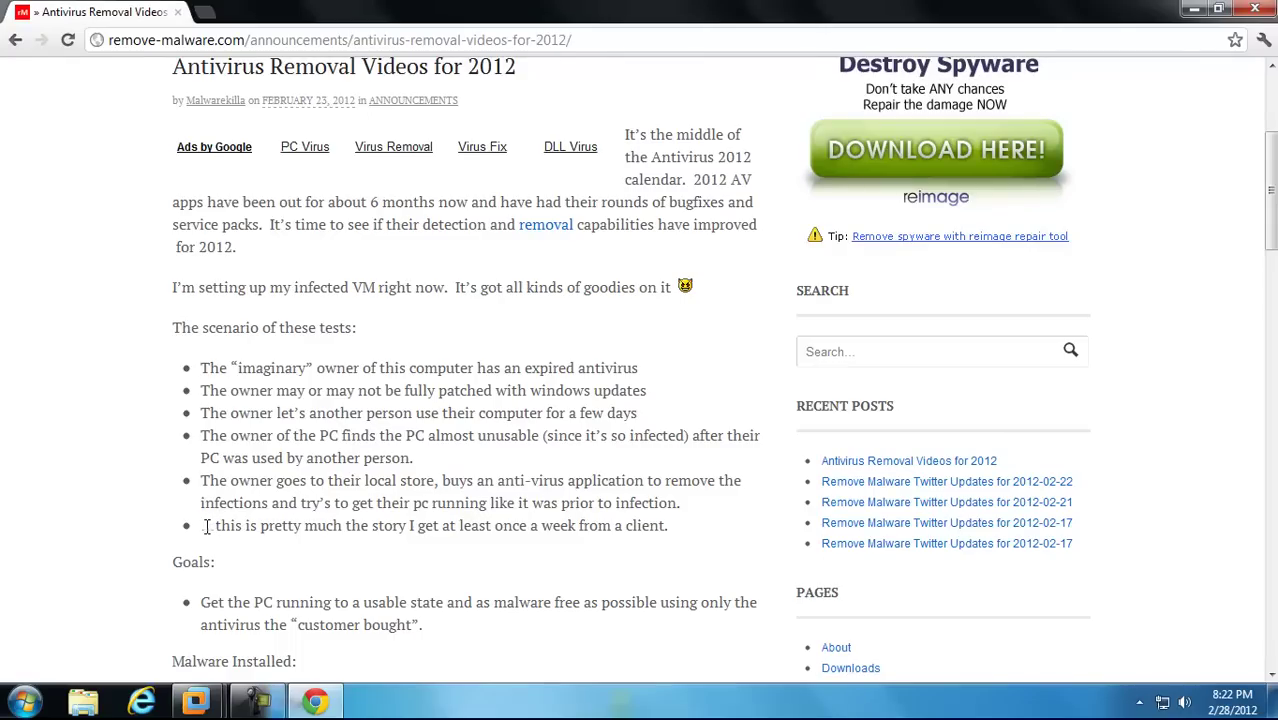
{"action": "left_click_drag", "start_coordinate": [202, 530], "coordinate": [300, 524]}
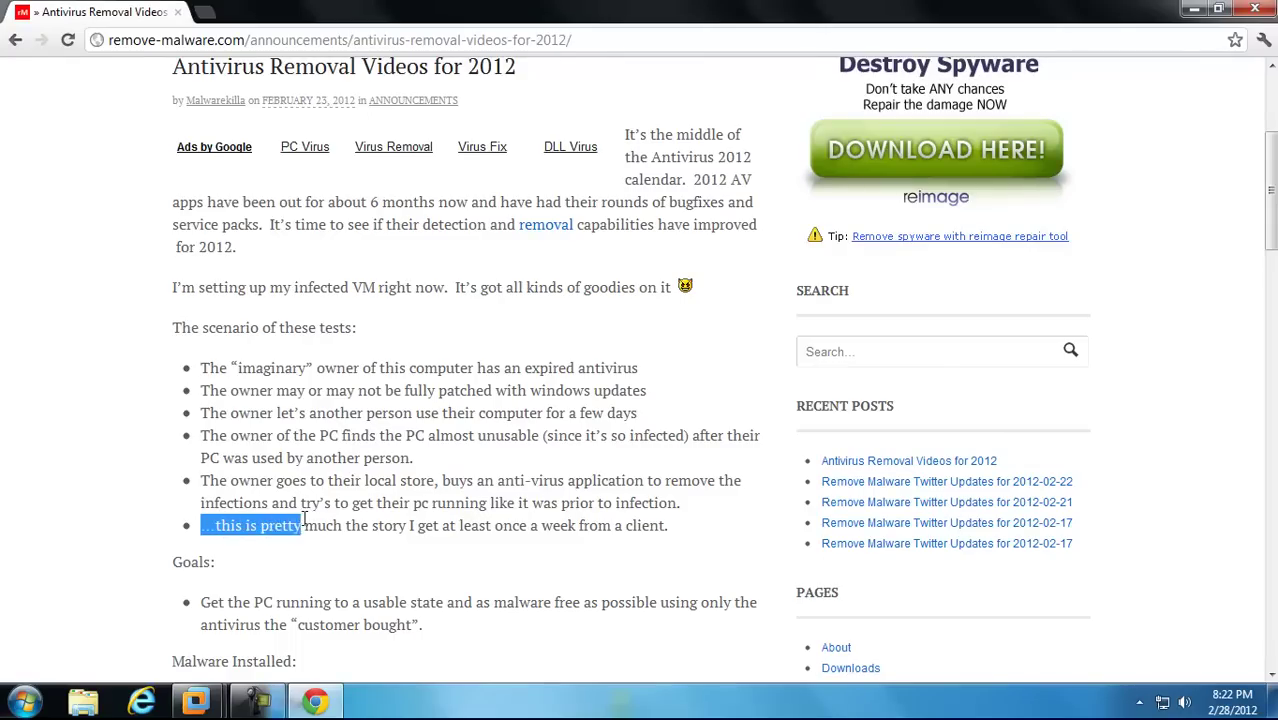
{"action": "left_click", "coordinate": [296, 521]}
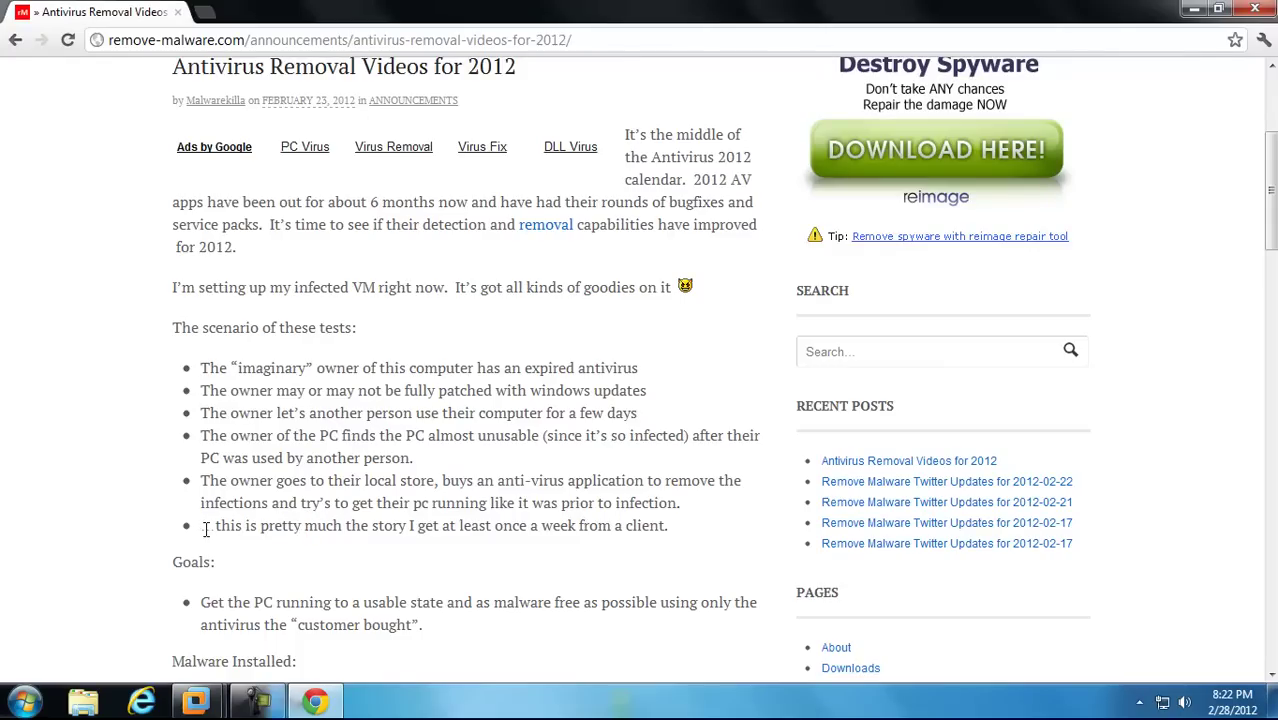
{"action": "left_click_drag", "start_coordinate": [204, 528], "coordinate": [696, 521]}
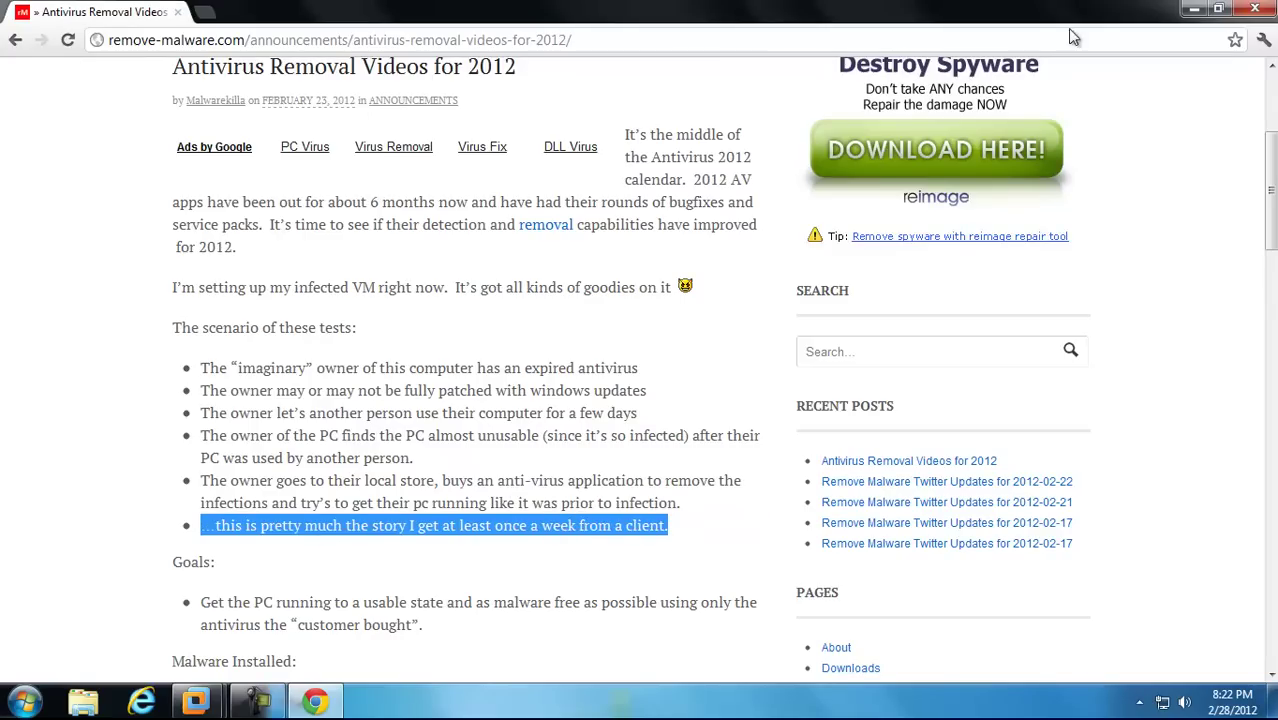
Minimise Chrome, shift the VMware window slightly, and copy the NIS-TW-30-19-1-0-28-EN installer from the host desktop to the guest desktop
{"action": "left_click", "coordinate": [1190, 8]}
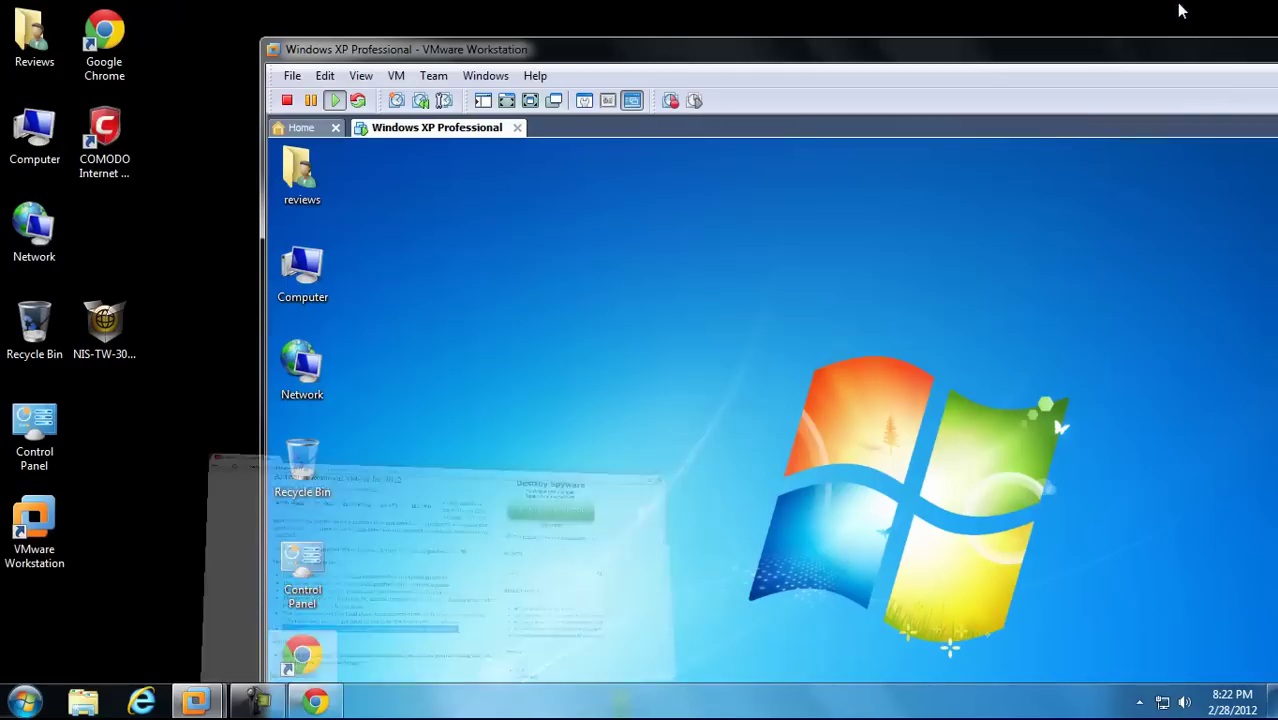
{"action": "left_click_drag", "start_coordinate": [499, 49], "coordinate": [442, 48]}
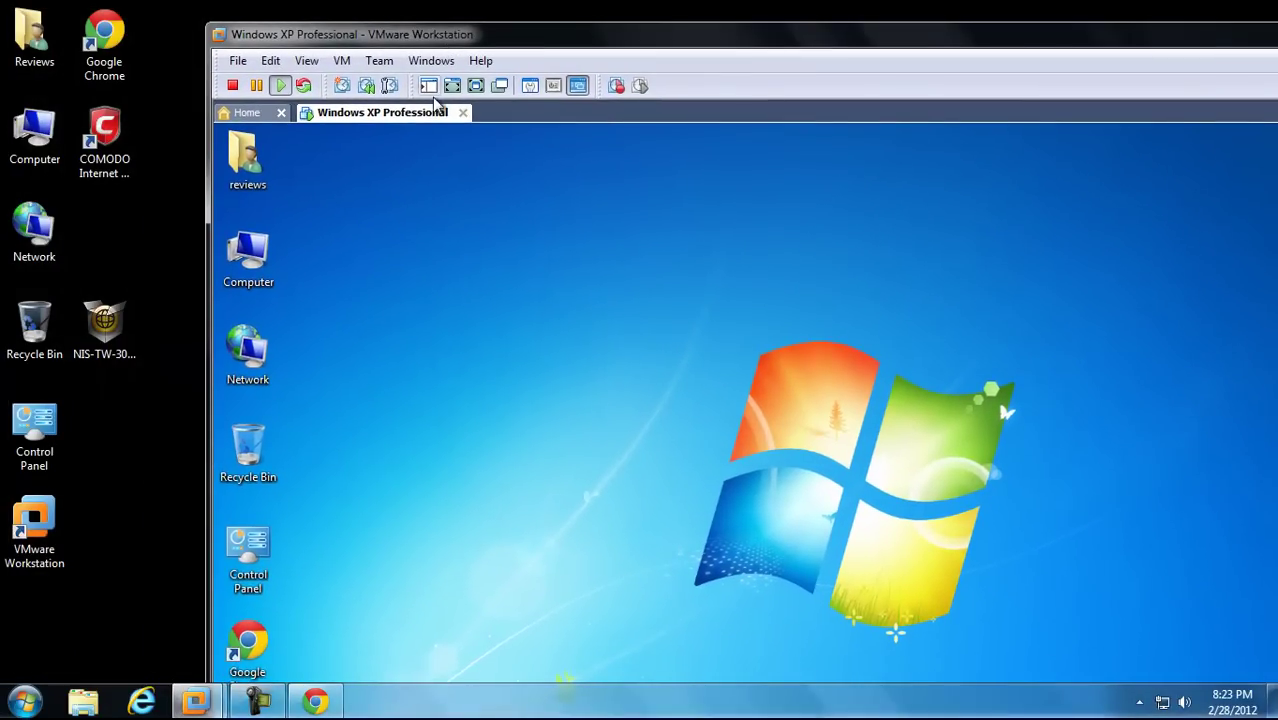
{"action": "left_click", "coordinate": [112, 347]}
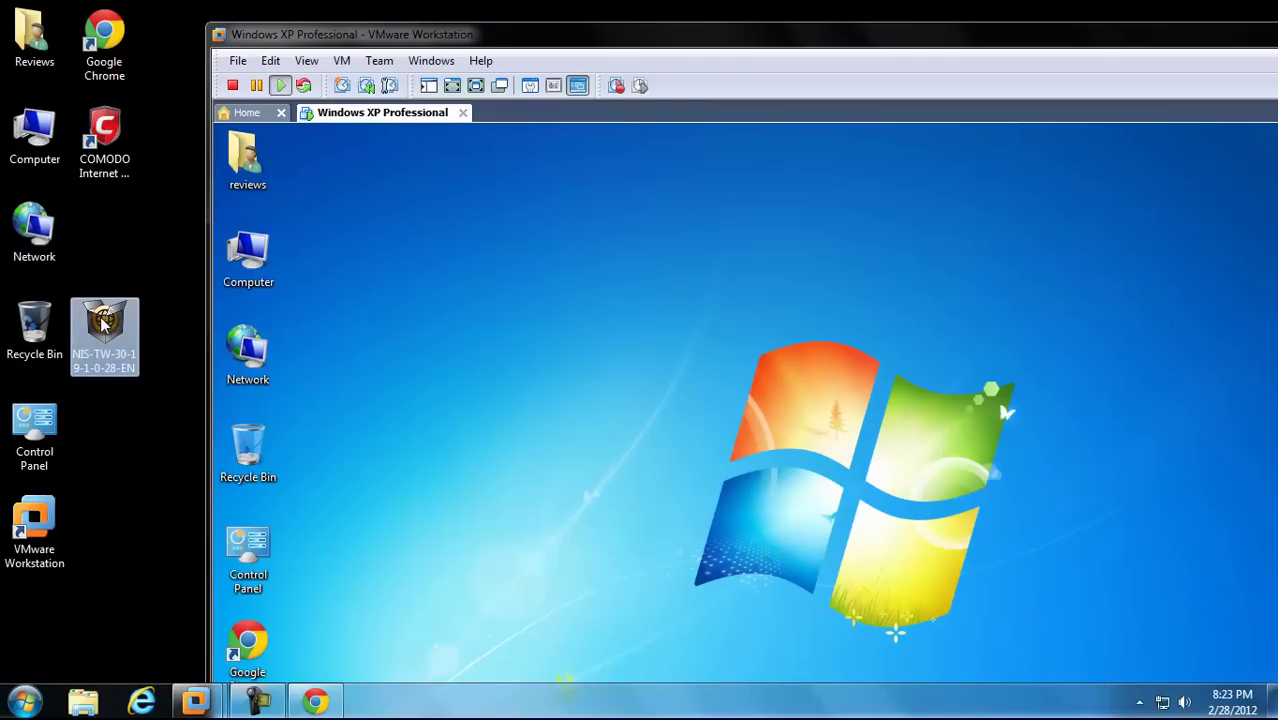
{"action": "left_click_drag", "start_coordinate": [104, 322], "coordinate": [490, 279]}
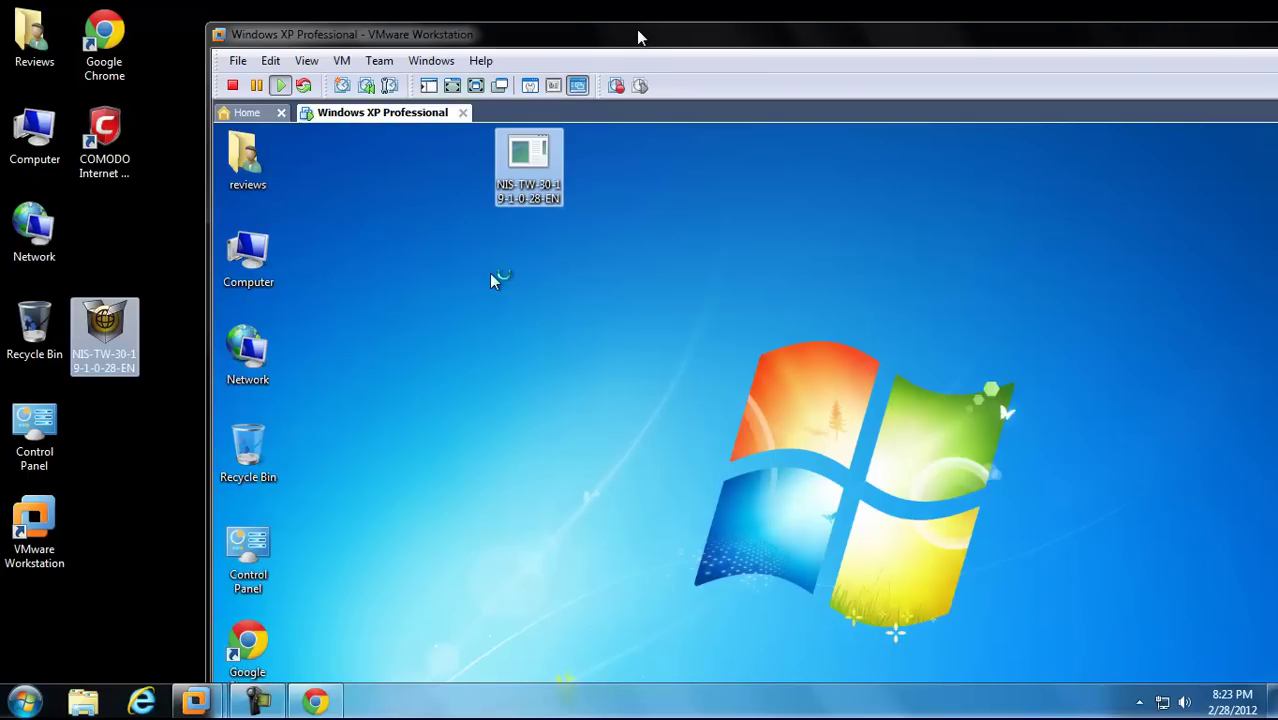
Maximise the VMware window, put the virtual machine in full screen, and deselect the installer on the guest desktop
{"action": "double_click", "coordinate": [640, 37]}
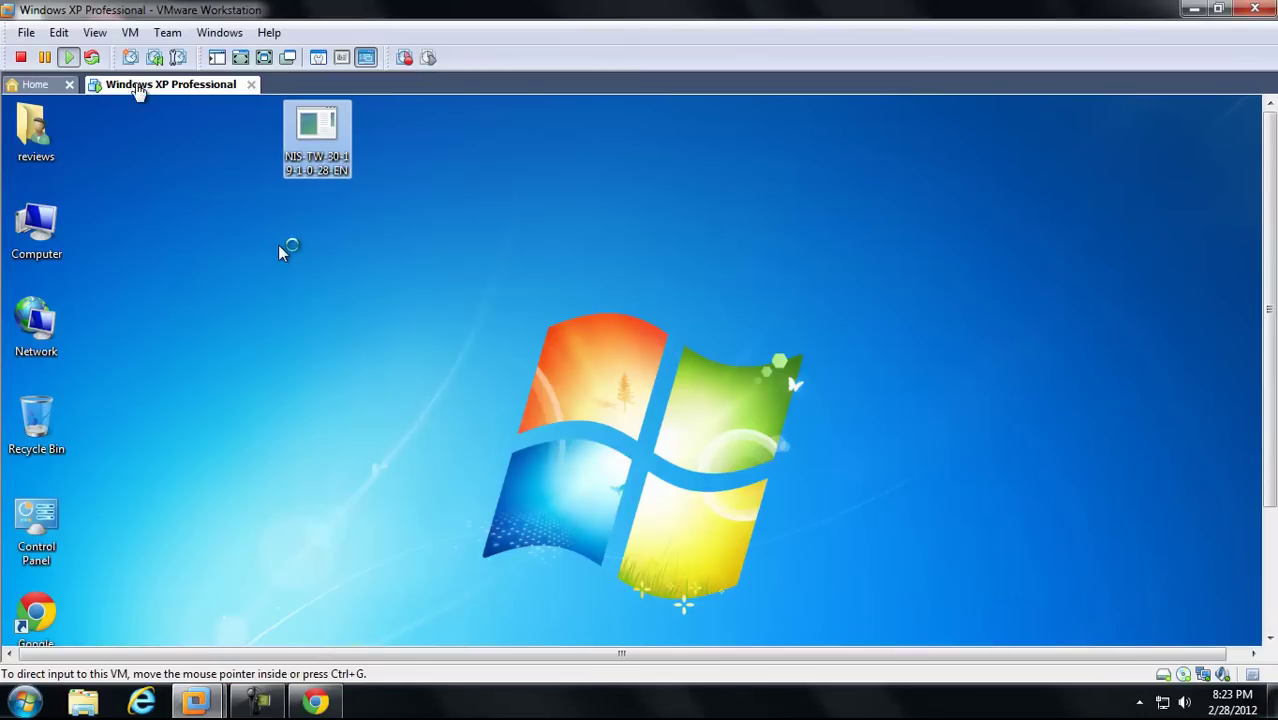
{"action": "left_click", "coordinate": [264, 57]}
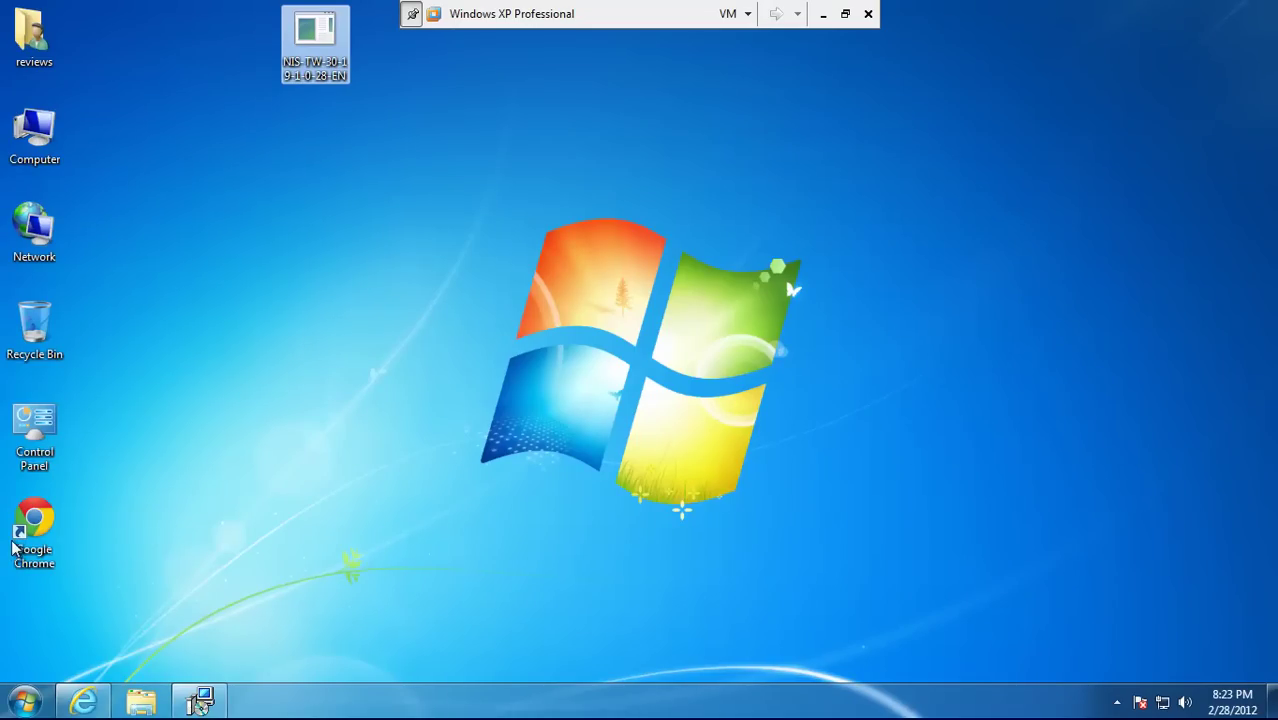
{"action": "left_click", "coordinate": [168, 442]}
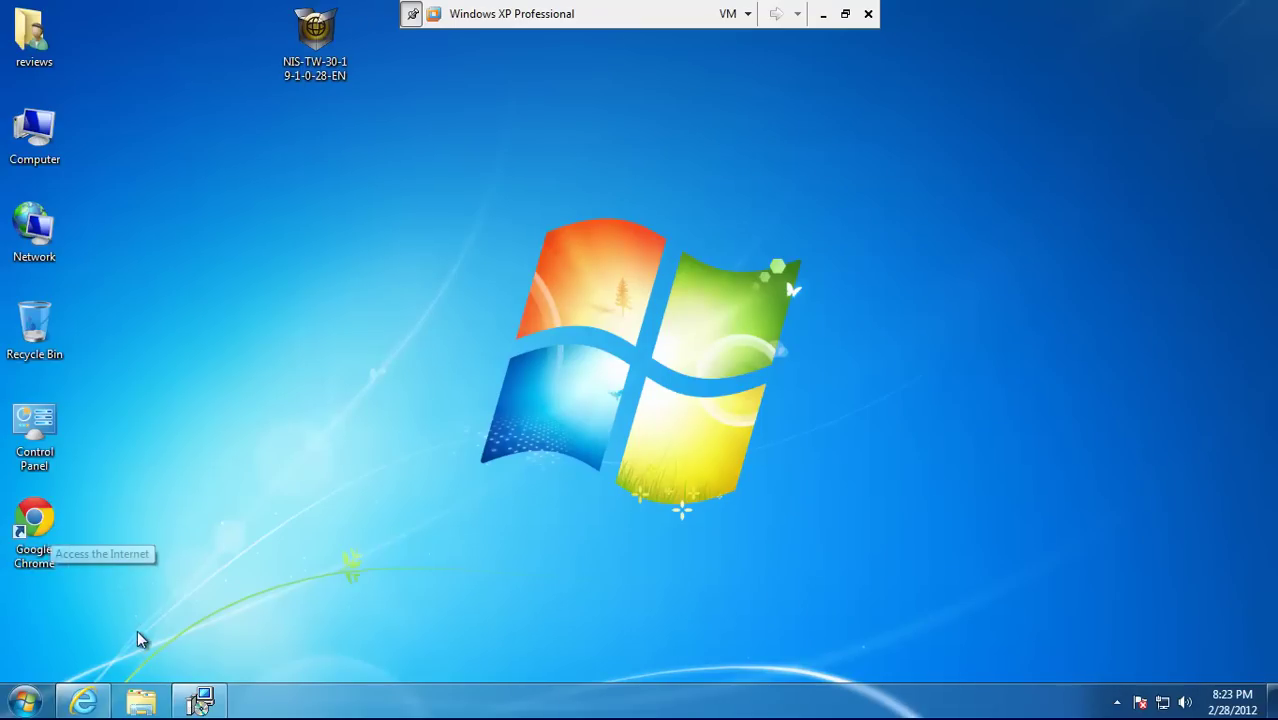
Open the web browser in the virtual machine and search Google for "free antivirus"
{"action": "double_click", "coordinate": [34, 531]}
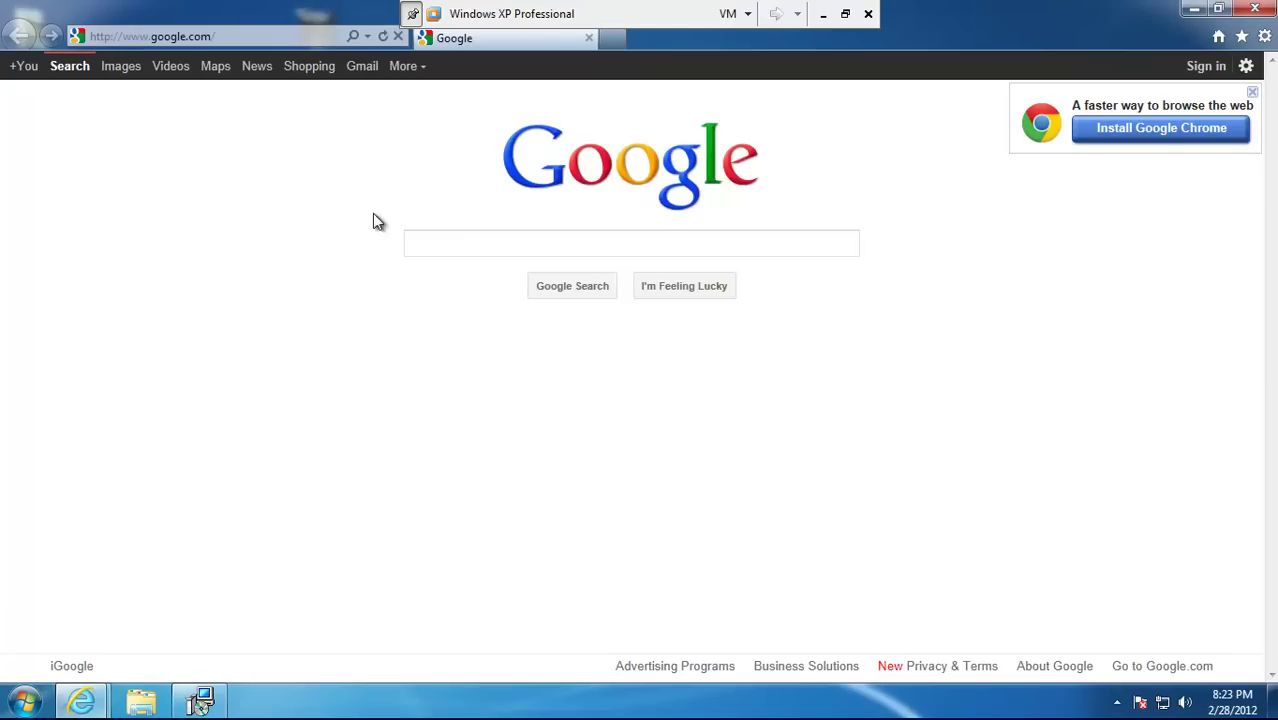
{"action": "left_click", "coordinate": [428, 247]}
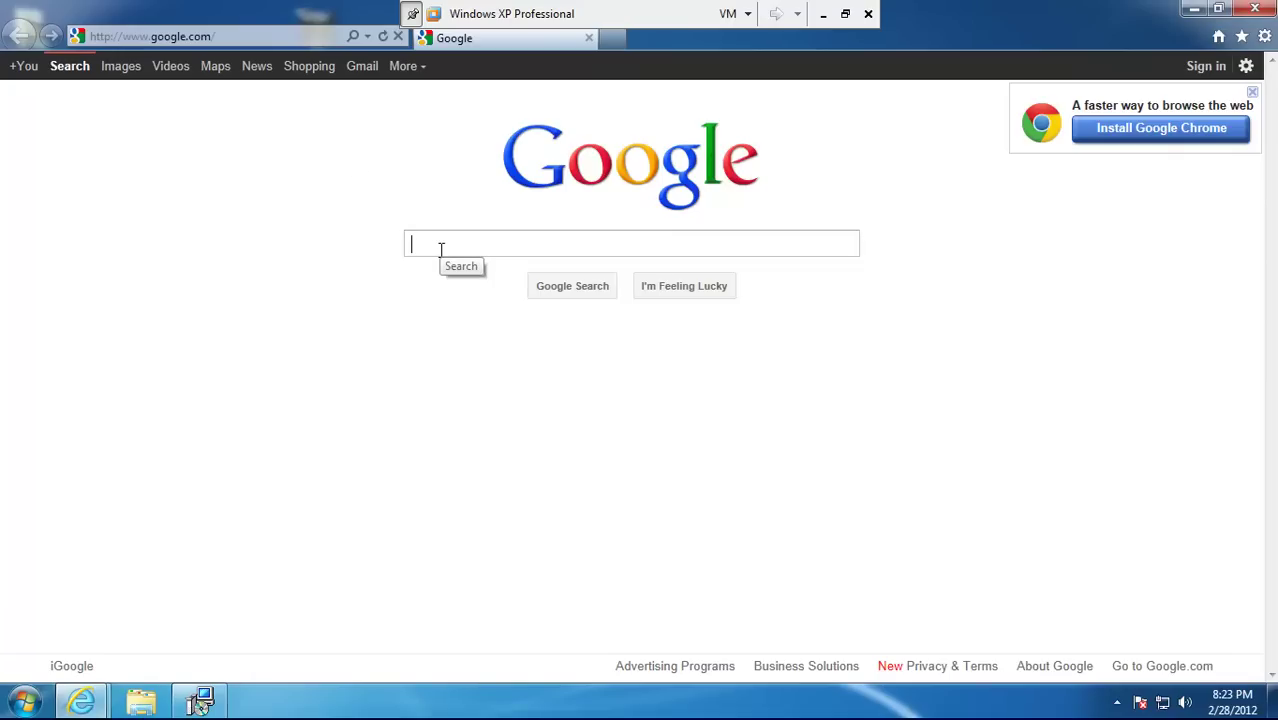
{"action": "type", "text": "free antyivi"}
{"action": "key", "text": "BackSpace"}
{"action": "key", "text": "BackSpace"}
{"action": "type", "text": "virus"}
{"action": "key", "text": "Return"}
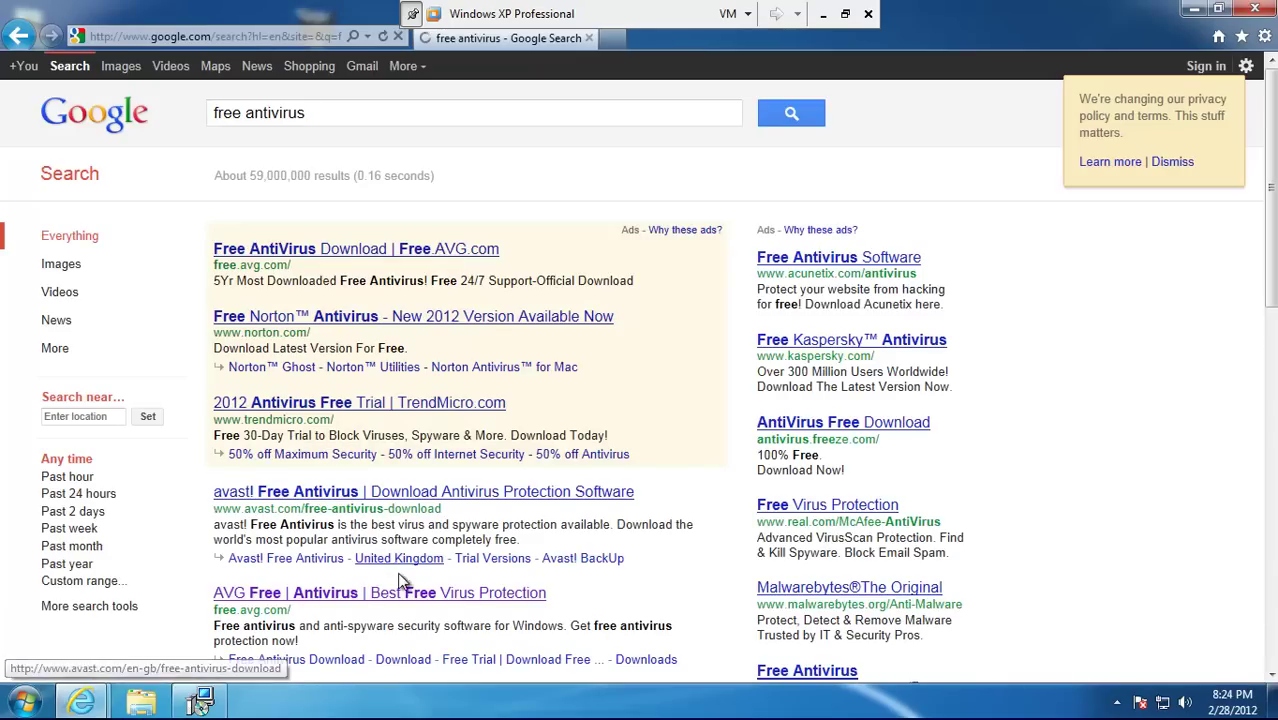
Open the avast! Free Antivirus search result to check where it leads, and return to the search results
{"action": "left_click", "coordinate": [341, 497]}
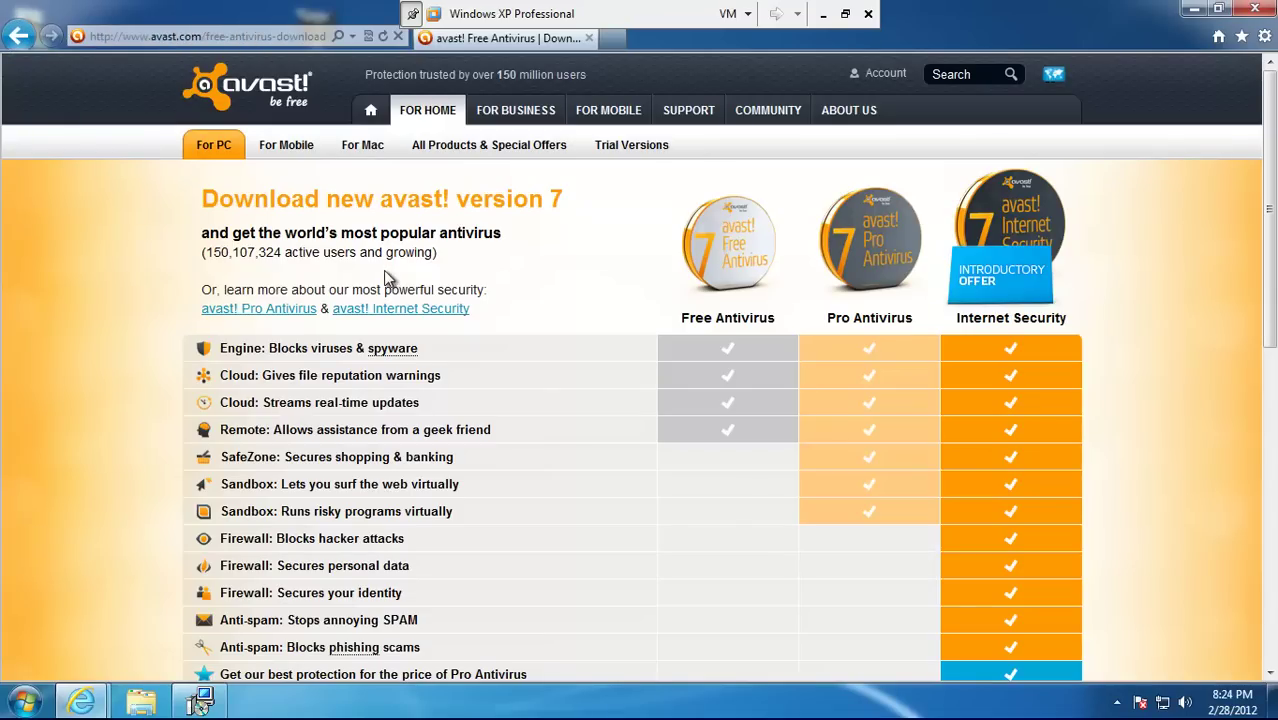
{"action": "left_click", "coordinate": [19, 37]}
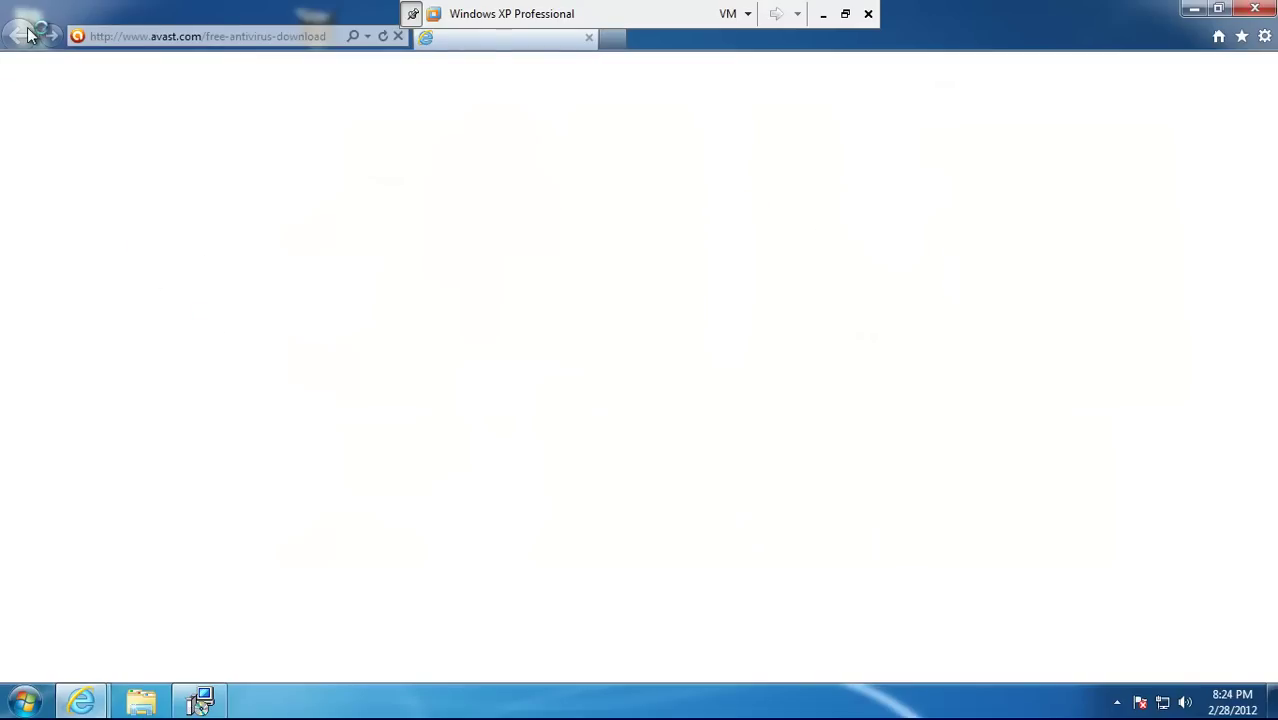
{"action": "left_click", "coordinate": [22, 37]}
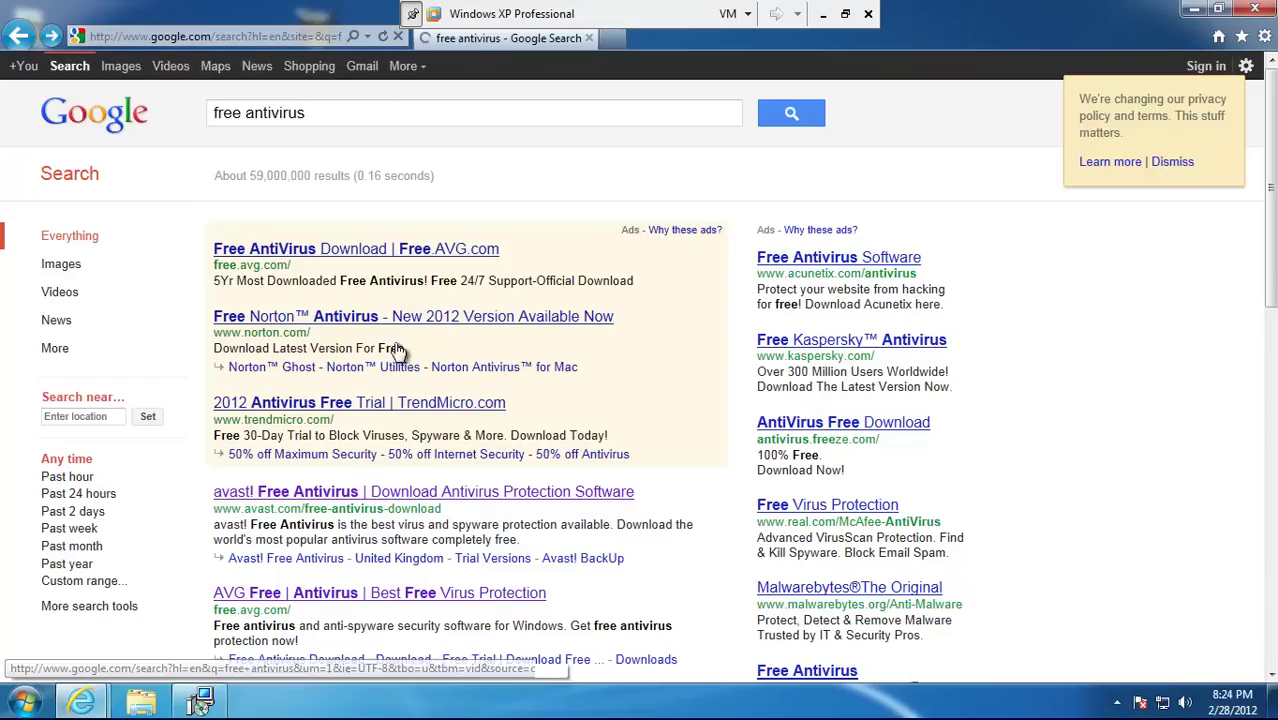
Open the Avira Free Antivirus search result and look further through the results while it loads
{"action": "scroll", "coordinate": [1275, 232], "scroll_direction": "down", "scroll_amount": 3}
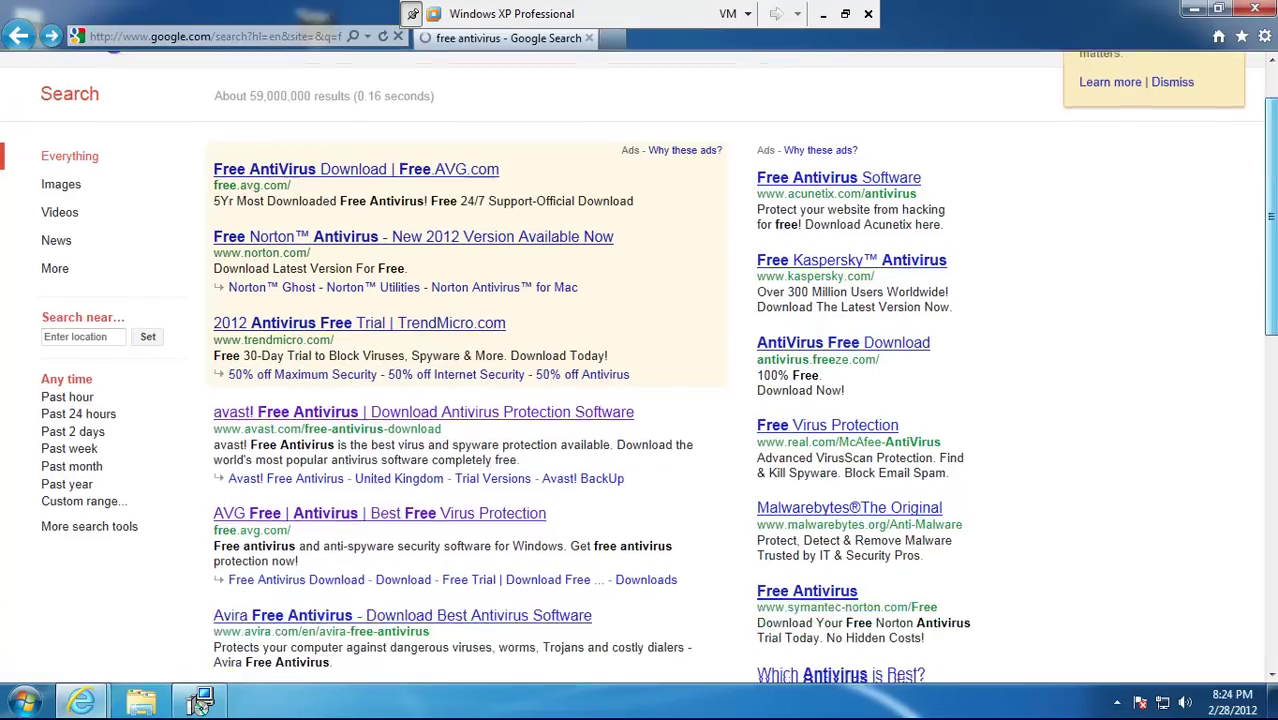
{"action": "left_click", "coordinate": [285, 482]}
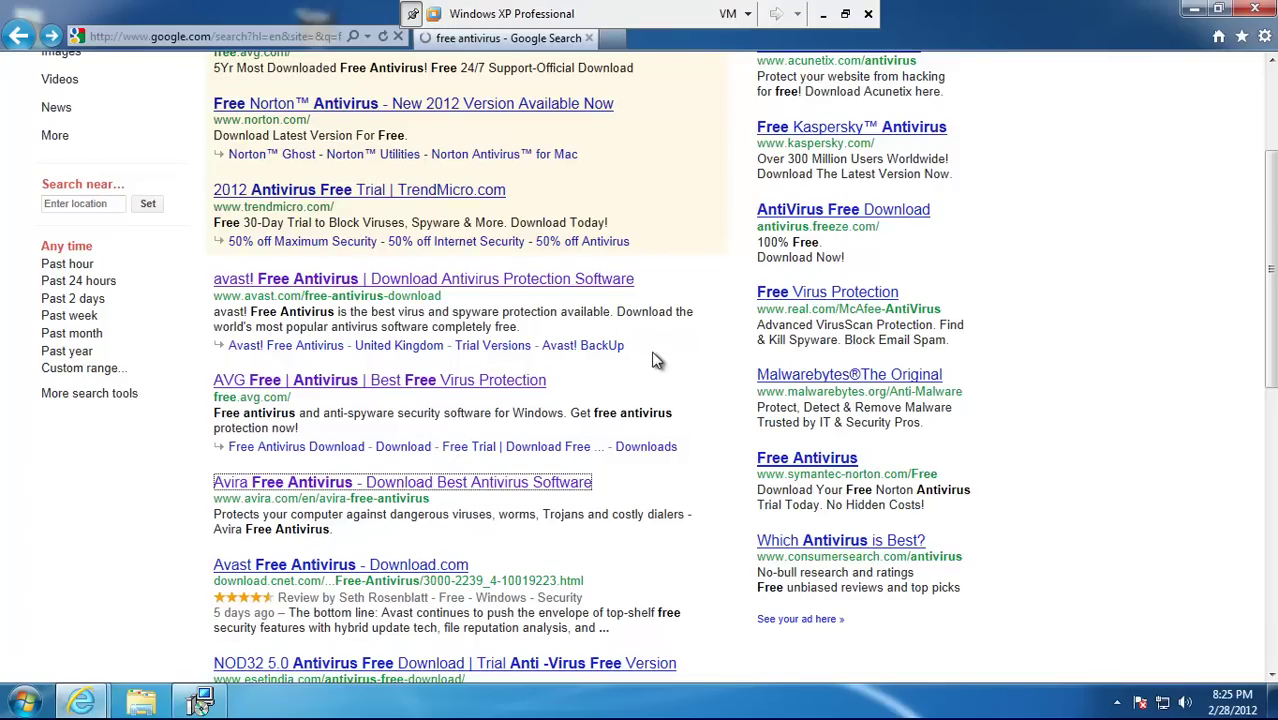
{"action": "scroll", "coordinate": [240, 400], "scroll_direction": "down", "scroll_amount": 3}
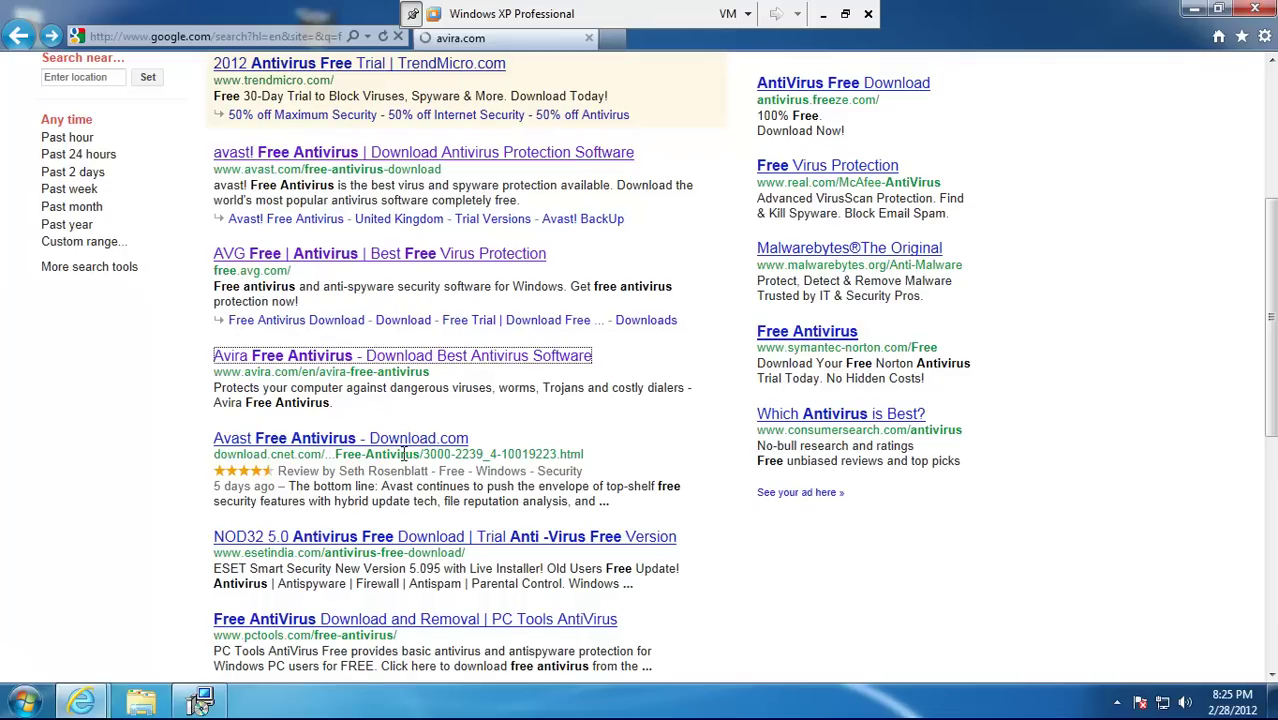
Look at the 4Videosoft PDF to Word Converter Downloader setup, and switch to the other "free antivirus" browser window
{"action": "left_click", "coordinate": [199, 702]}
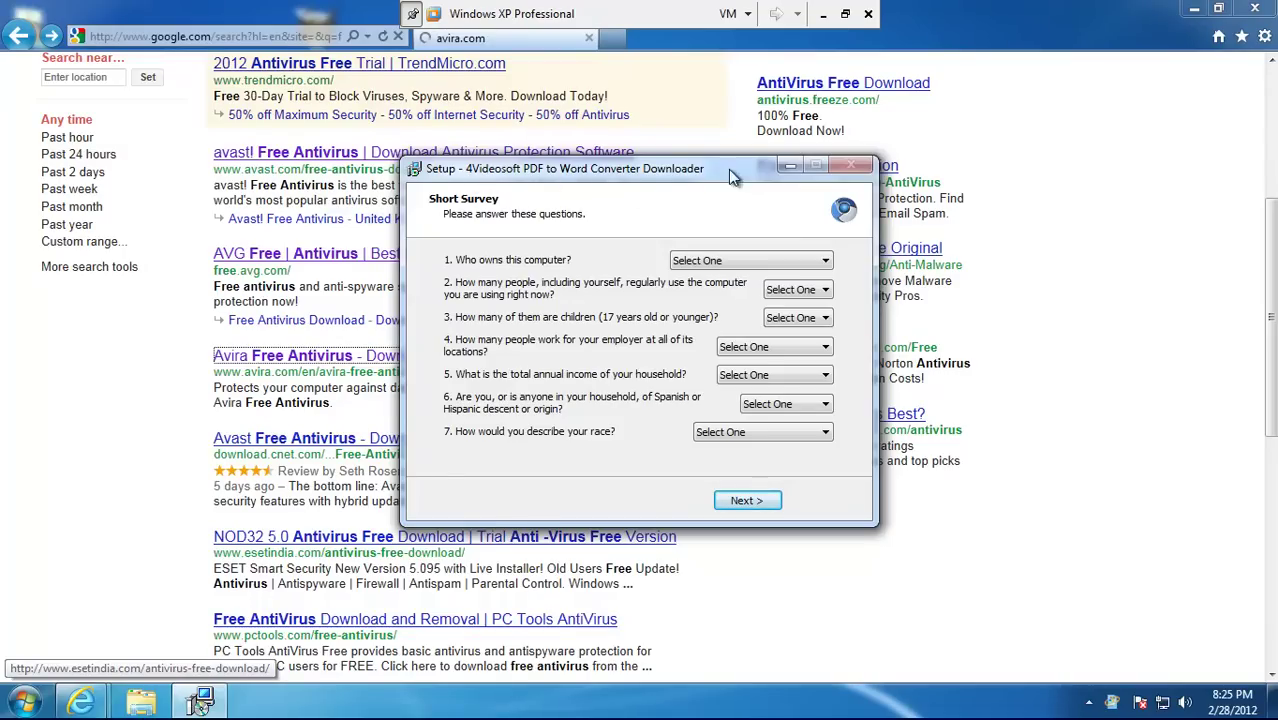
{"action": "left_click", "coordinate": [704, 628]}
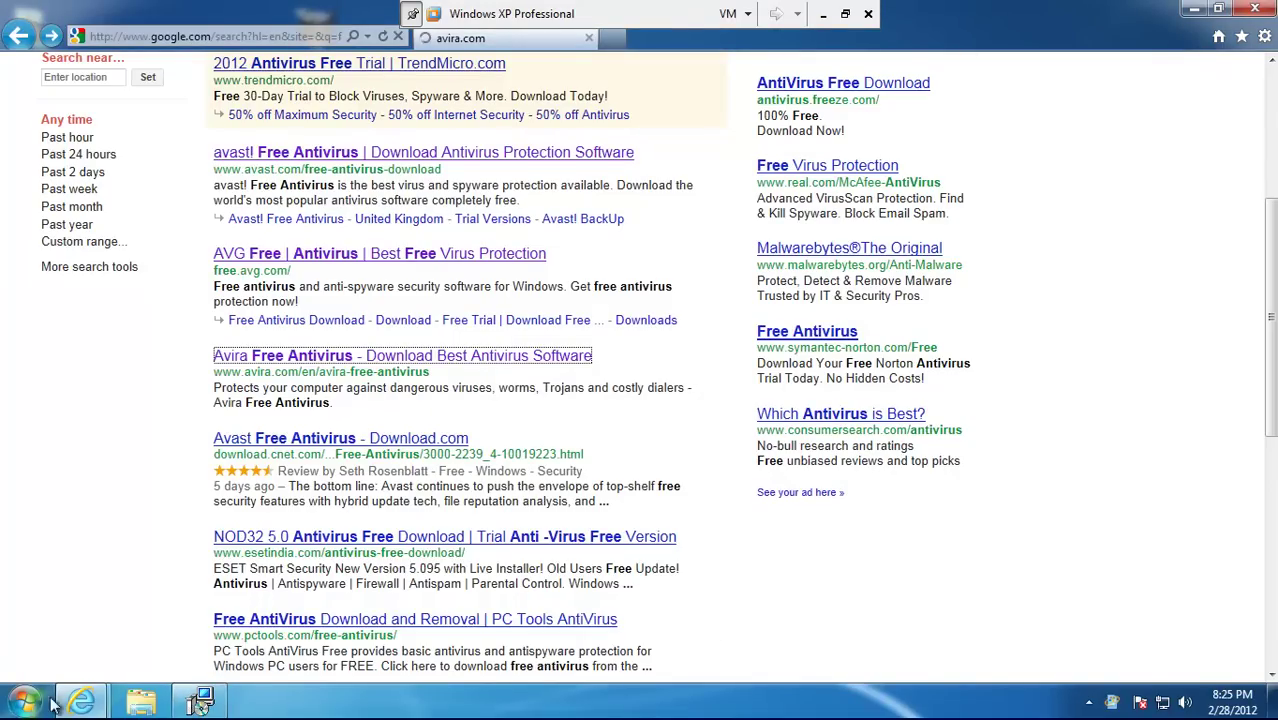
{"action": "mouse_move", "coordinate": [82, 700]}
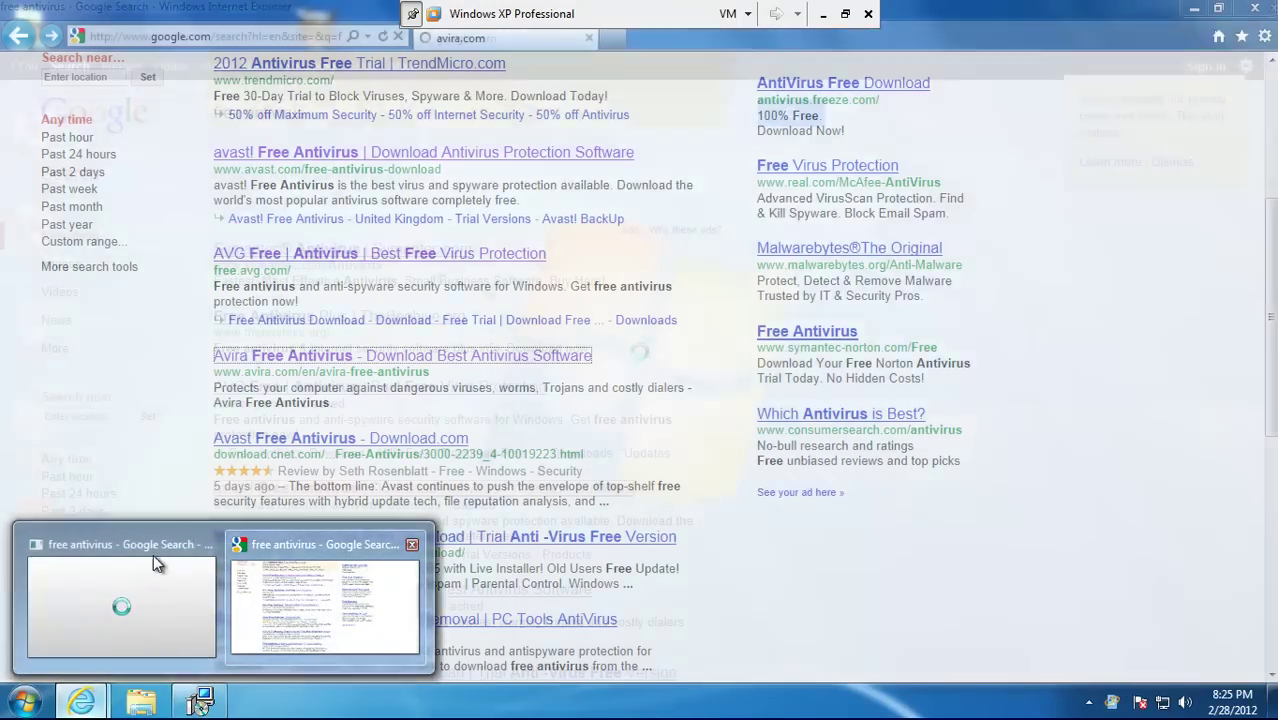
{"action": "left_click", "coordinate": [153, 556]}
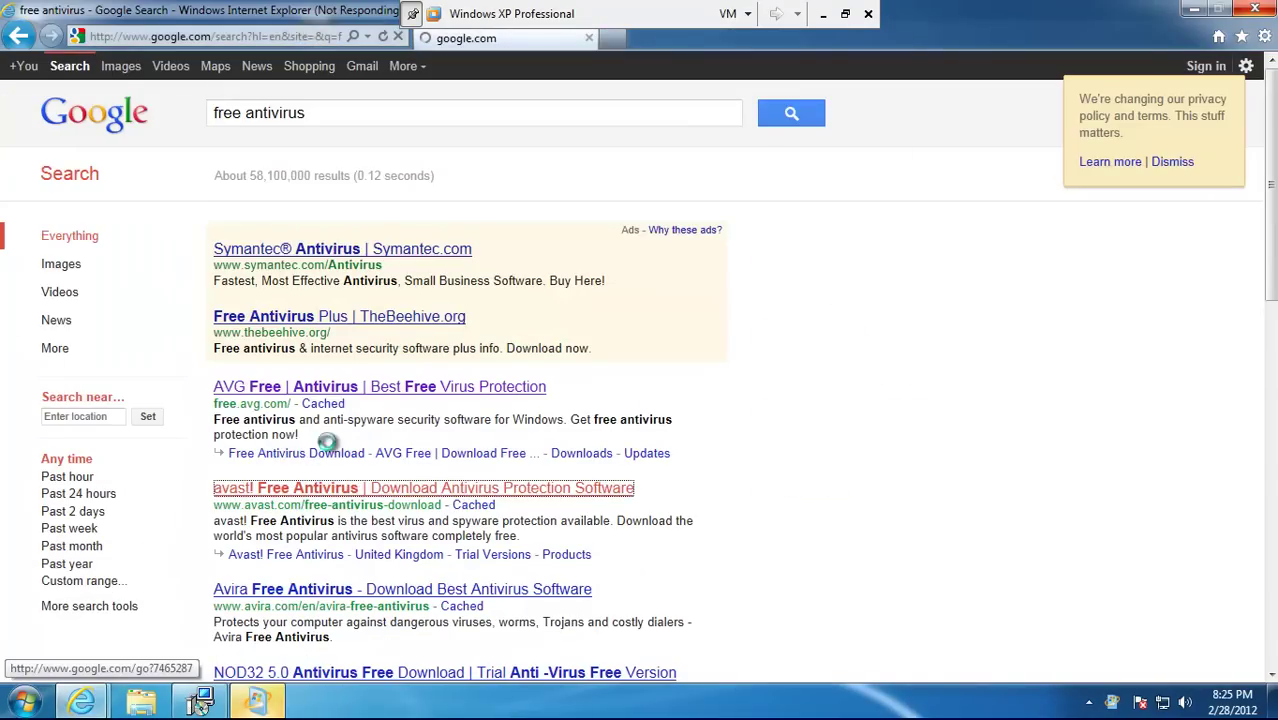
Minimise the virtual machine, bring up the screen recorder from the host's hidden notification icons, and pause the recording
{"action": "left_click", "coordinate": [820, 16]}
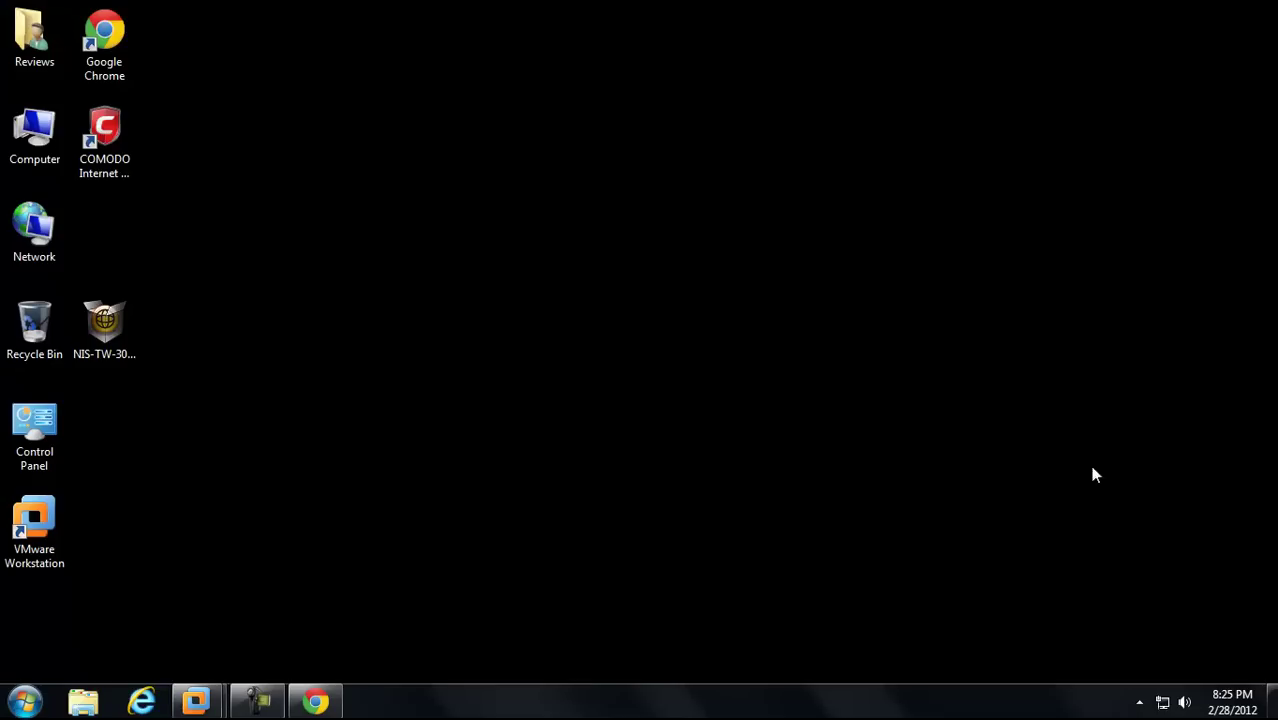
{"action": "left_click", "coordinate": [1138, 703]}
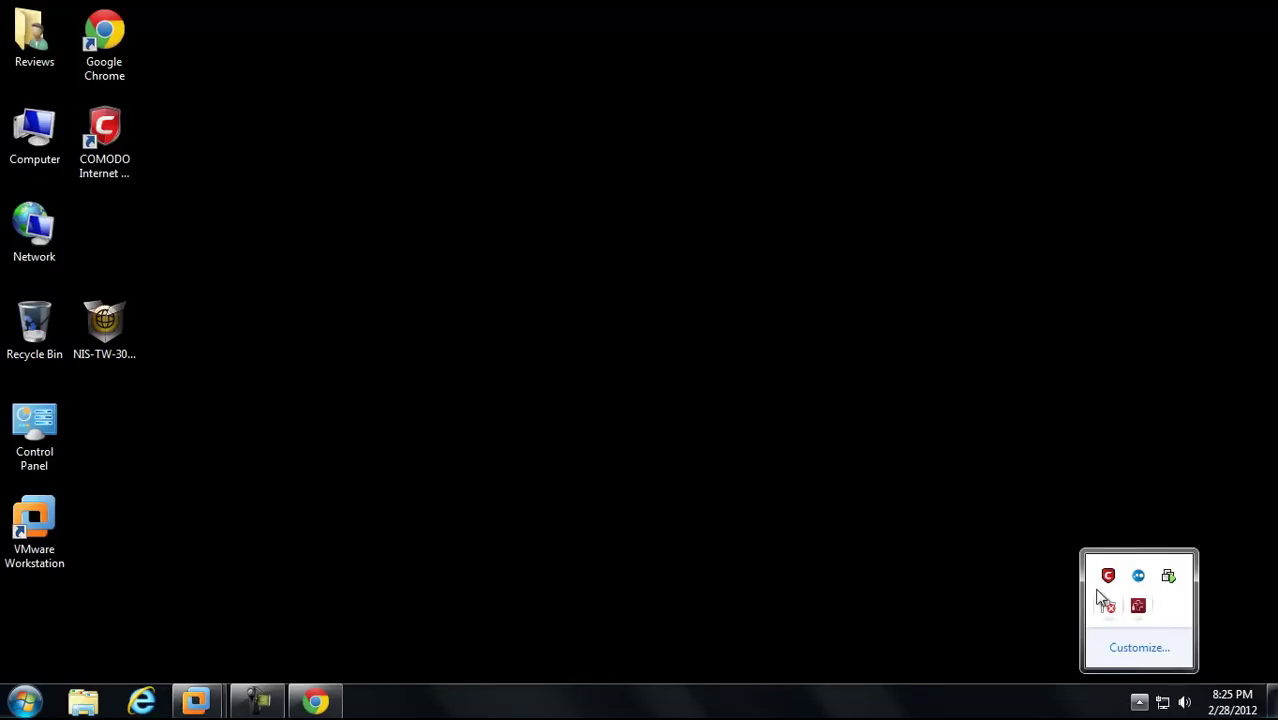
{"action": "left_click", "coordinate": [1166, 580]}
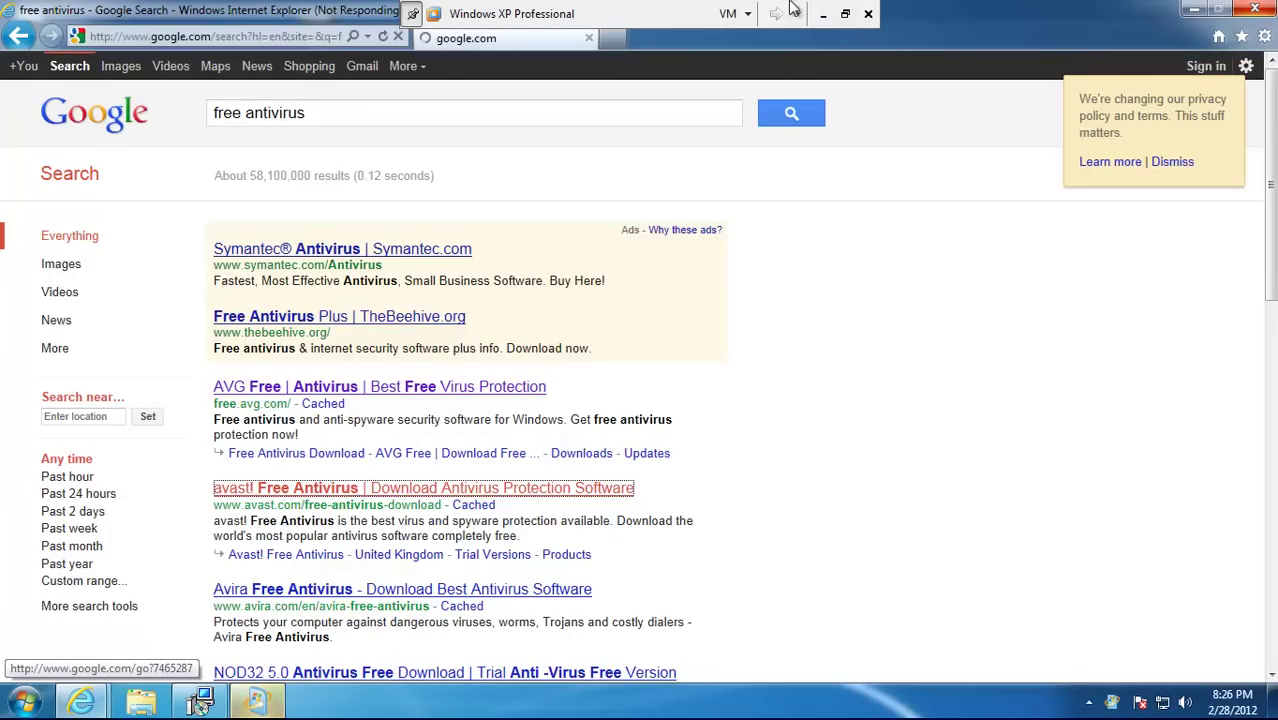
{"action": "left_click", "coordinate": [826, 17]}
{"action": "left_click", "coordinate": [1140, 702]}
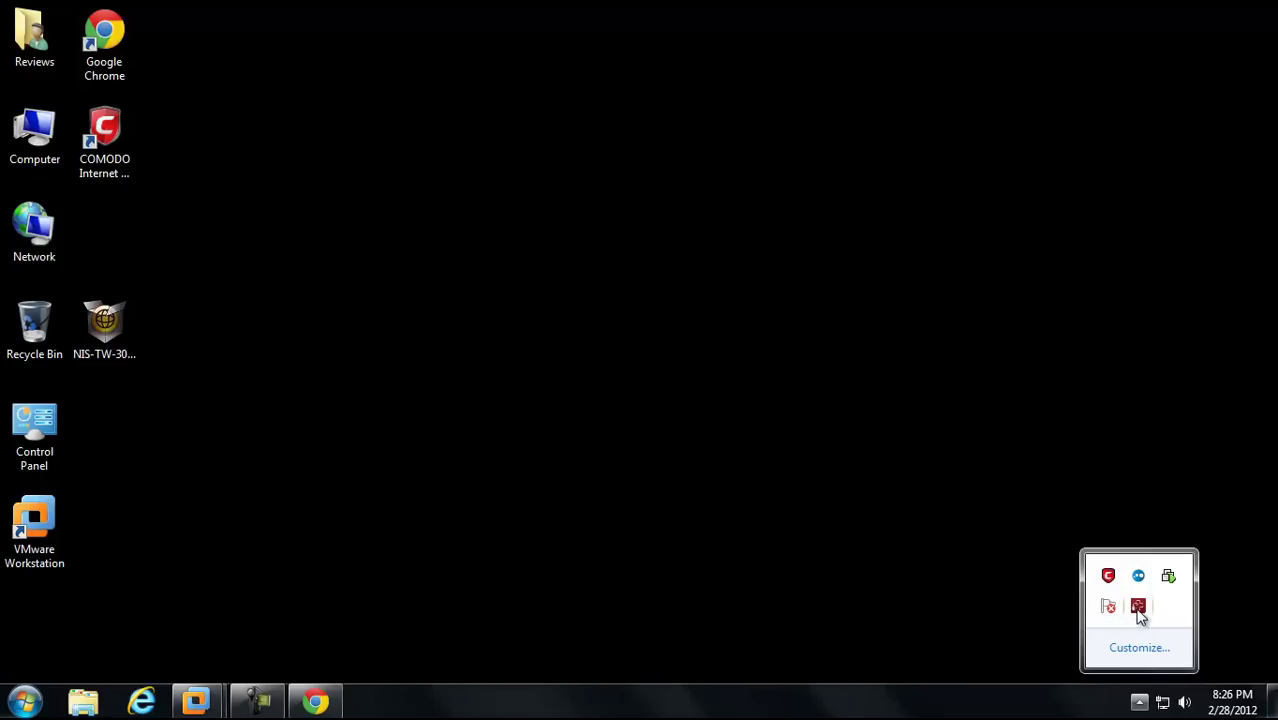
{"action": "left_click", "coordinate": [260, 702]}
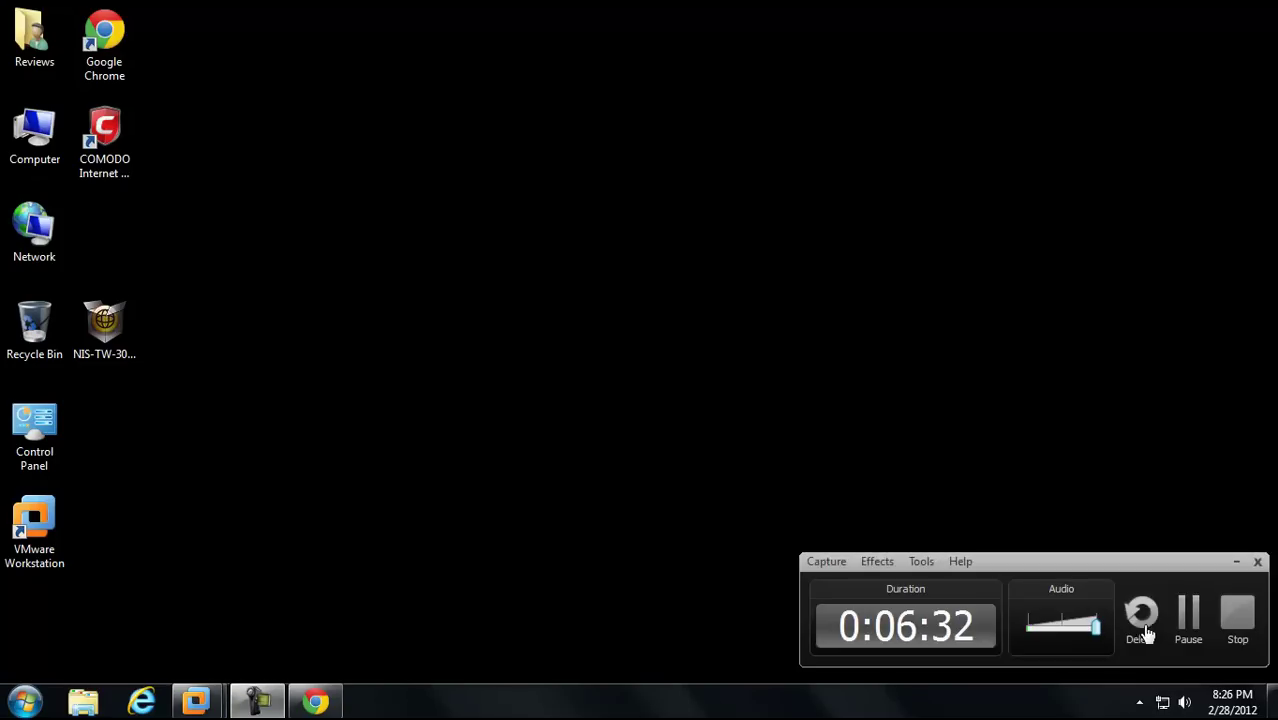
{"action": "left_click", "coordinate": [1187, 614]}
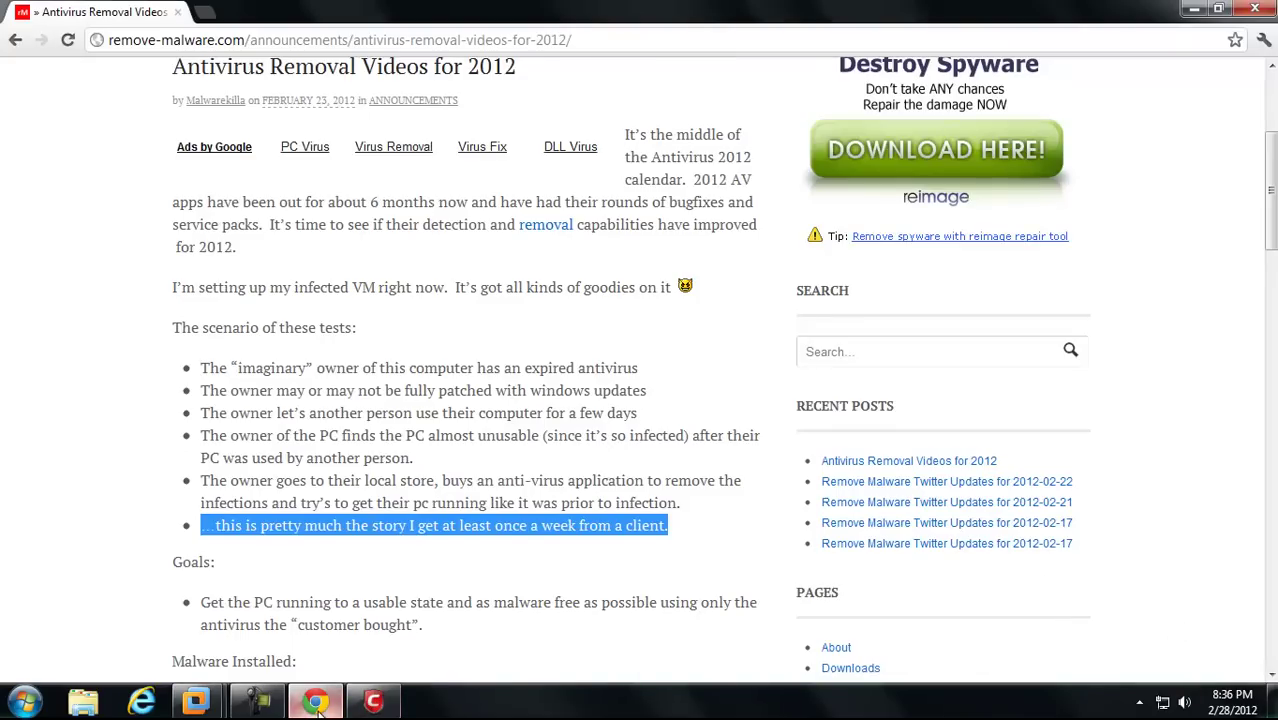
Switch back to the virtual machine and try to go back from the FOREX.com page in the browser
{"action": "mouse_move", "coordinate": [260, 702]}
{"action": "left_click", "coordinate": [318, 615]}
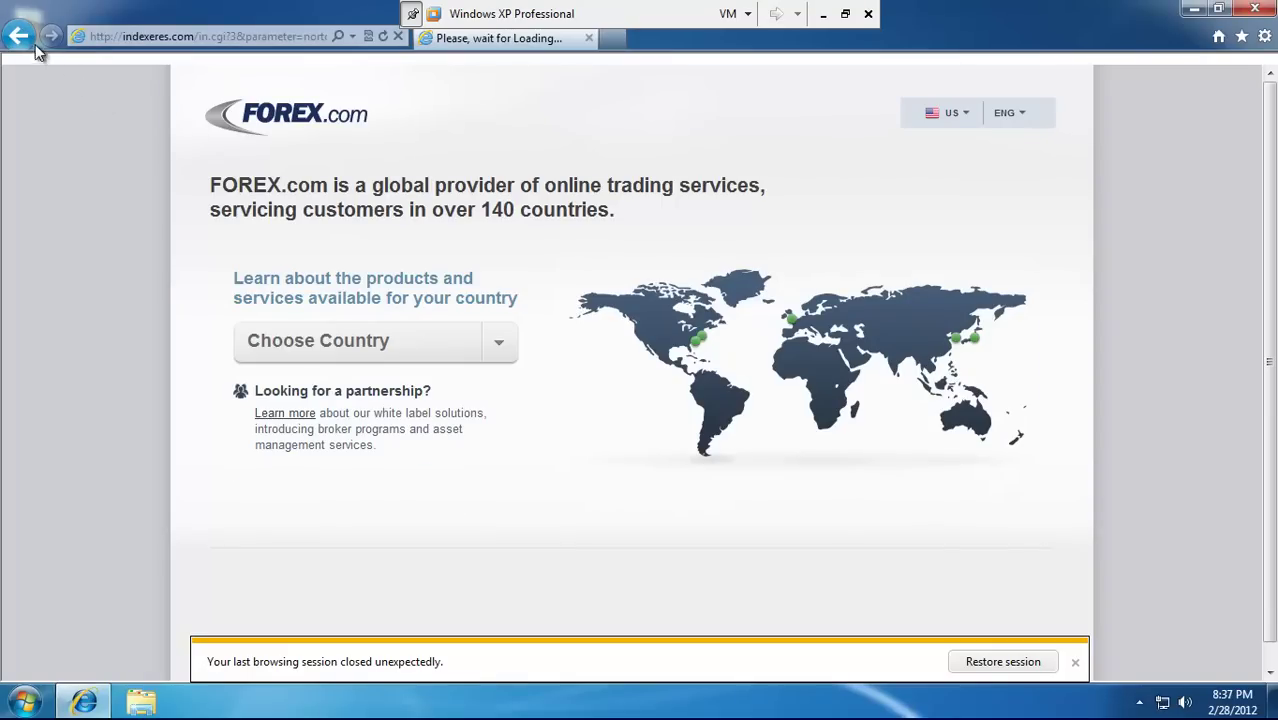
{"action": "left_click", "coordinate": [20, 38]}
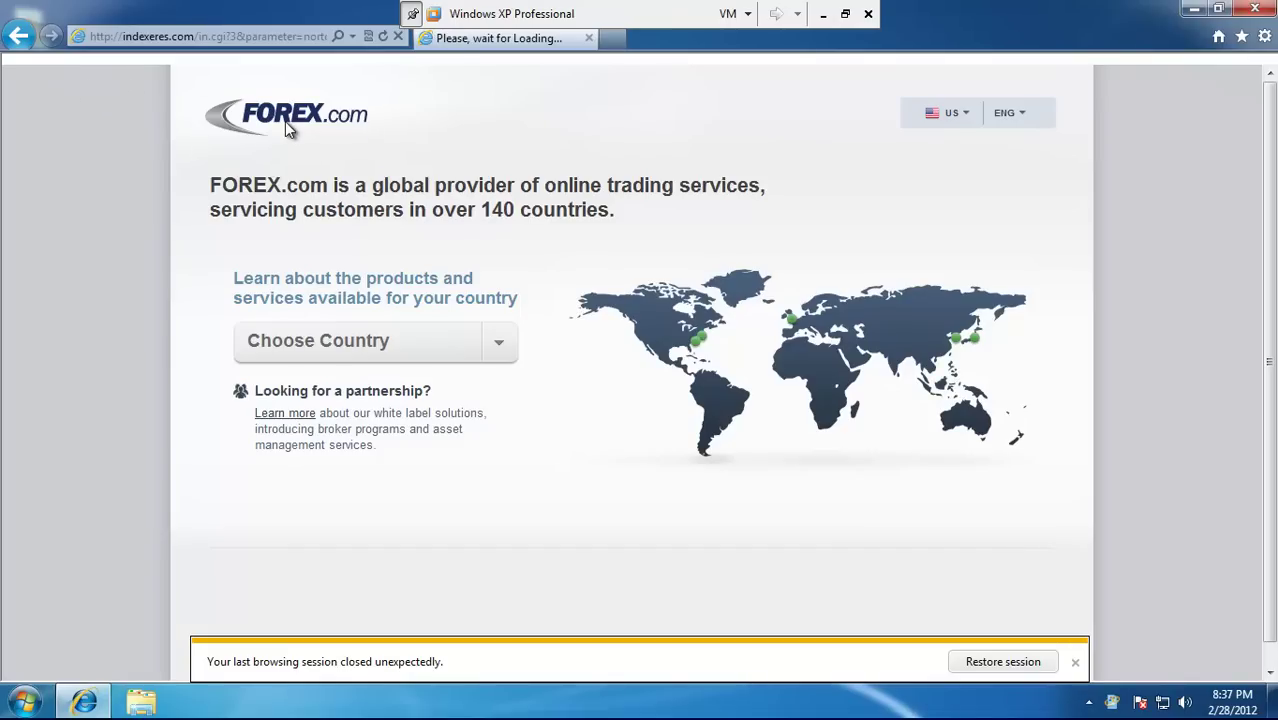
Examine the FOREX.com page's web address, highlighting its indexeres.com domain and the eaff and vando parameters
{"action": "left_click", "coordinate": [130, 37]}
{"action": "mouse_move", "coordinate": [125, 37]}
{"action": "left_mouse_down"}
{"action": "mouse_move", "coordinate": [154, 36]}
{"action": "mouse_move", "coordinate": [92, 37]}
{"action": "mouse_move", "coordinate": [123, 37]}
{"action": "left_mouse_up"}
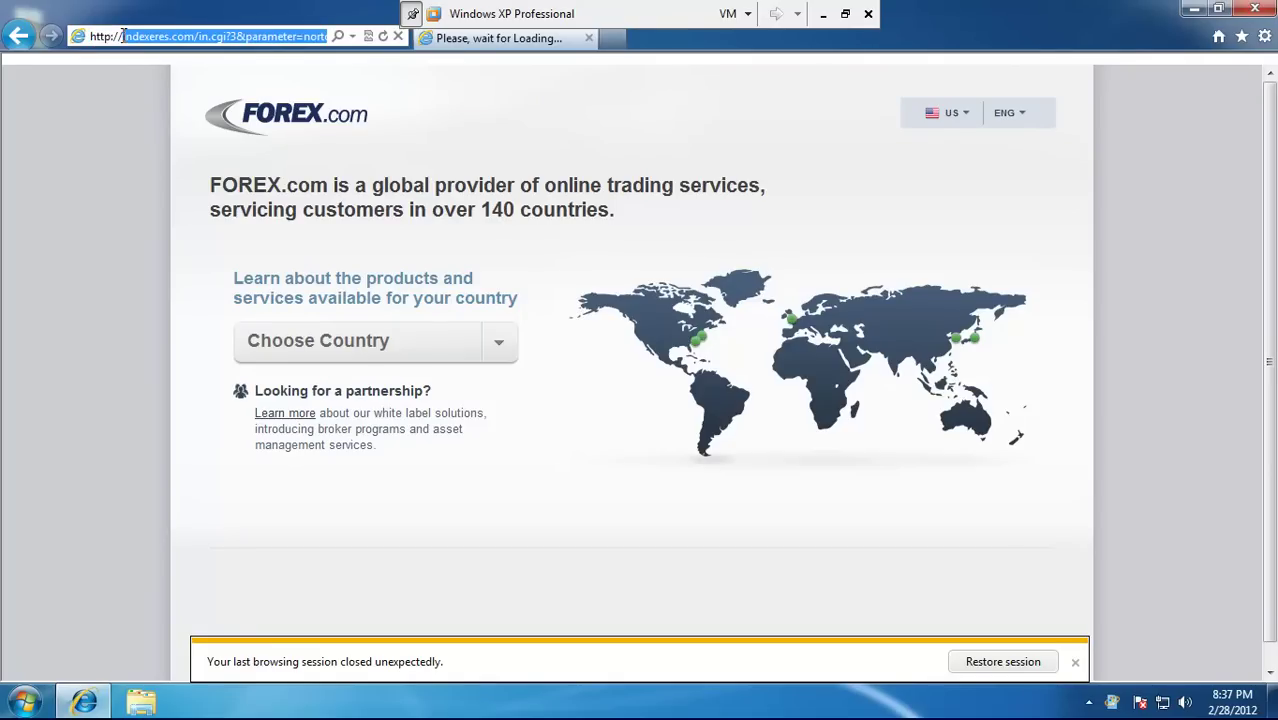
{"action": "left_click", "coordinate": [148, 36]}
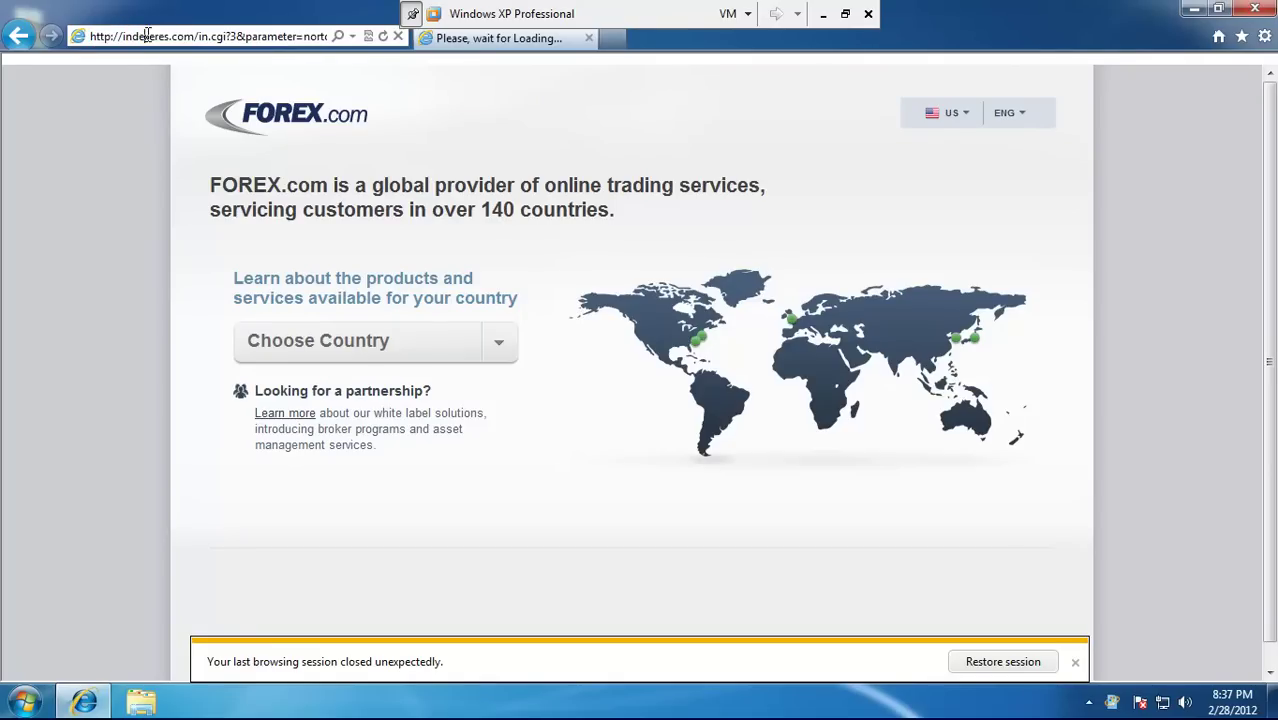
{"action": "left_click_drag", "start_coordinate": [171, 37], "coordinate": [222, 37]}
{"action": "left_click", "coordinate": [174, 37]}
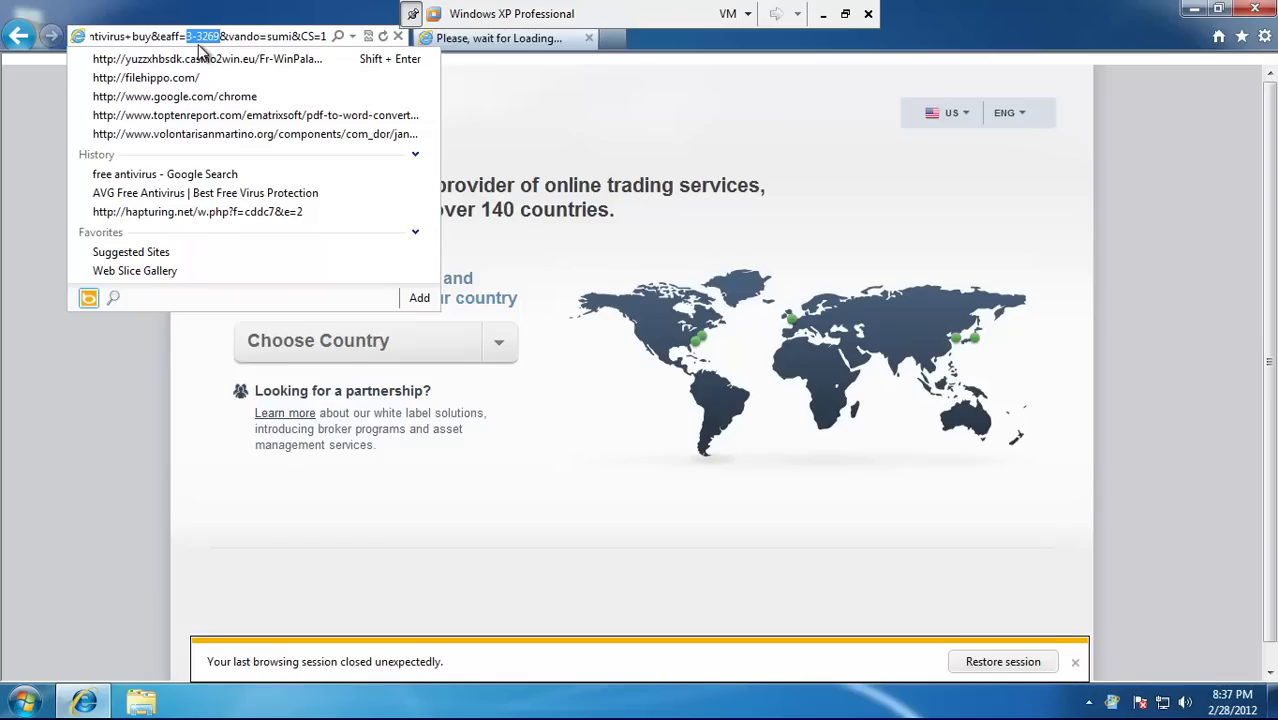
{"action": "left_click", "coordinate": [215, 37]}
{"action": "left_click_drag", "start_coordinate": [215, 37], "coordinate": [350, 25]}
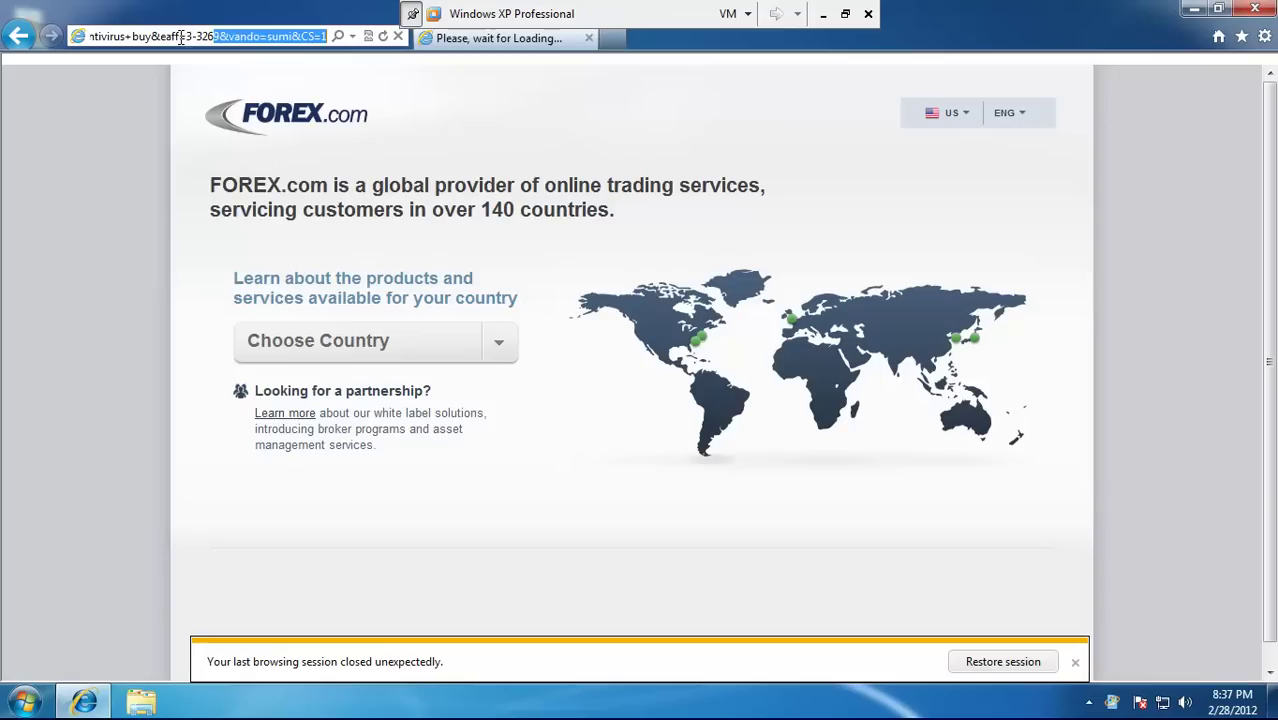
{"action": "left_click_drag", "start_coordinate": [159, 38], "coordinate": [205, 37]}
{"action": "left_click", "coordinate": [245, 36]}
Try to load google.com in place of the current address, close the browser, and reopen it
{"action": "triple_click", "coordinate": [245, 36]}
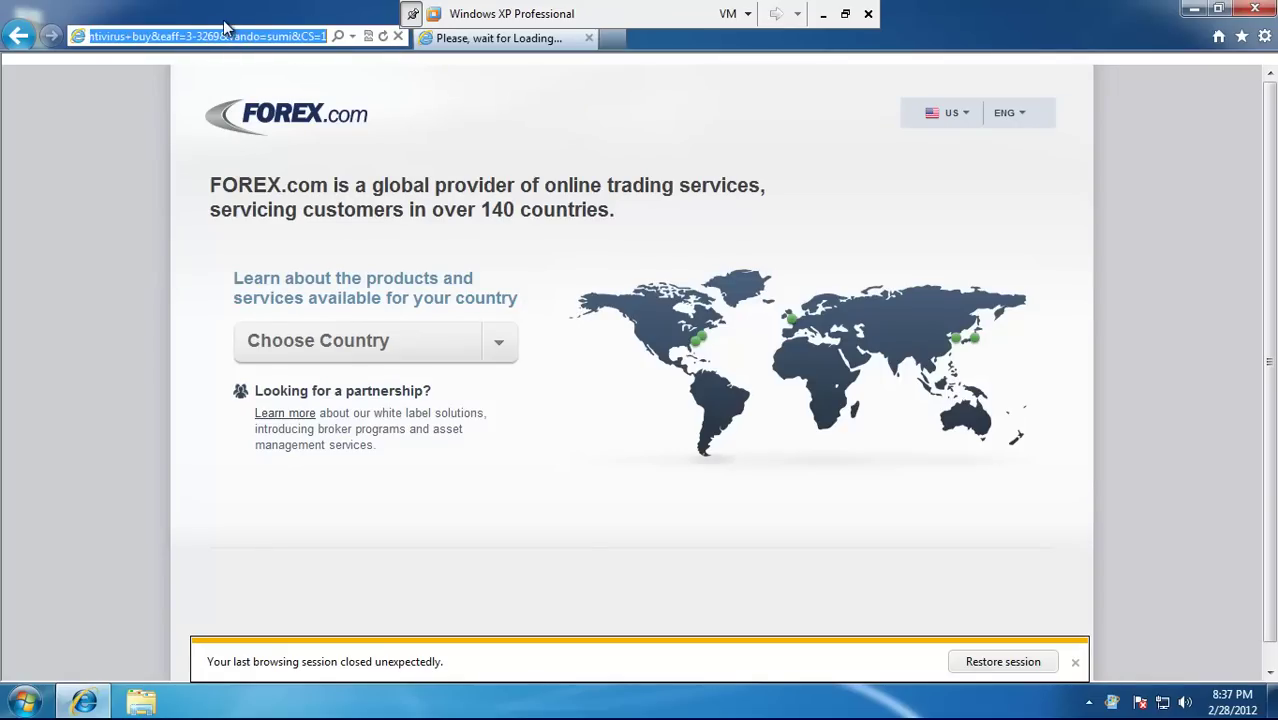
{"action": "type", "text": "google.com/"}
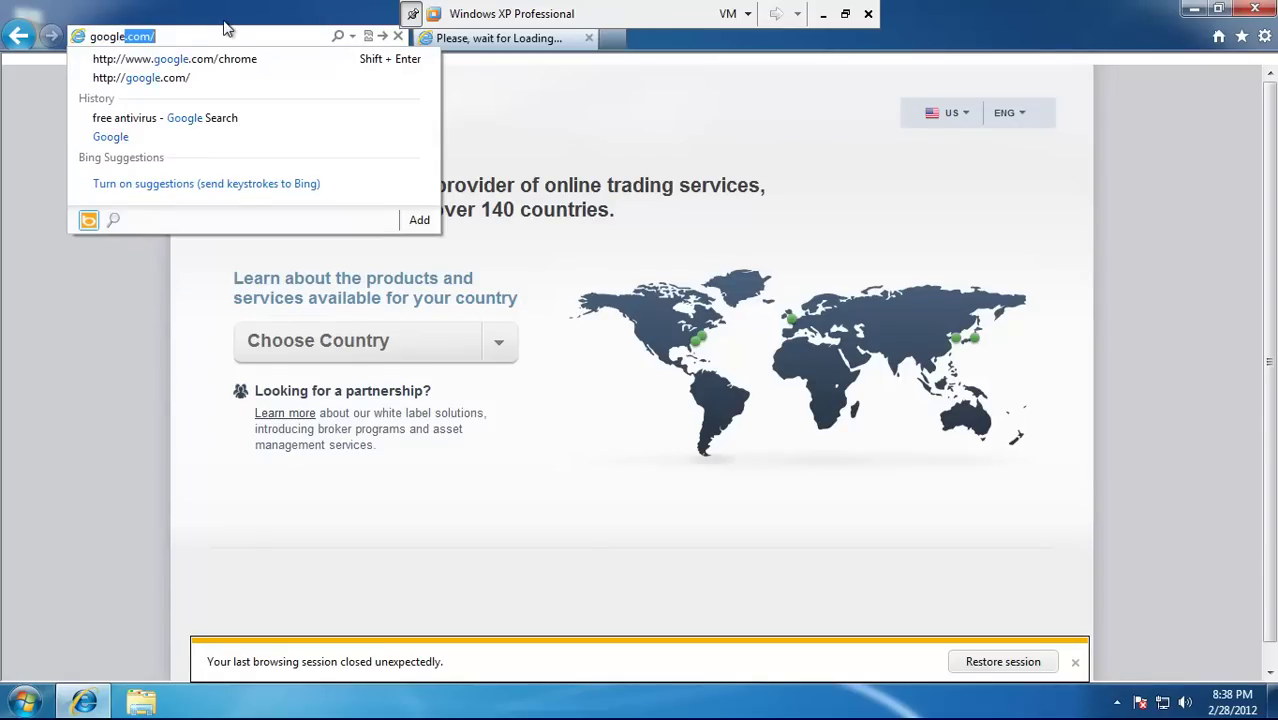
{"action": "key", "text": "Return"}
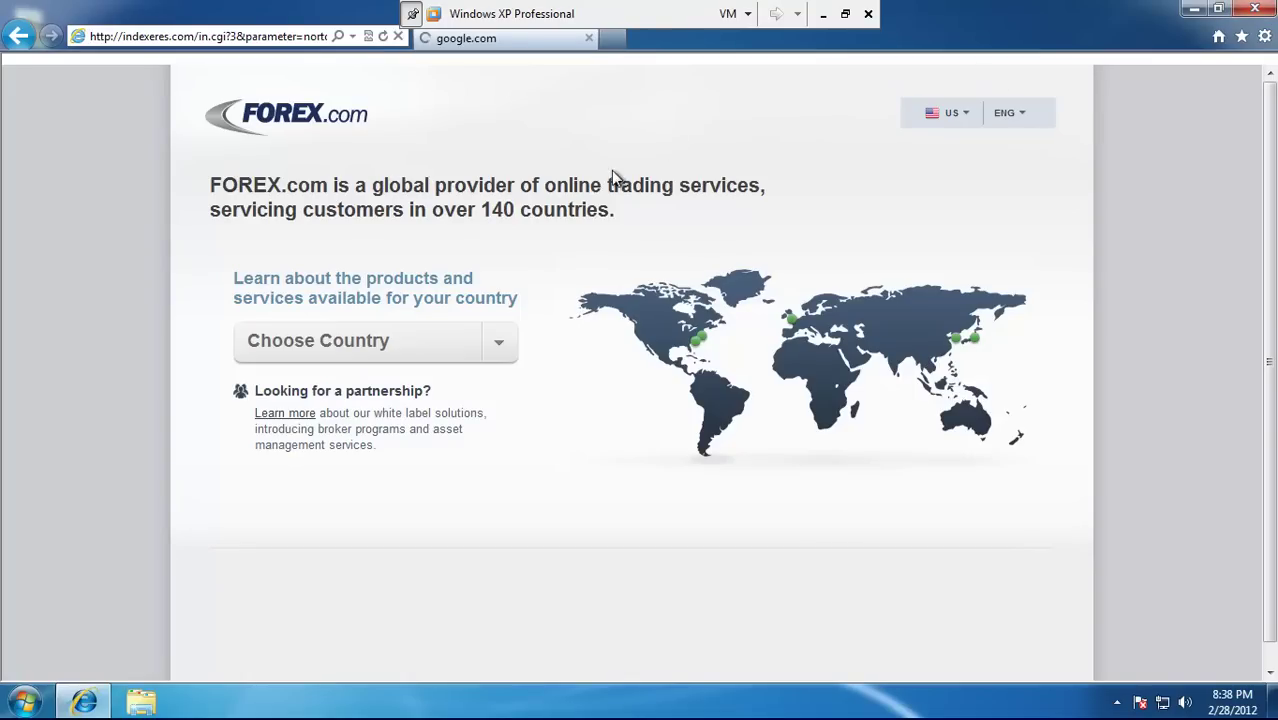
{"action": "left_click", "coordinate": [1256, 12]}
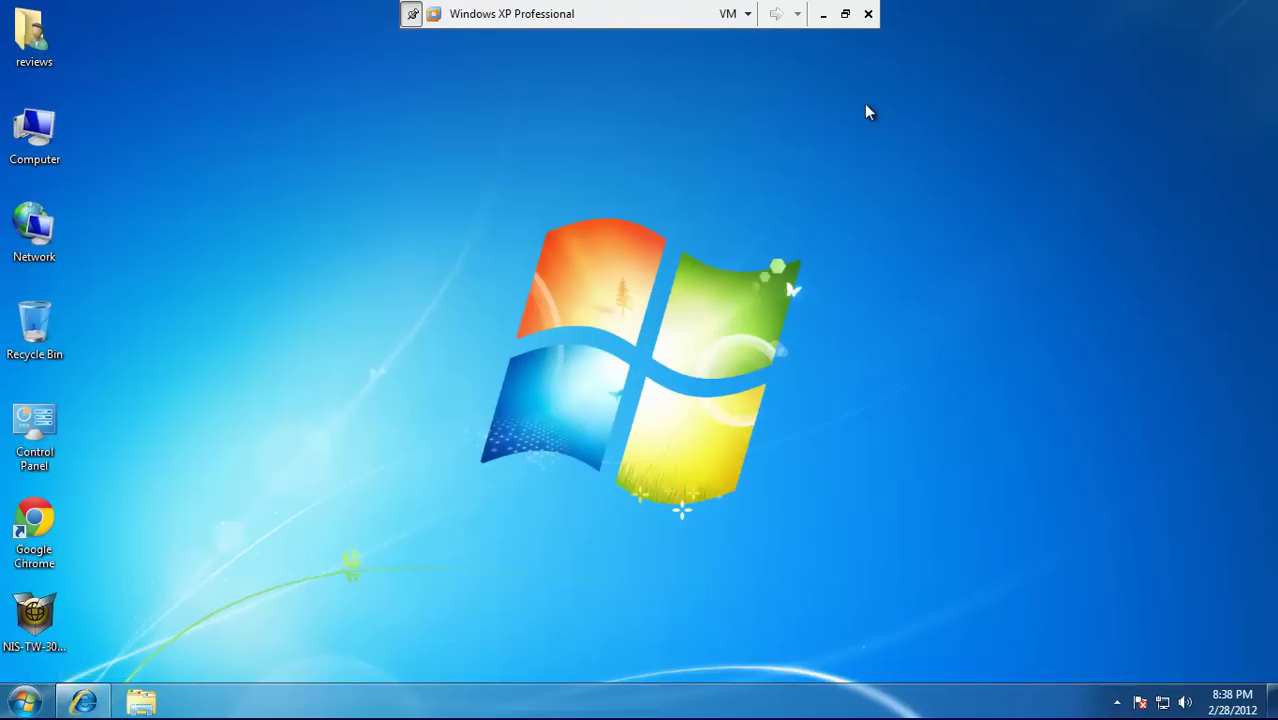
{"action": "left_click", "coordinate": [70, 703]}
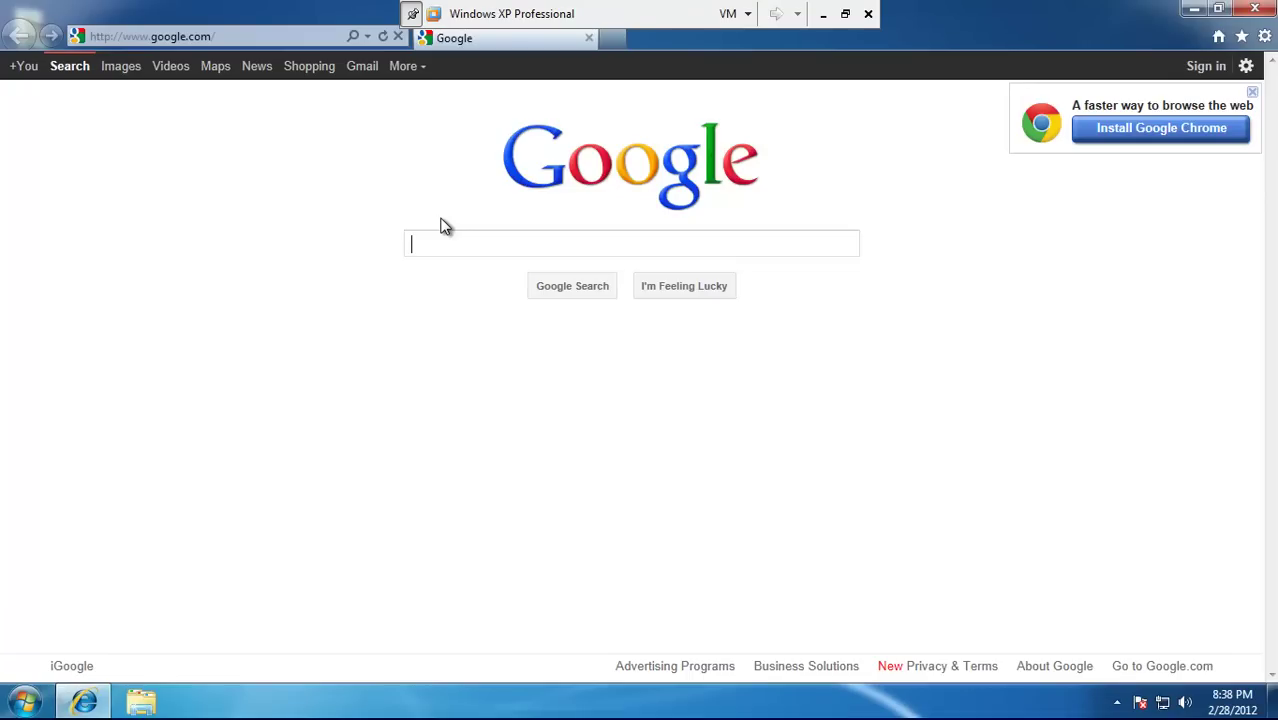
{"action": "type", "text": "ssp"}
{"action": "key", "text": "BackSpace"}
{"action": "key", "text": "BackSpace"}
{"action": "type", "text": "spe"}
{"action": "key", "text": "BackSpace"}
{"action": "type", "text": "eed"}
{"action": "key", "text": "BackSpace"}
{"action": "key", "text": "BackSpace"}
{"action": "key", "text": "BackSpace"}
{"action": "key", "text": "BackSpace"}
{"action": "key", "text": "BackSpace"}
{"action": "type", "text": "antivurs"}
{"action": "key", "text": "BackSpace"}
{"action": "key", "text": "BackSpace"}
{"action": "key", "text": "BackSpace"}
{"action": "key", "text": "BackSpace"}
{"action": "key", "text": "BackSpace"}
{"action": "key", "text": "BackSpace"}
{"action": "key", "text": "BackSpace"}
{"action": "key", "text": "BackSpace"}
Search Google for "free antivirus" and look down through the list of results
{"action": "type", "text": "free antivirus"}
{"action": "key", "text": "Return"}
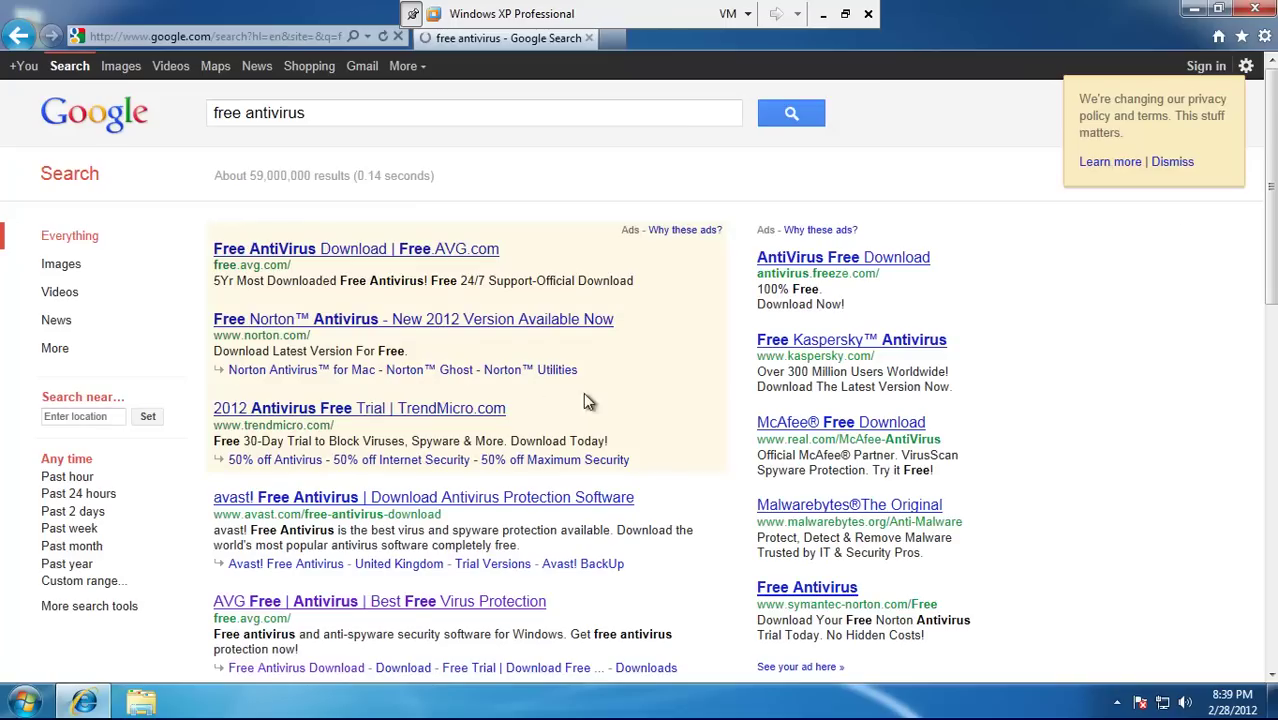
{"action": "left_click_drag", "start_coordinate": [1262, 256], "coordinate": [1263, 435]}
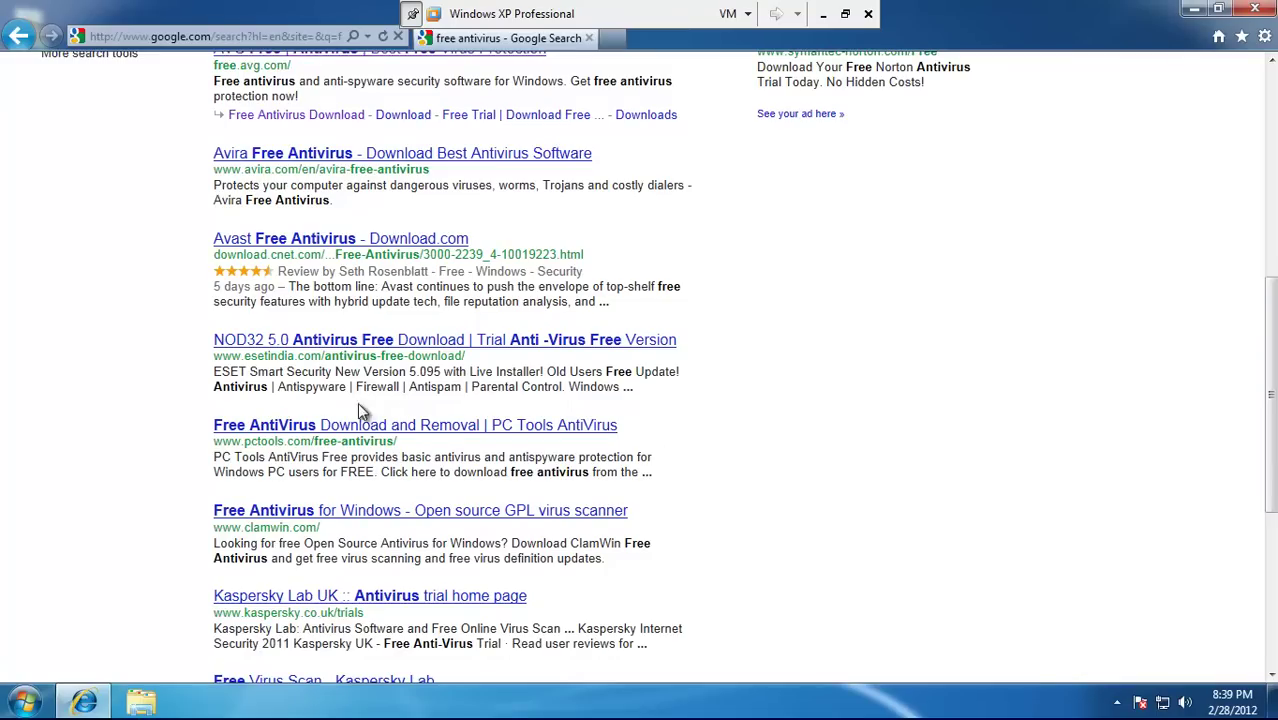
Open the PC Tools Free AntiVirus search result and examine the loaded Yellowbook page's web address, highlighting its norton antivirus term
{"action": "left_click", "coordinate": [297, 428]}
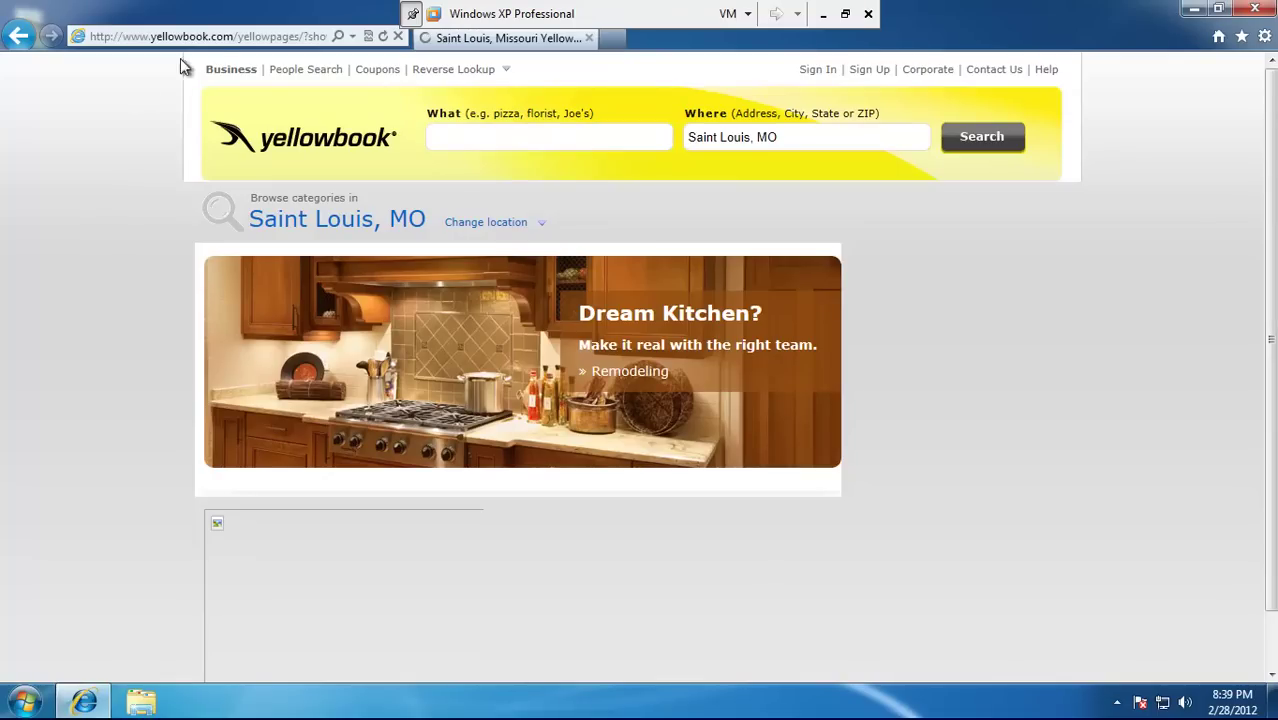
{"action": "left_click", "coordinate": [205, 34]}
{"action": "left_click_drag", "start_coordinate": [189, 37], "coordinate": [265, 38]}
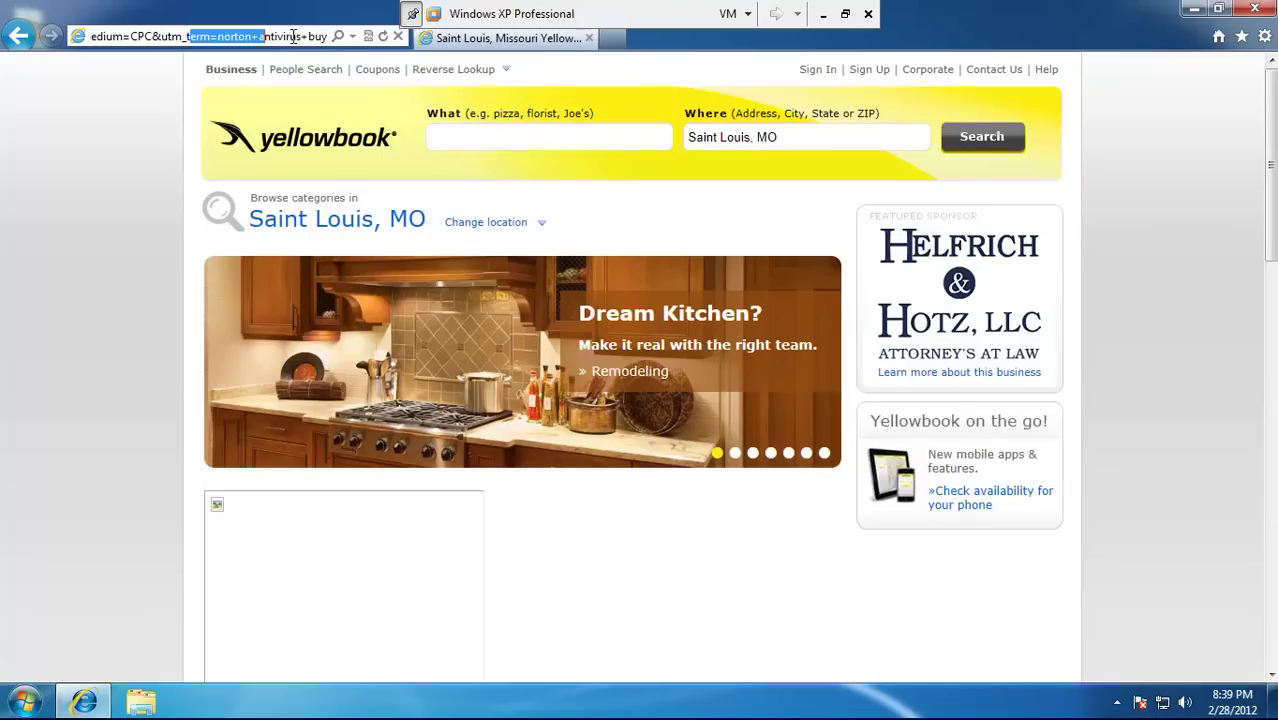
{"action": "left_click", "coordinate": [285, 37]}
{"action": "left_click_drag", "start_coordinate": [301, 36], "coordinate": [49, 50]}
{"action": "left_click", "coordinate": [106, 281]}
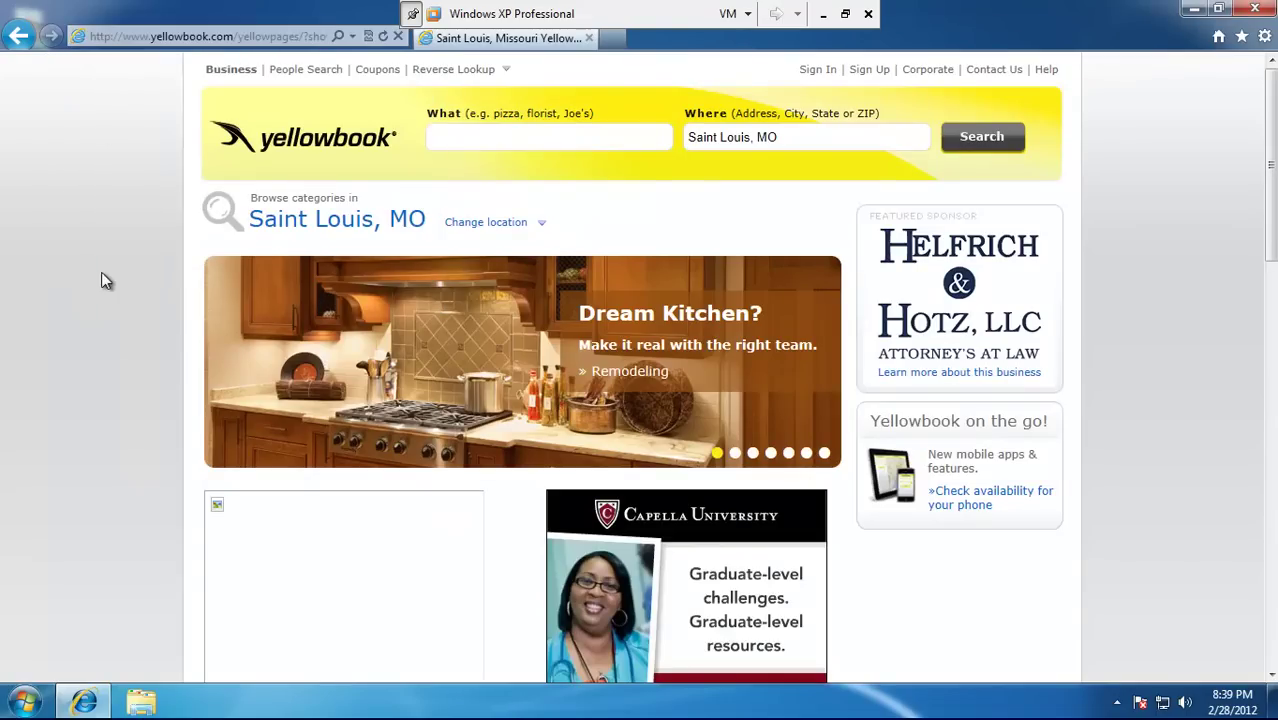
Close the browser, run the NIS installer on the desktop, and agree to install Norton Internet Security 2012
{"action": "left_click", "coordinate": [1254, 8]}
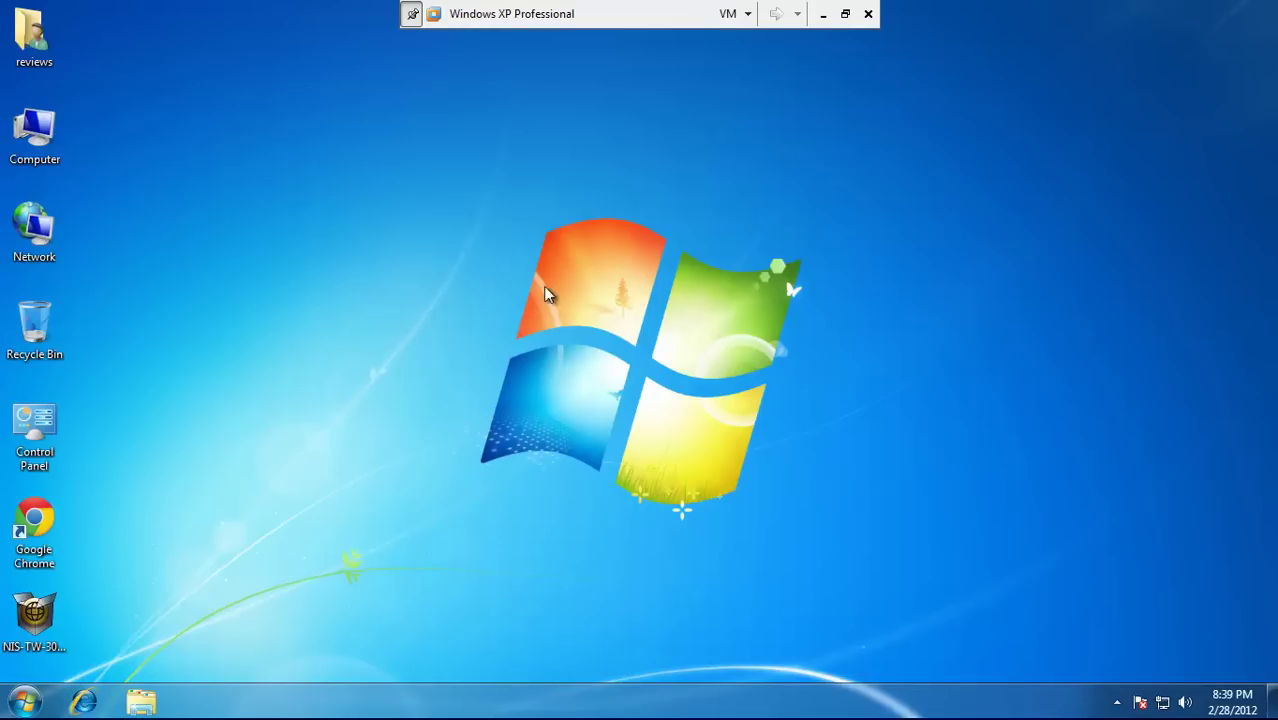
{"action": "double_click", "coordinate": [40, 615]}
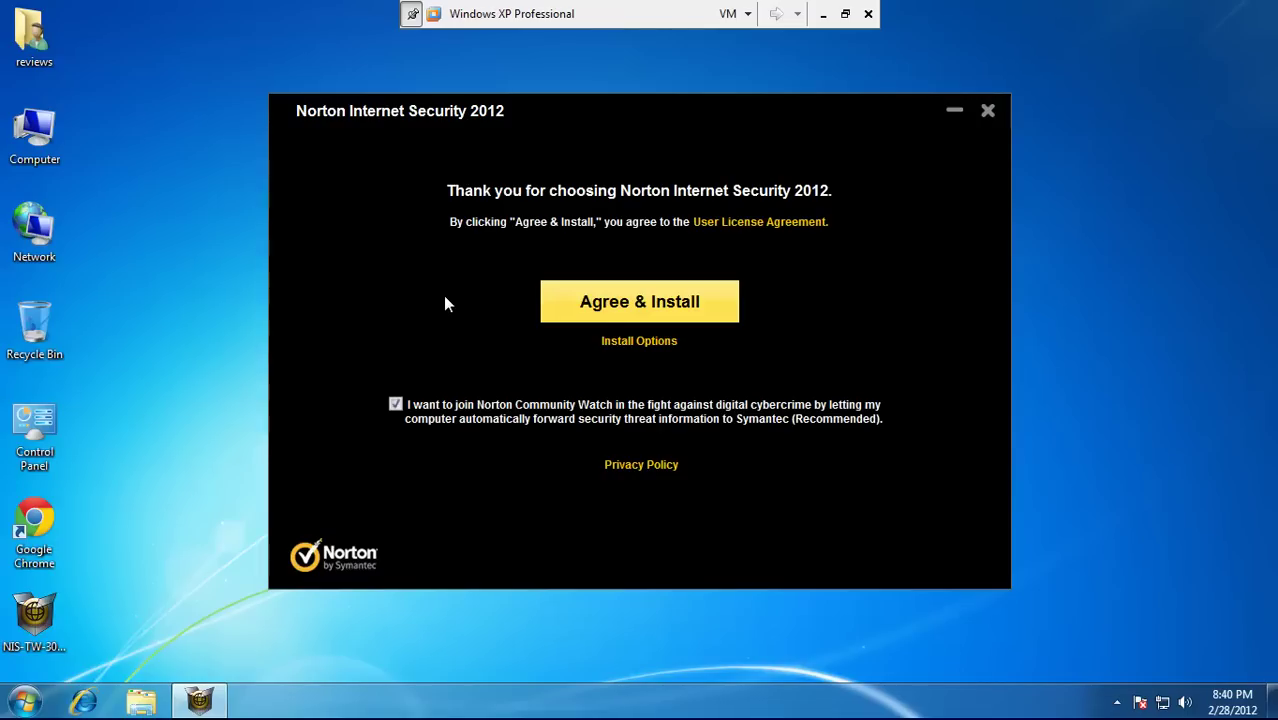
{"action": "left_click", "coordinate": [635, 308]}
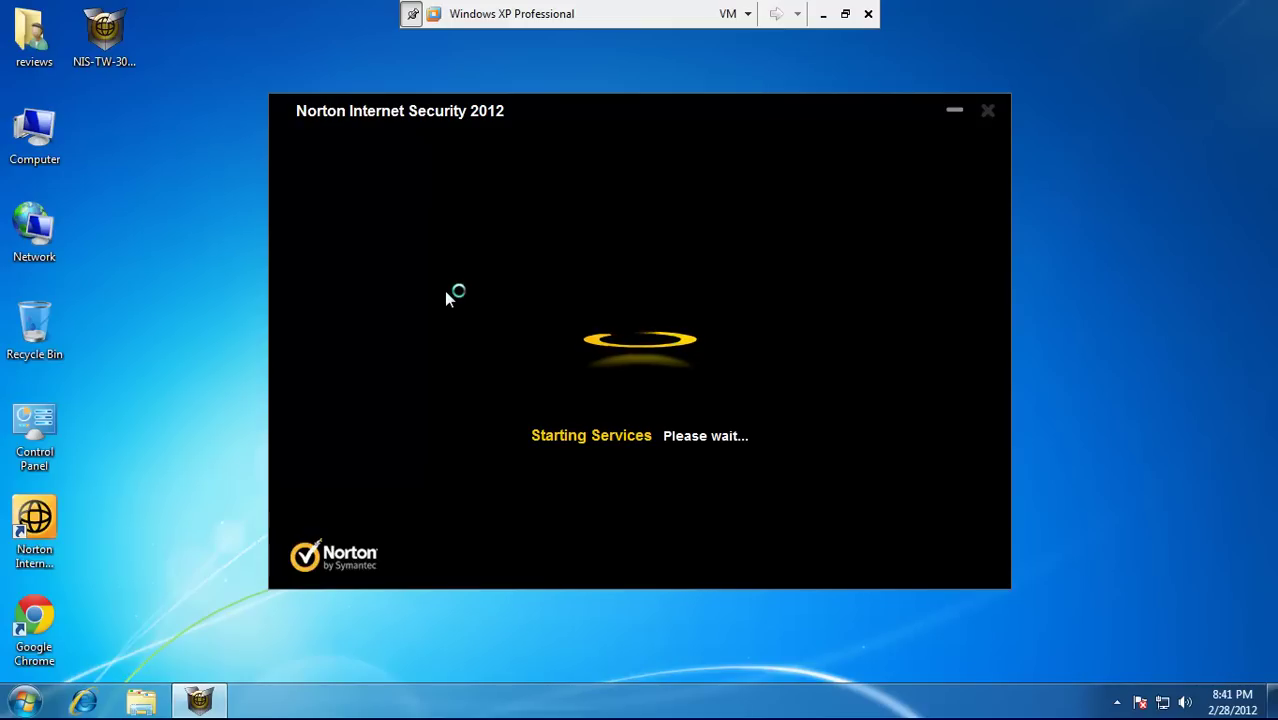
Take the virtual machine out of full screen, minimize it and Chrome, and pause the screen recorder
{"action": "left_click", "coordinate": [845, 13]}
{"action": "left_click_drag", "start_coordinate": [676, 34], "coordinate": [104, 89]}
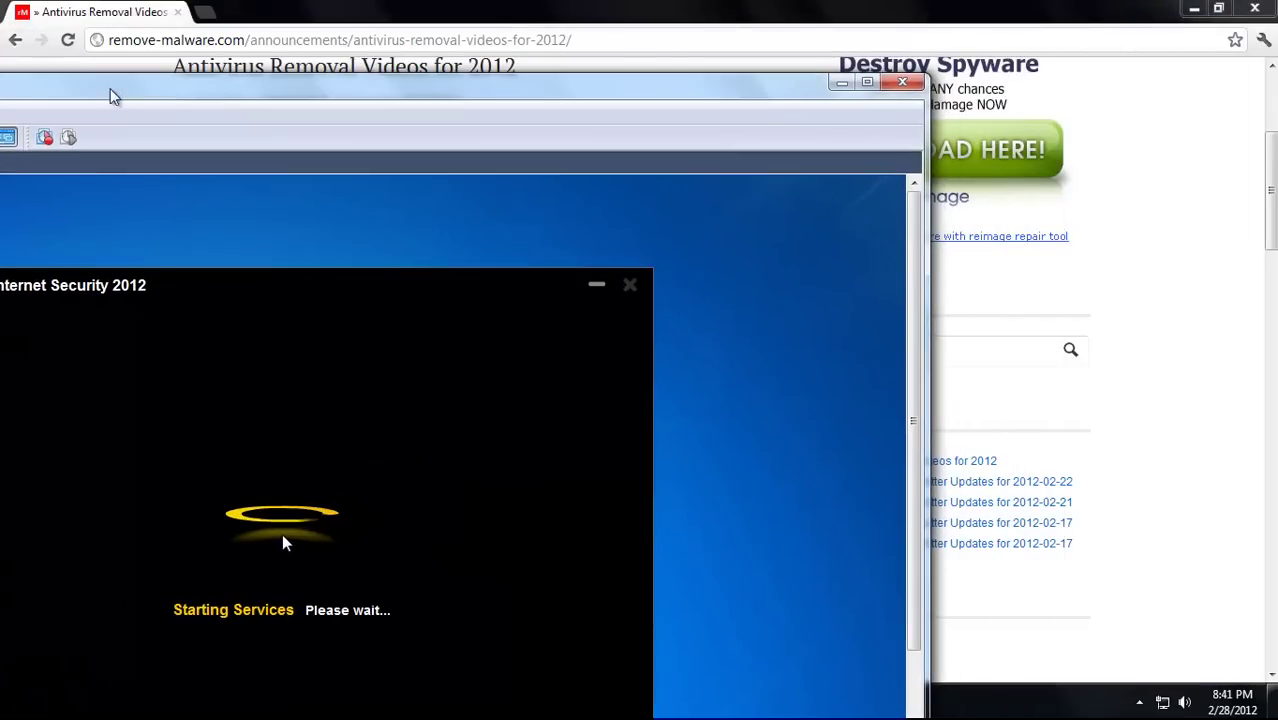
{"action": "left_click", "coordinate": [1194, 9]}
{"action": "left_click", "coordinate": [841, 82]}
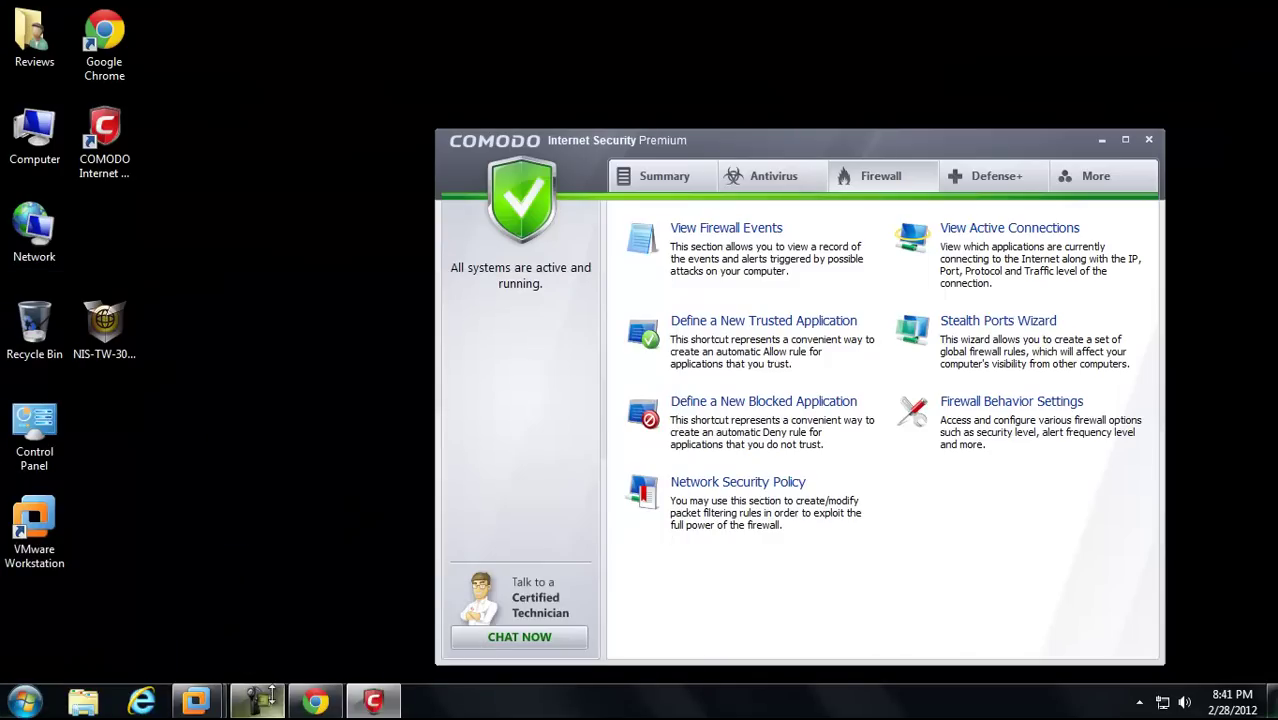
{"action": "left_click", "coordinate": [265, 699]}
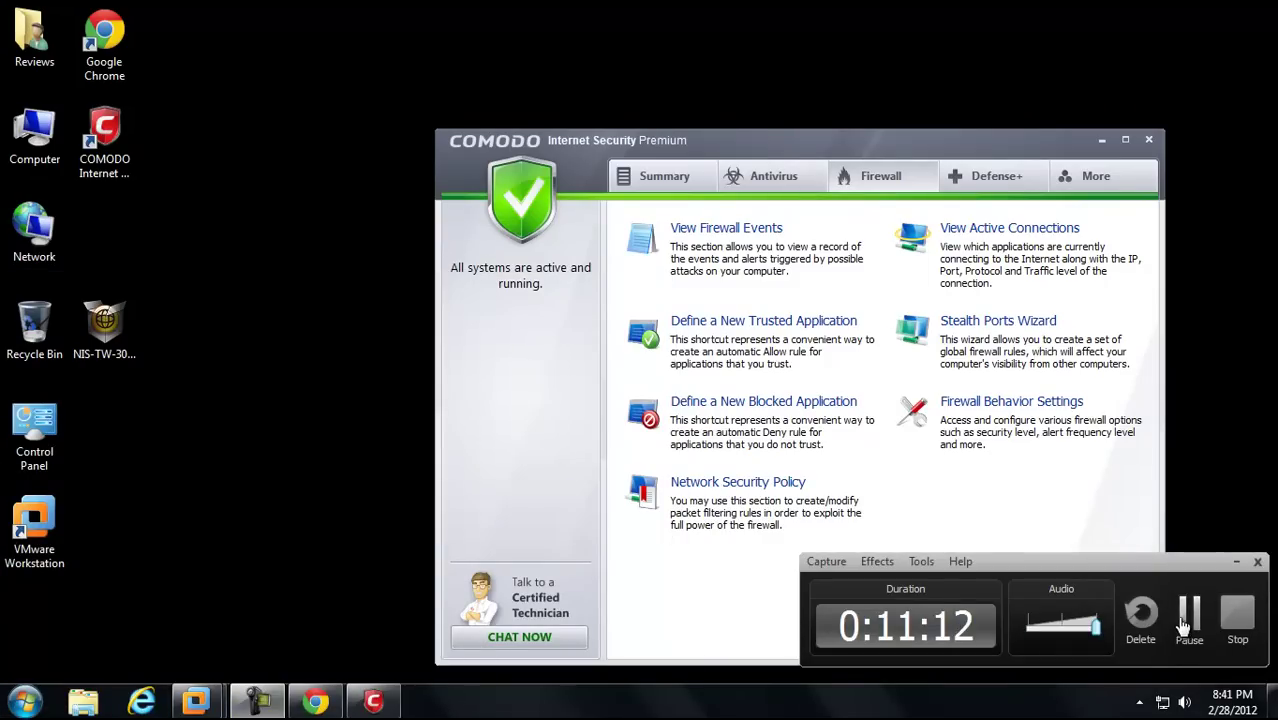
{"action": "left_click", "coordinate": [1184, 616]}
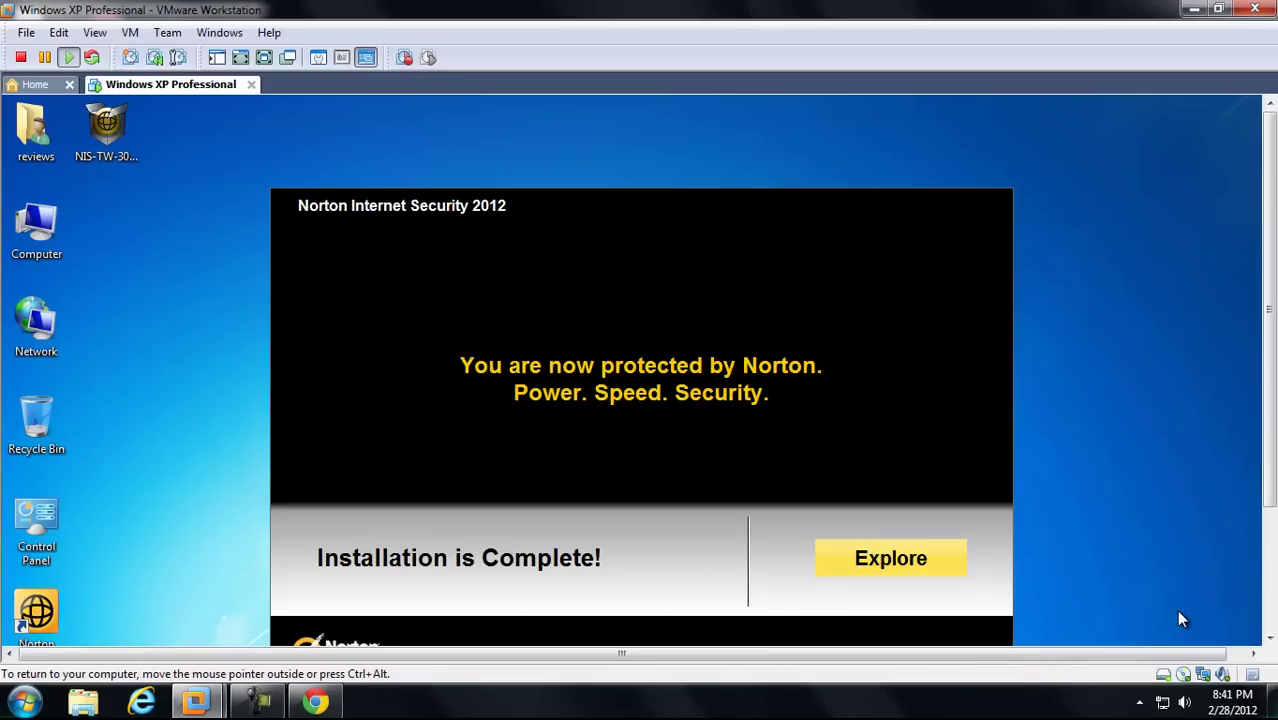
Return the virtual machine to full screen, launch Norton with Explore, dismiss the Windows Firewall notification, and show the hidden tray icons
{"action": "left_click", "coordinate": [265, 57]}
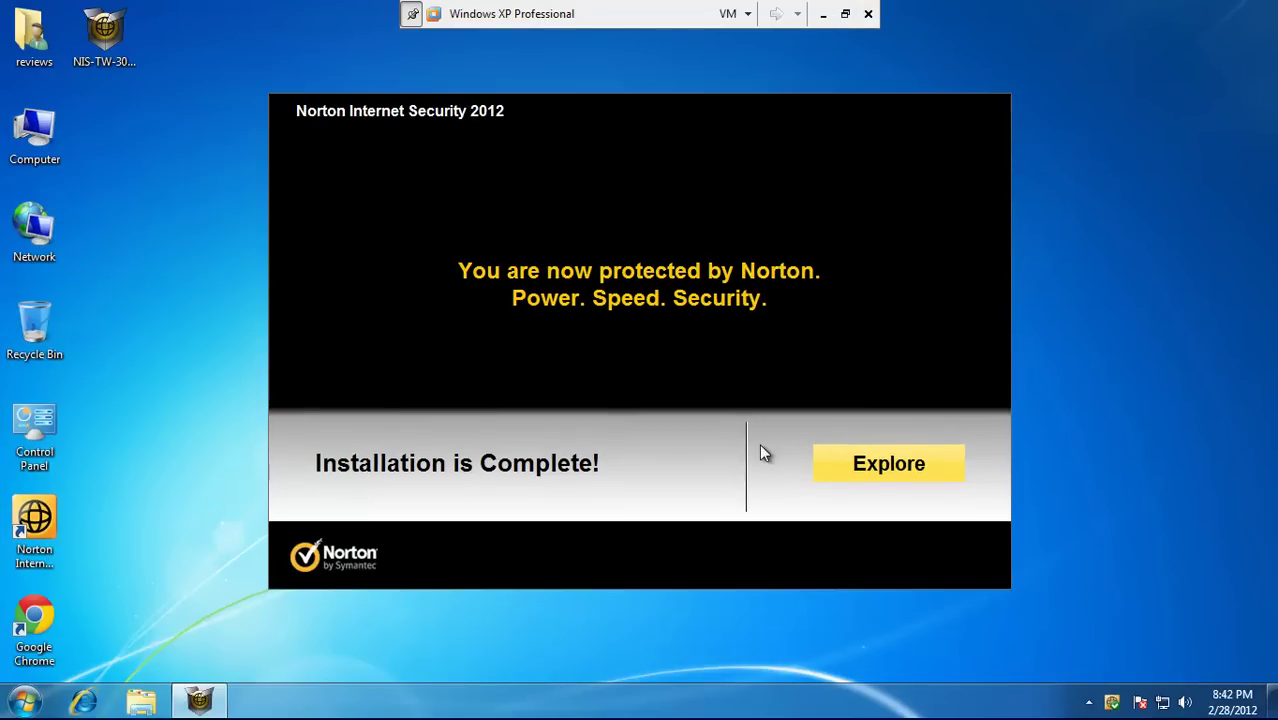
{"action": "left_click", "coordinate": [884, 476]}
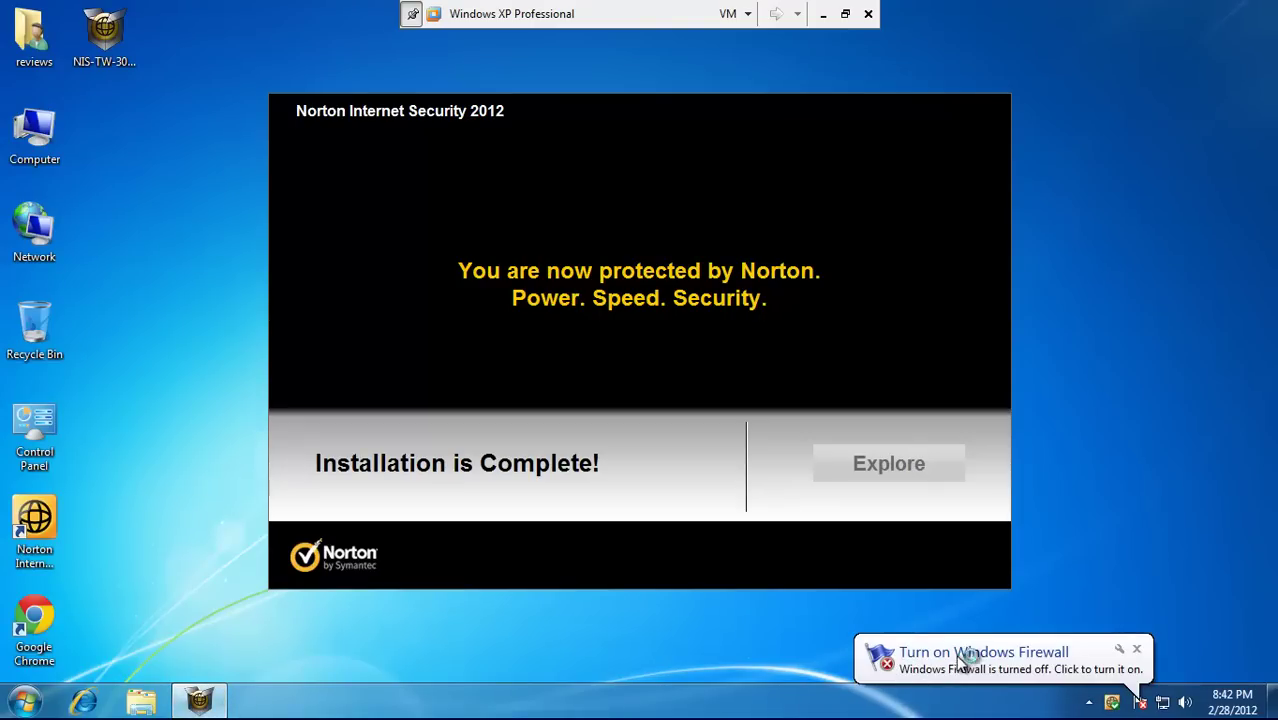
{"action": "left_click", "coordinate": [1137, 649]}
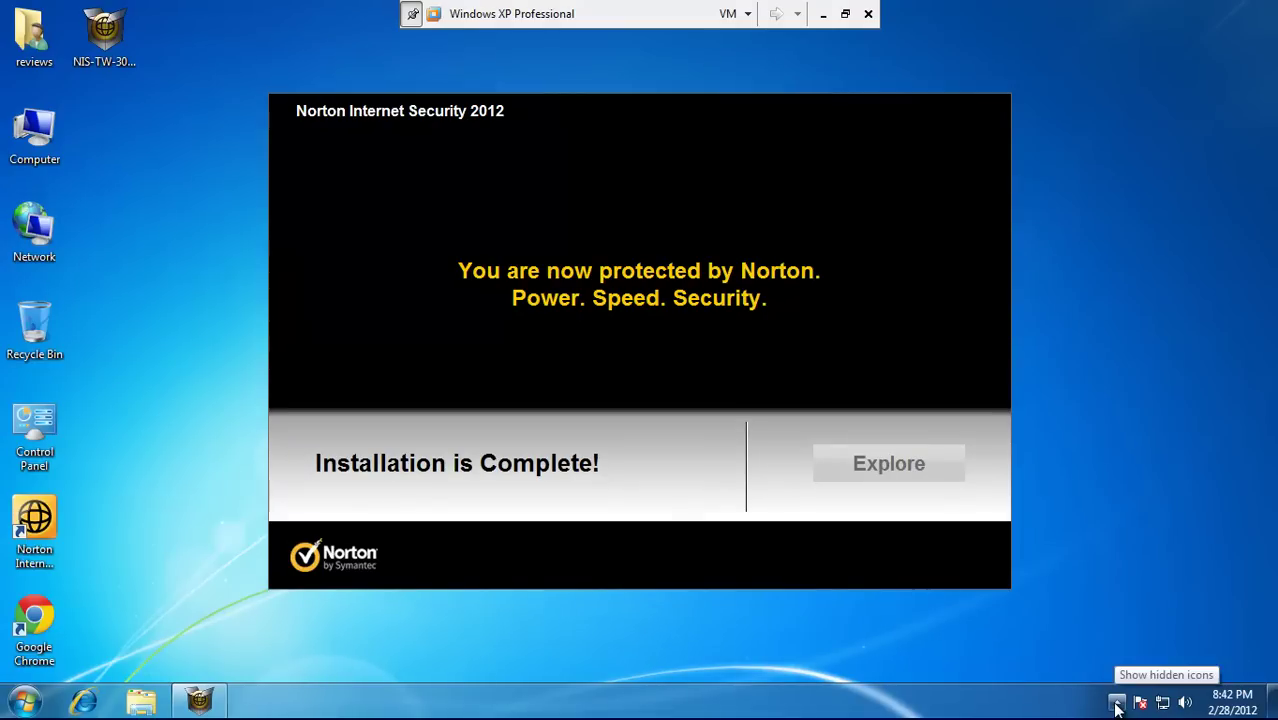
{"action": "left_click", "coordinate": [1117, 704]}
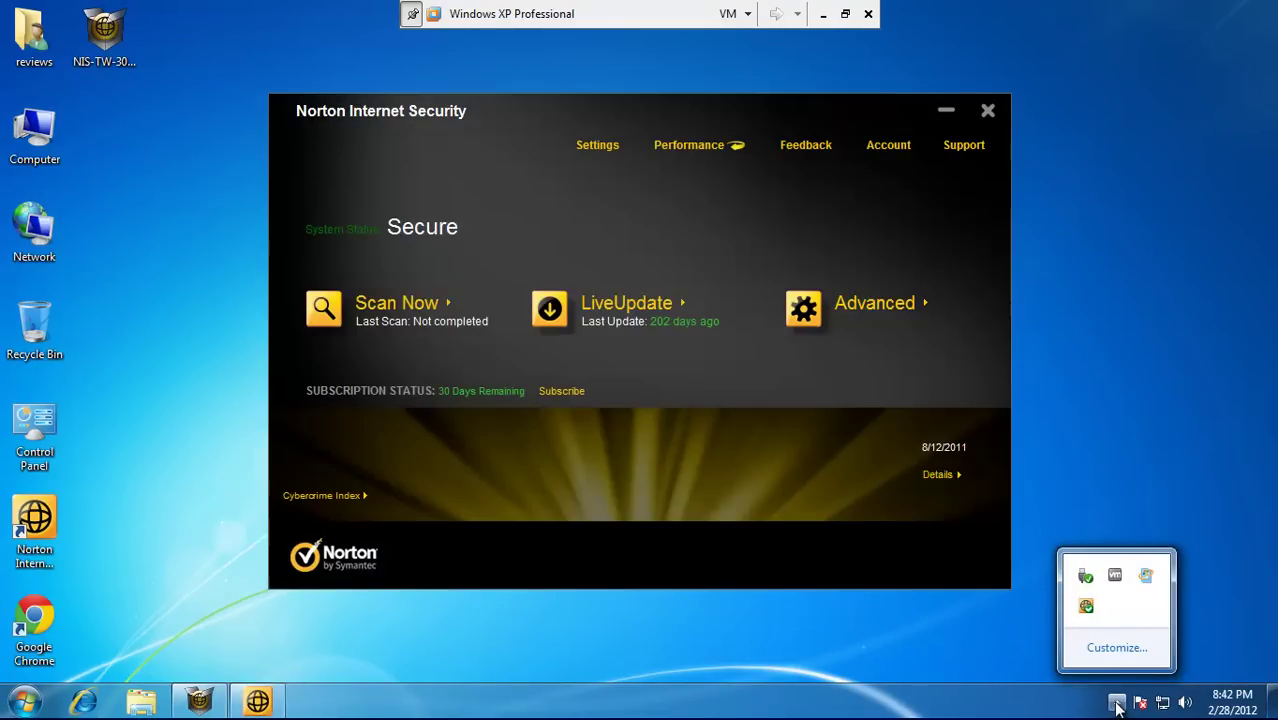
Start LiveUpdate in Norton Internet Security and bring its progress window in front of the Norton Account activation window
{"action": "left_click", "coordinate": [645, 303]}
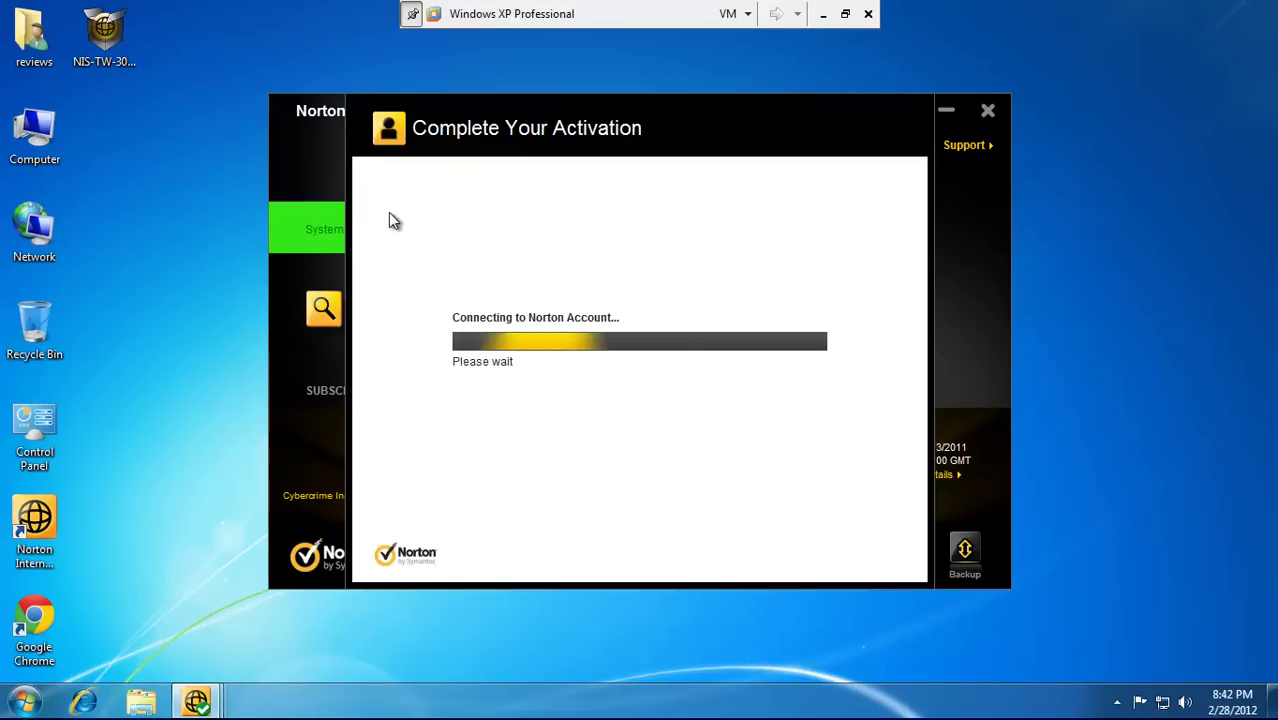
{"action": "mouse_move", "coordinate": [197, 701]}
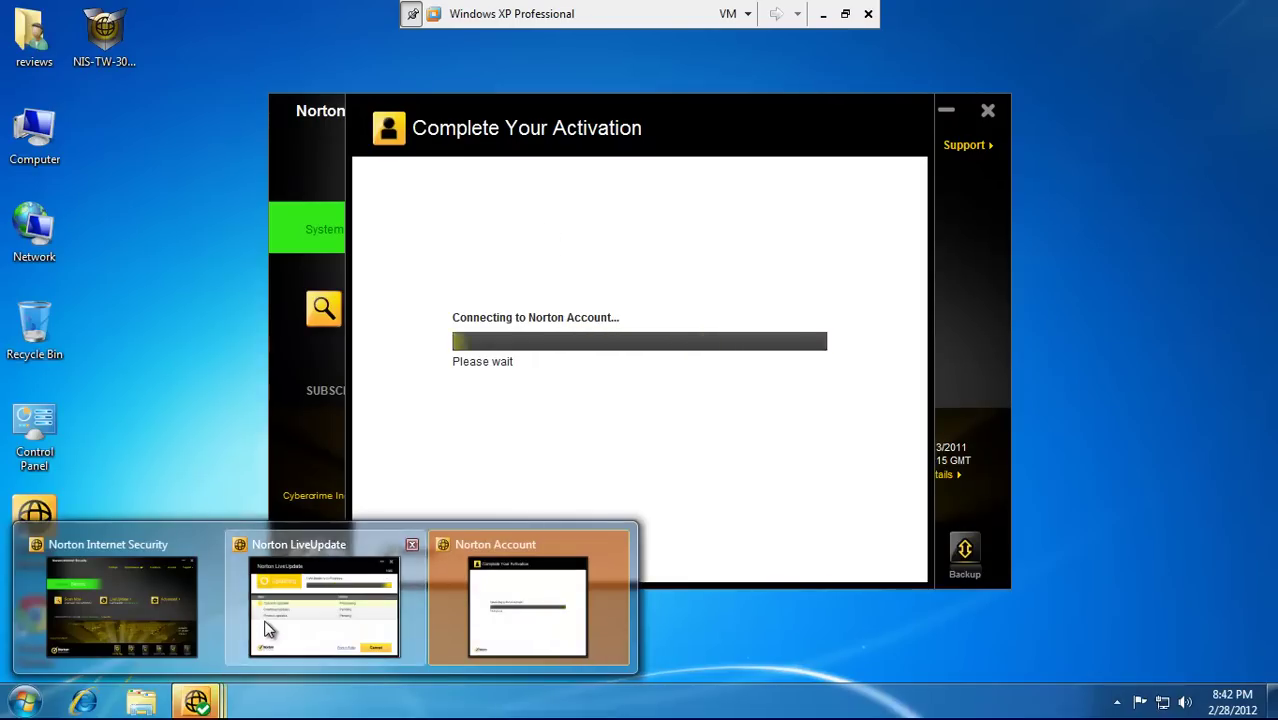
{"action": "left_click", "coordinate": [290, 610]}
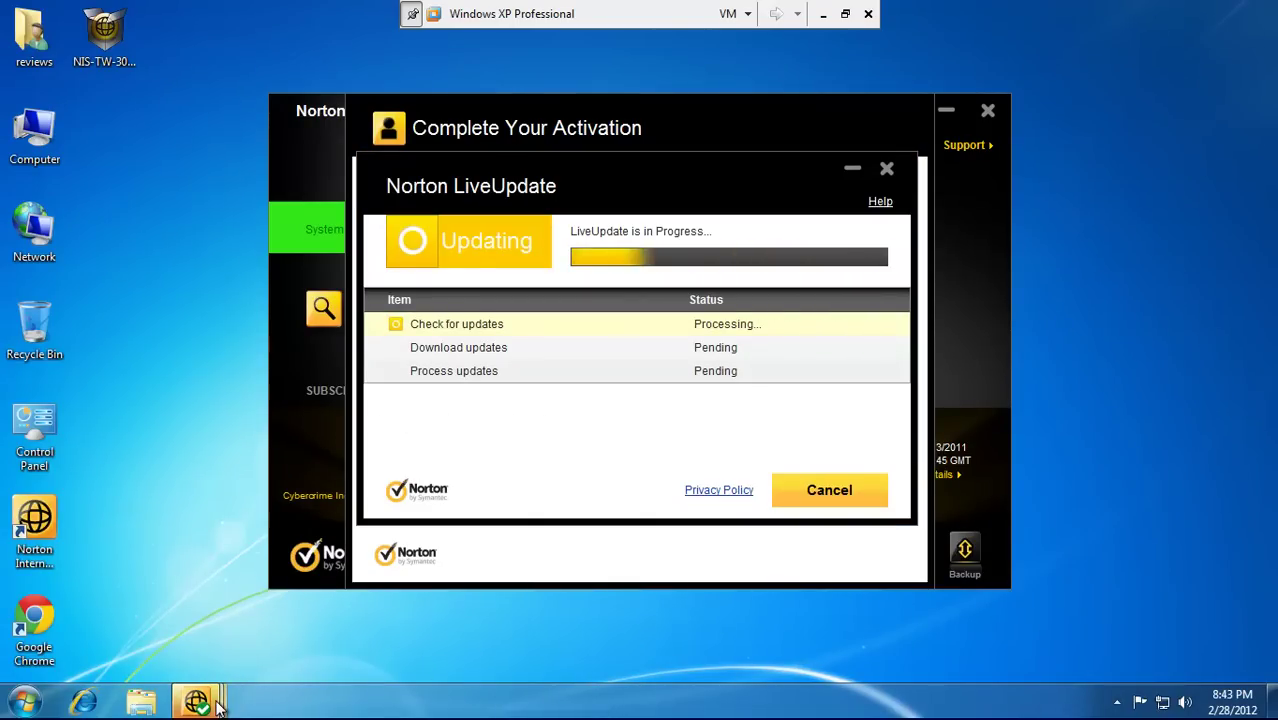
{"action": "mouse_move", "coordinate": [221, 705]}
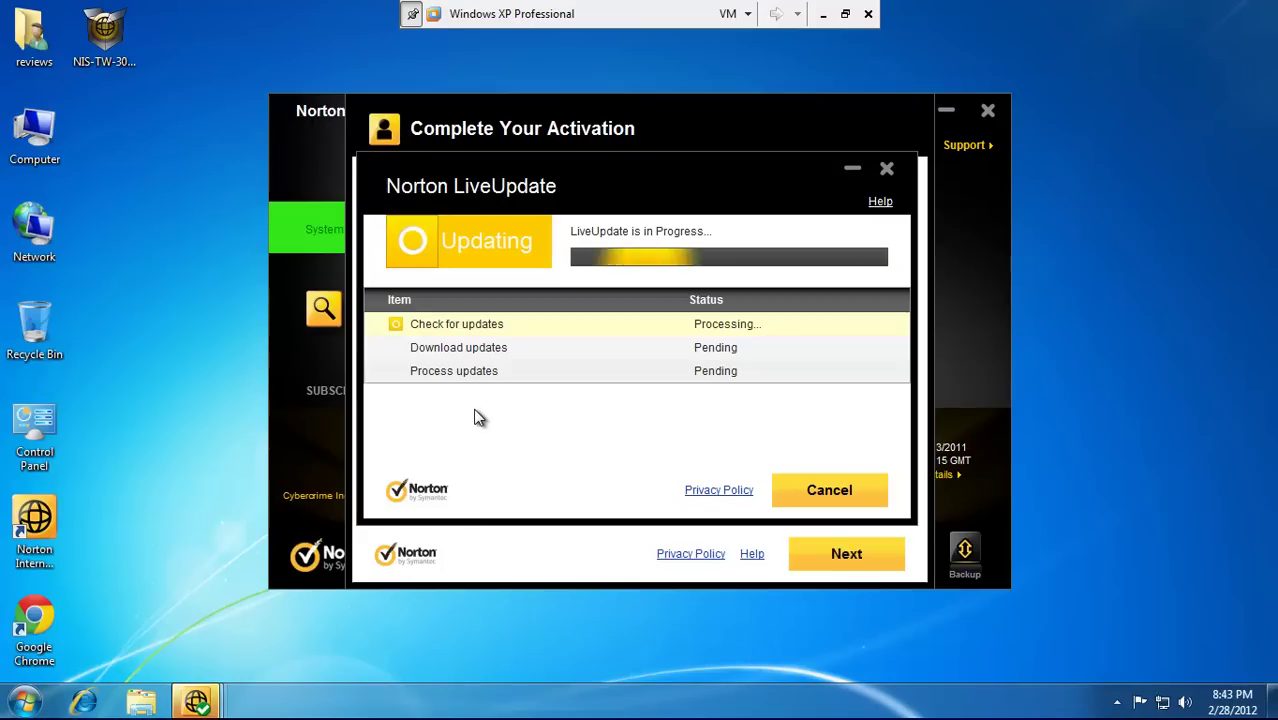
Minimize the virtual machine during the update and pause the screen recorder
{"action": "left_click", "coordinate": [822, 16]}
{"action": "left_click", "coordinate": [258, 701]}
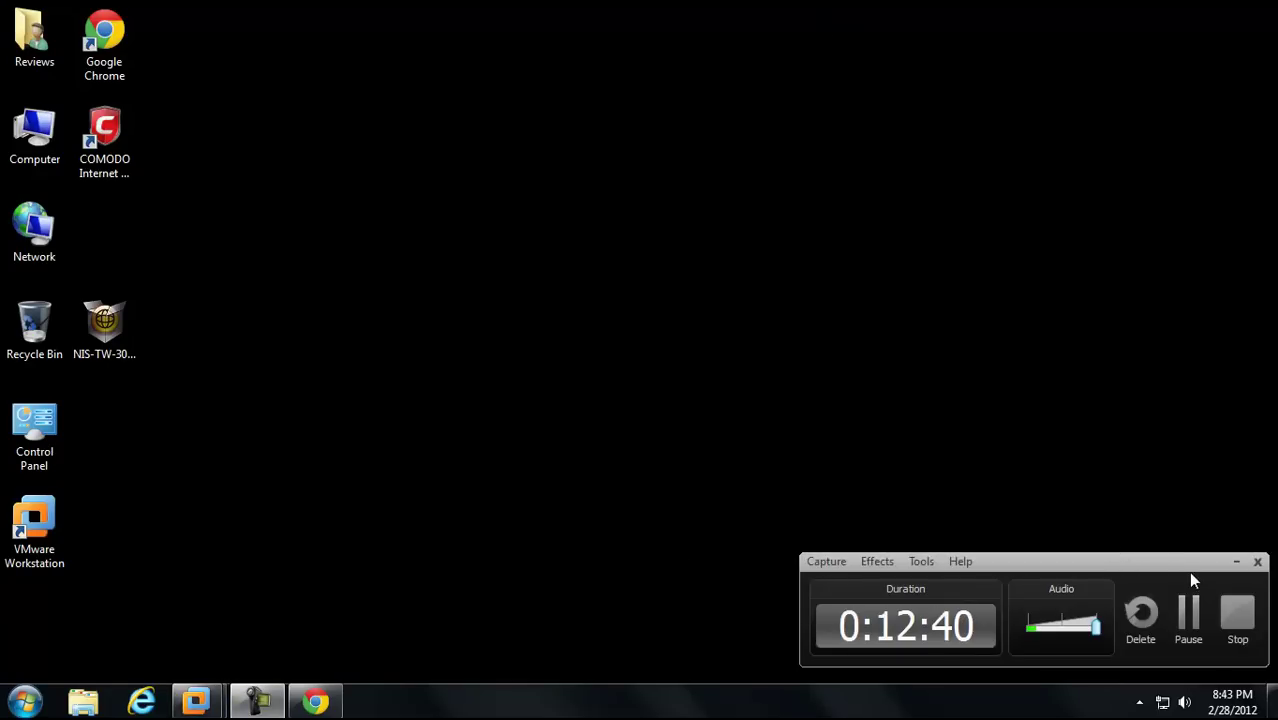
{"action": "left_click", "coordinate": [1189, 618]}
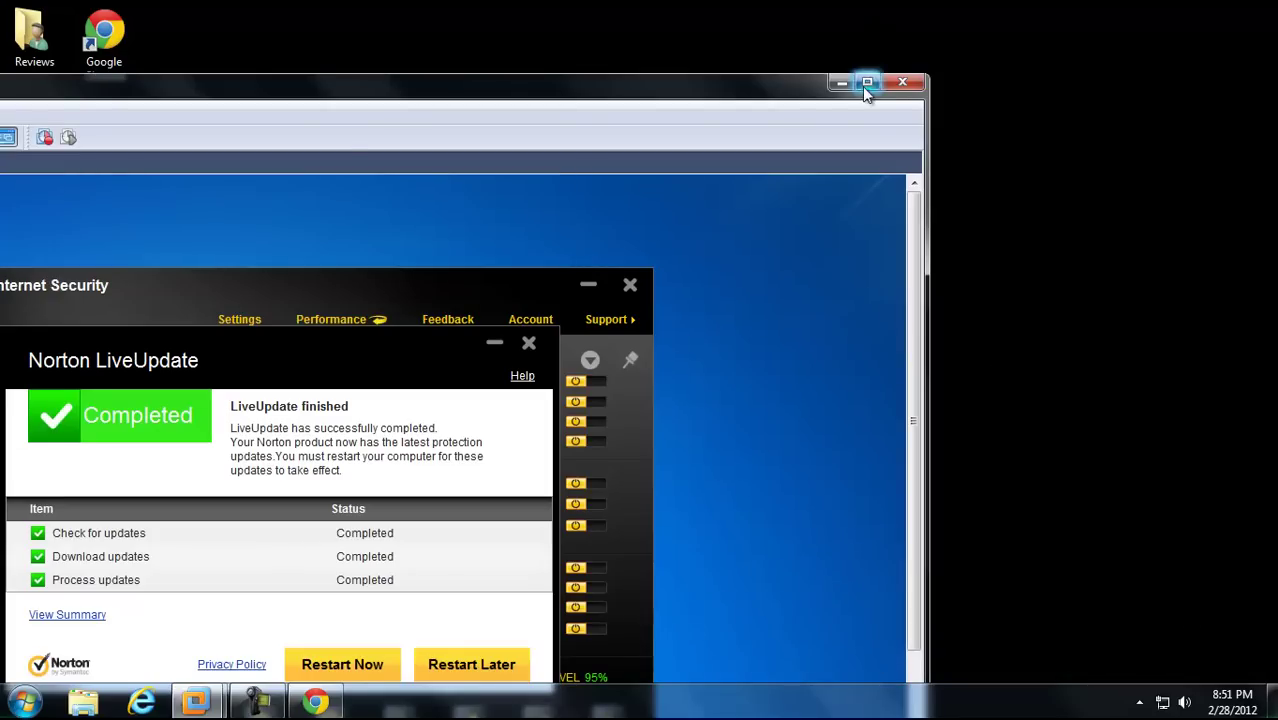
Maximize the virtual machine, switch it to full screen, and restart its Windows immediately from the LiveUpdate window
{"action": "left_click", "coordinate": [866, 83]}
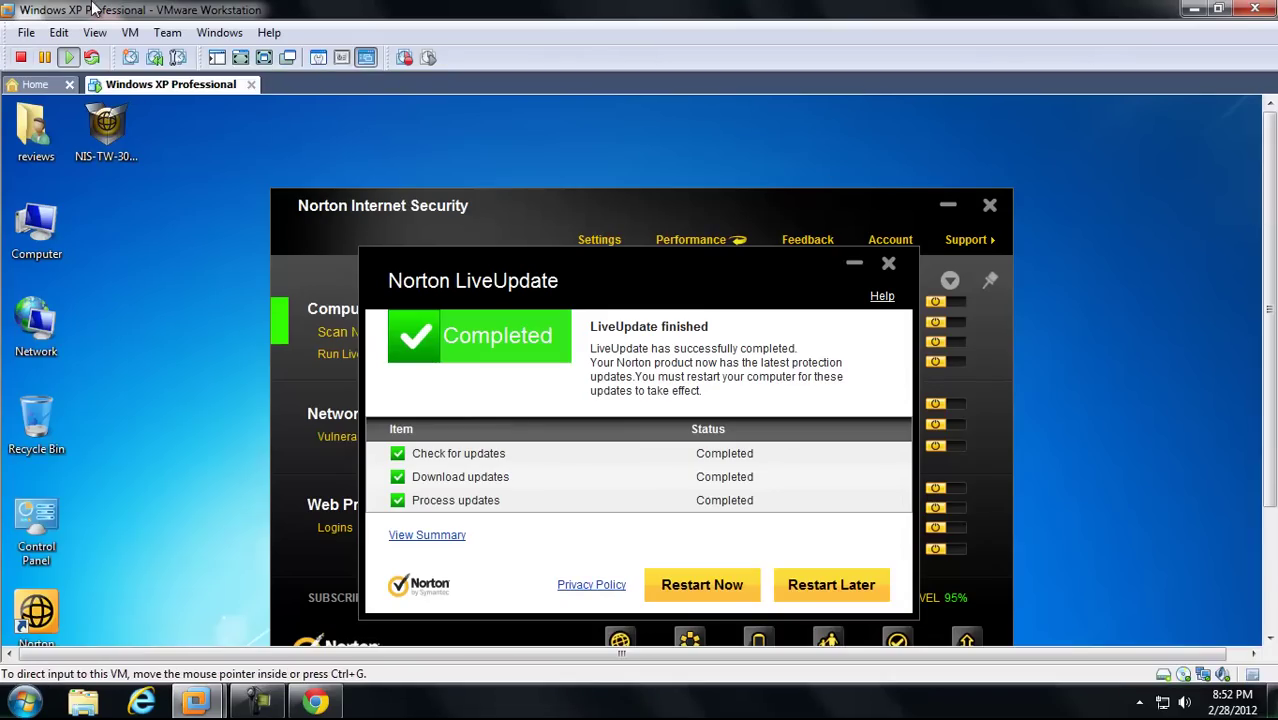
{"action": "left_click", "coordinate": [264, 57]}
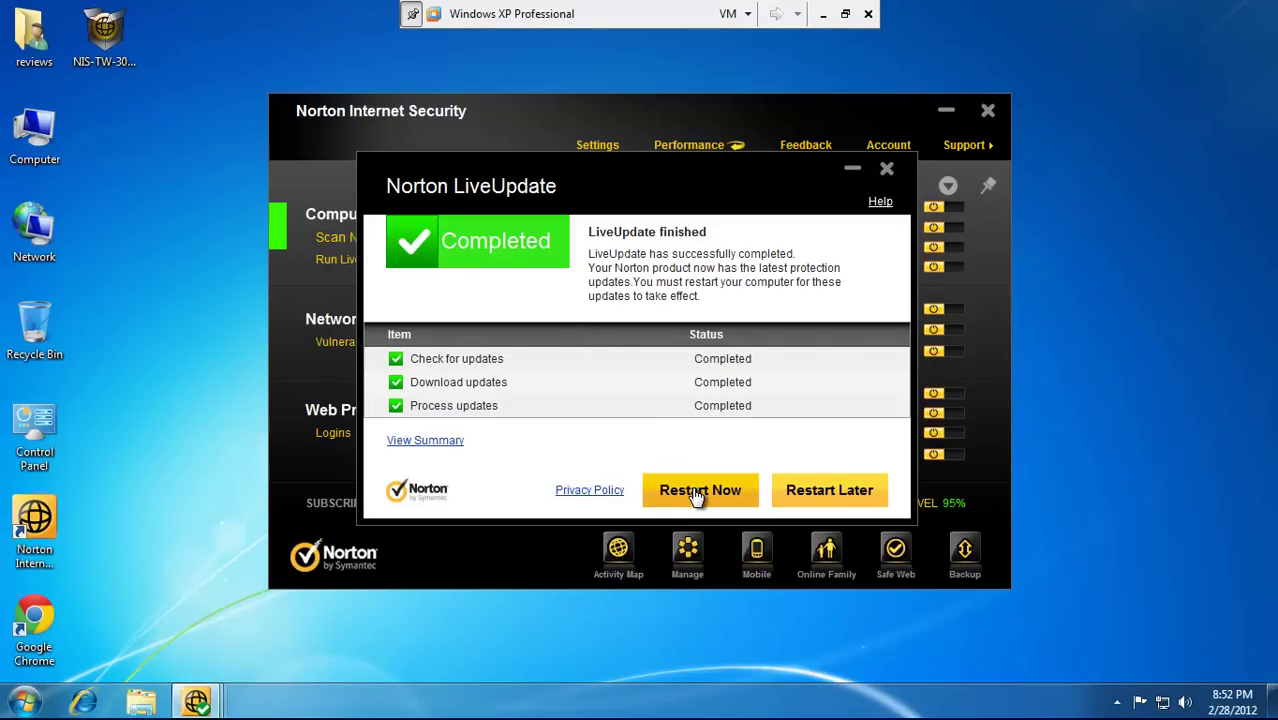
{"action": "left_click", "coordinate": [697, 497]}
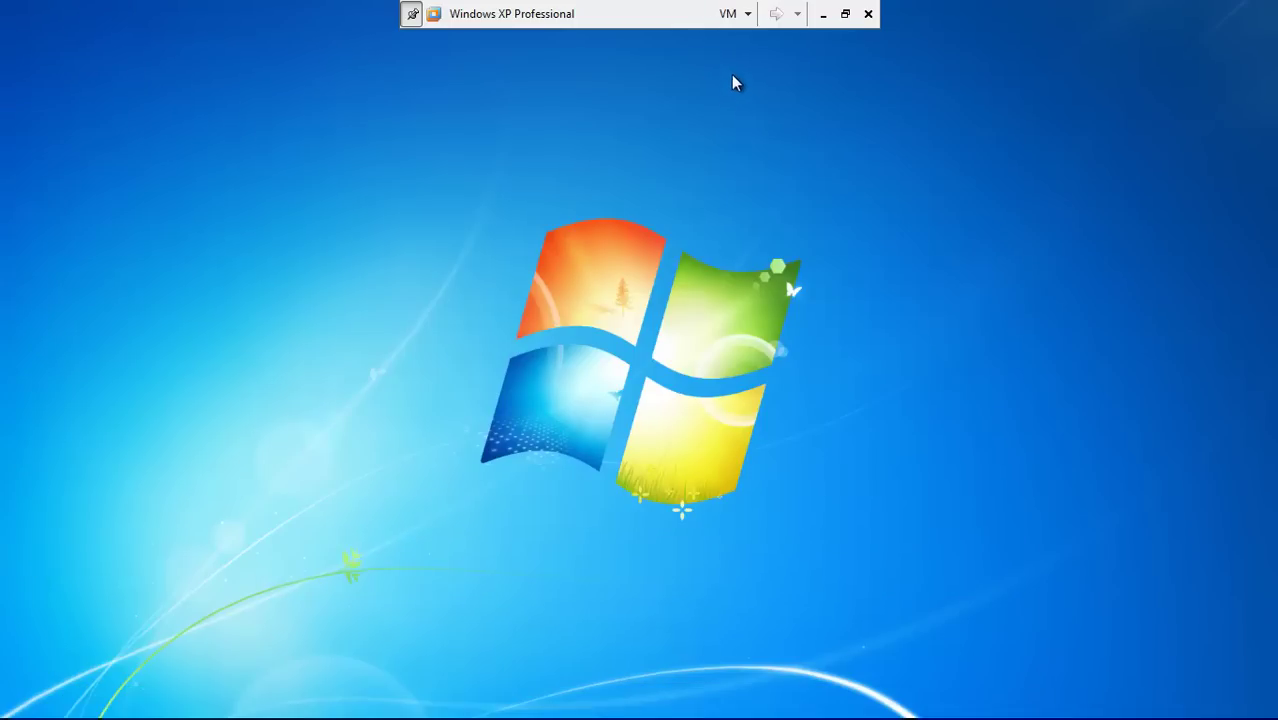
Minimize the restarting virtual machine and pause the screen recorder
{"action": "left_click", "coordinate": [822, 14]}
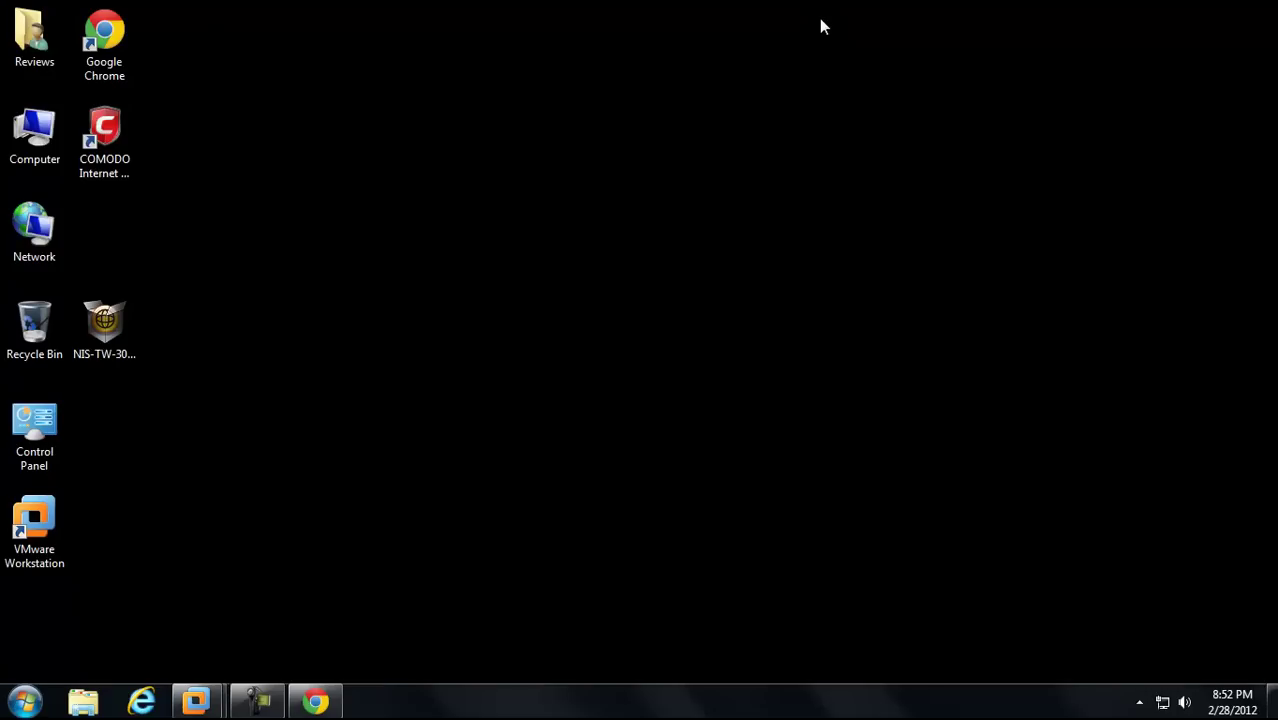
{"action": "left_click", "coordinate": [258, 700]}
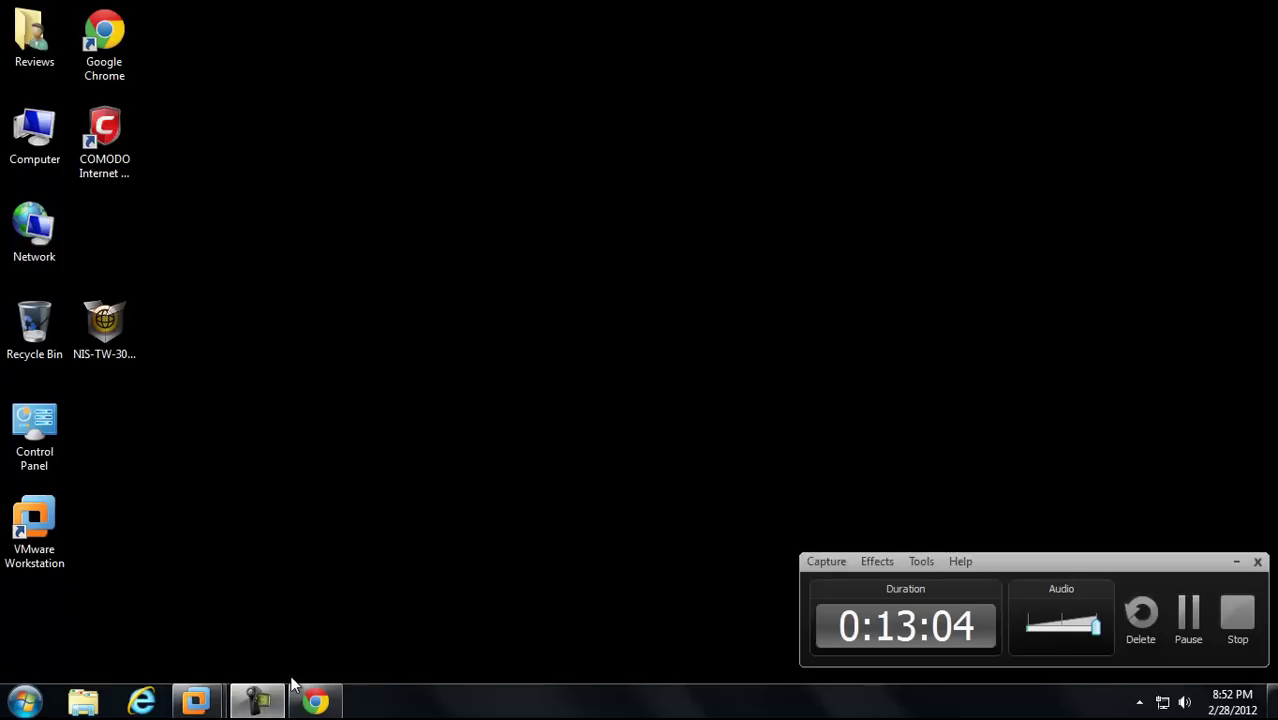
{"action": "left_click", "coordinate": [1188, 615]}
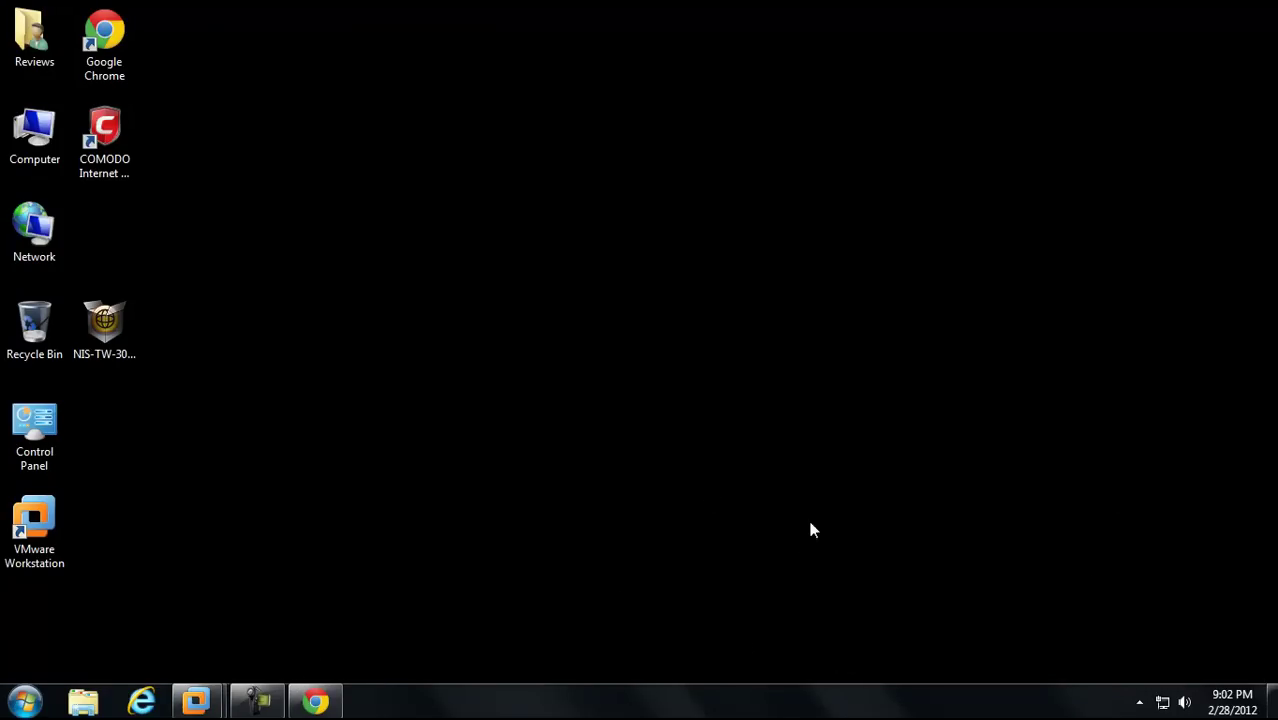
Switch back to the Windows XP Professional virtual machine and restart it again from the second LiveUpdate's window
{"action": "mouse_move", "coordinate": [196, 700]}
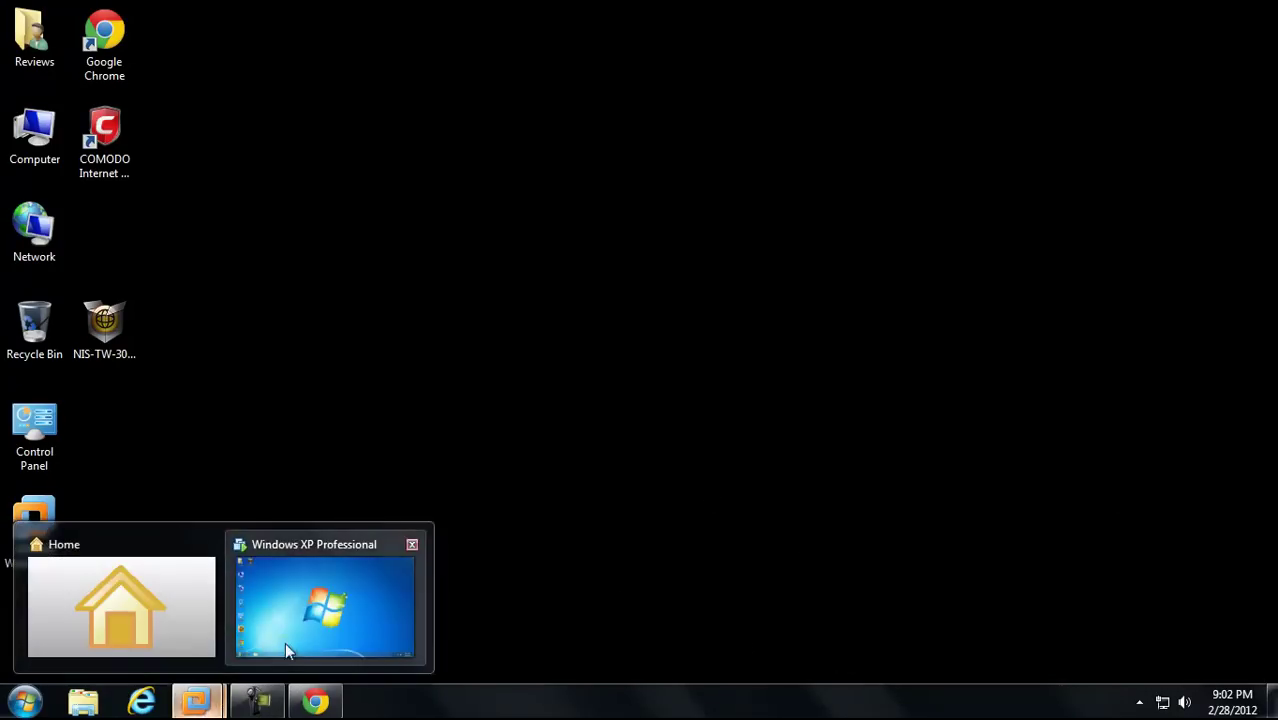
{"action": "left_click", "coordinate": [285, 645]}
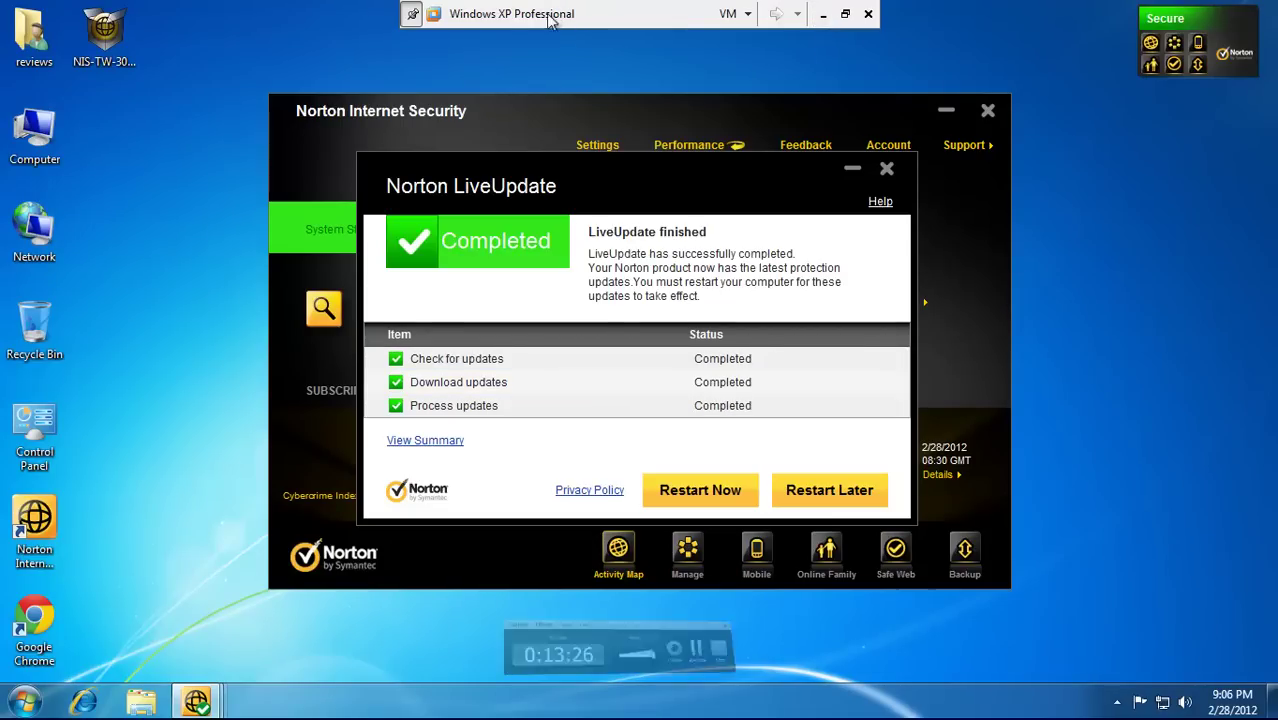
{"action": "left_click", "coordinate": [685, 494]}
{"action": "left_click", "coordinate": [688, 492]}
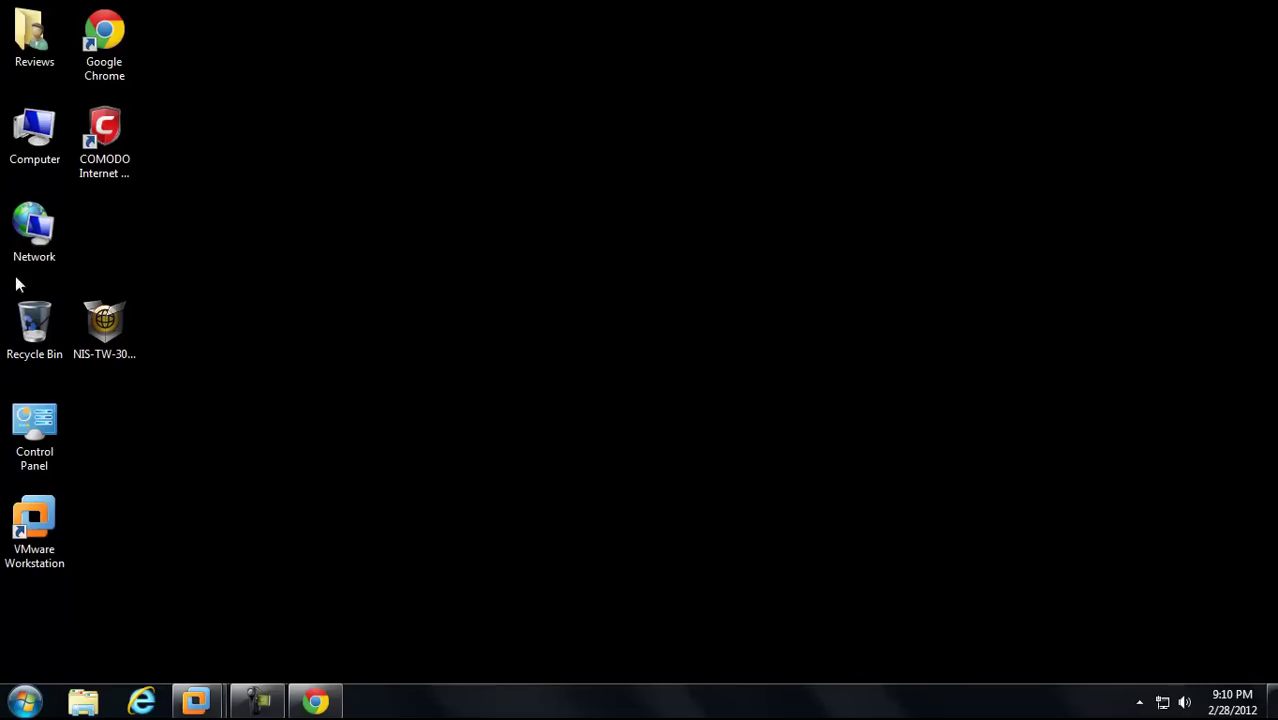
Bring back the restarted virtual machine, run LiveUpdate once more from Norton's main window, and restart now to apply the updates
{"action": "mouse_move", "coordinate": [197, 701]}
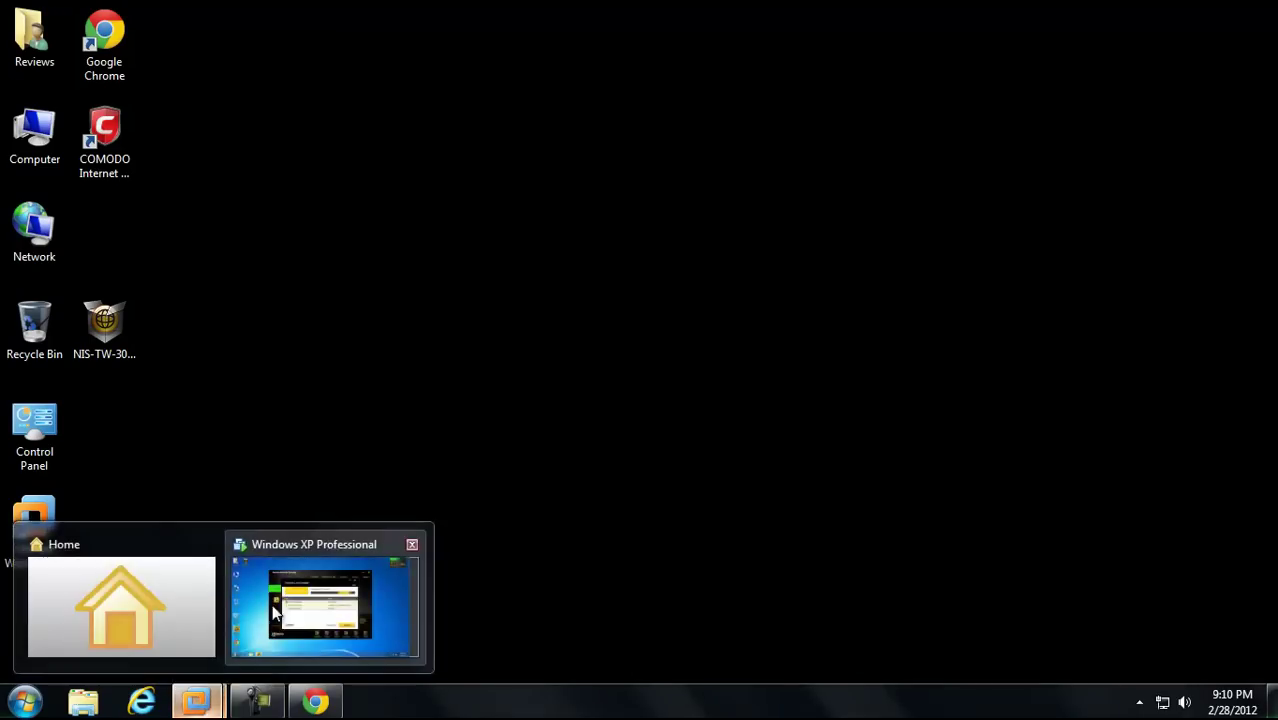
{"action": "left_click", "coordinate": [325, 600]}
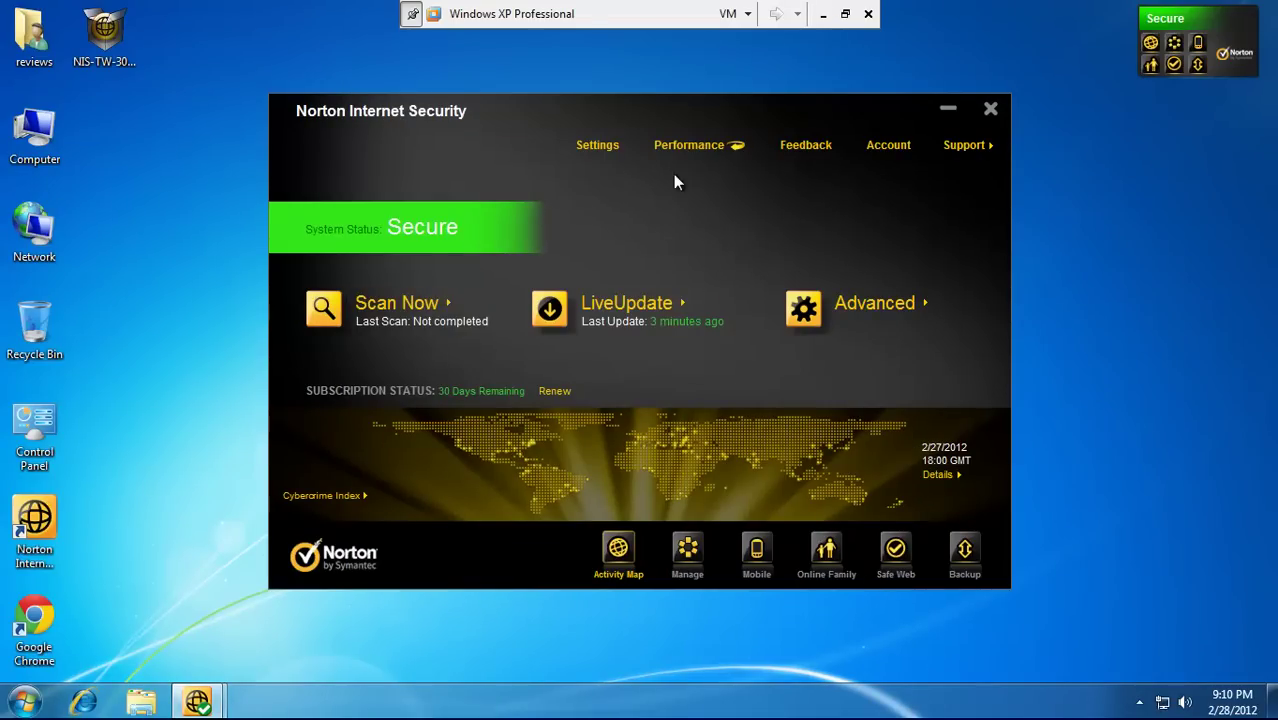
{"action": "left_click", "coordinate": [625, 305]}
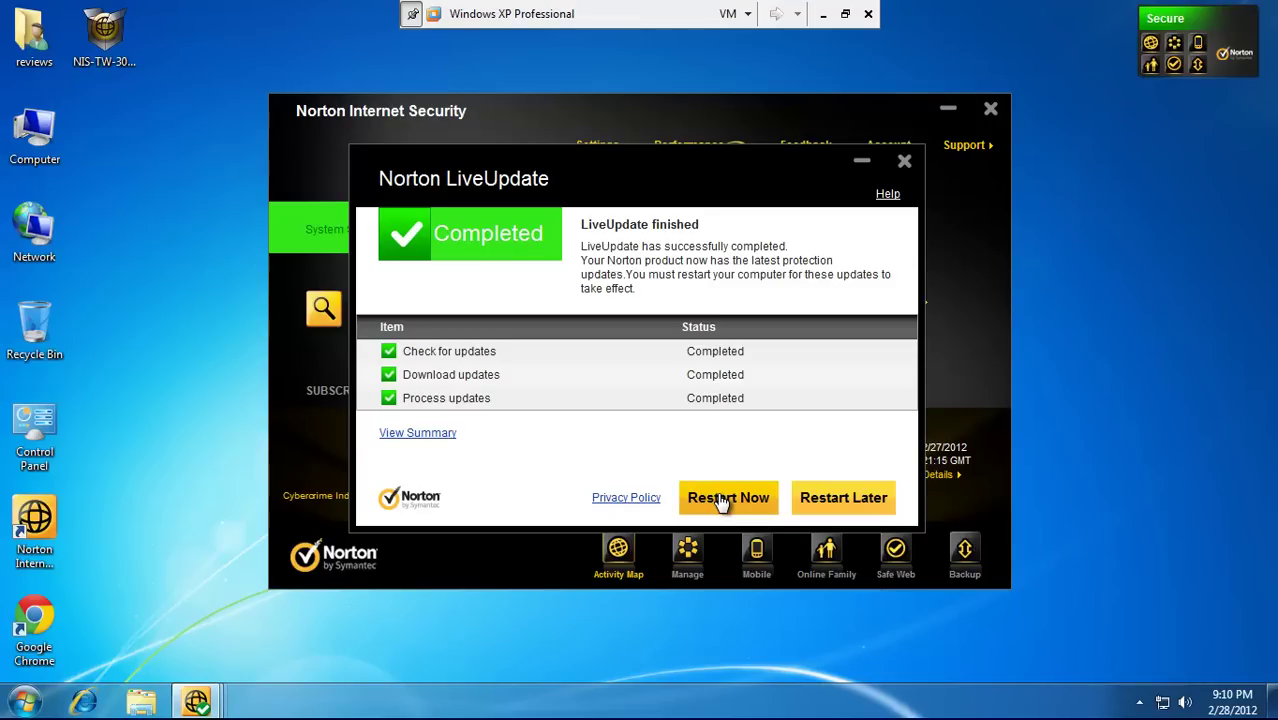
{"action": "left_click", "coordinate": [721, 503]}
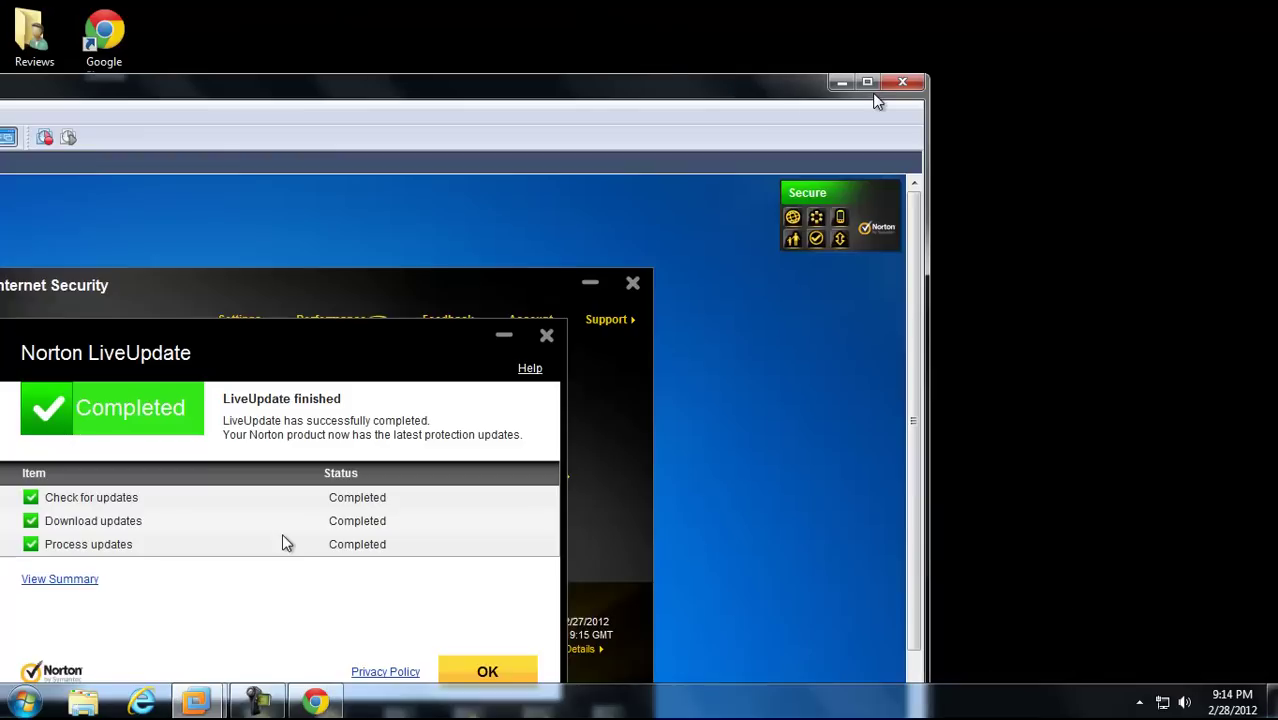
Maximize the virtual machine's window and switch it to full screen
{"action": "left_click", "coordinate": [867, 81]}
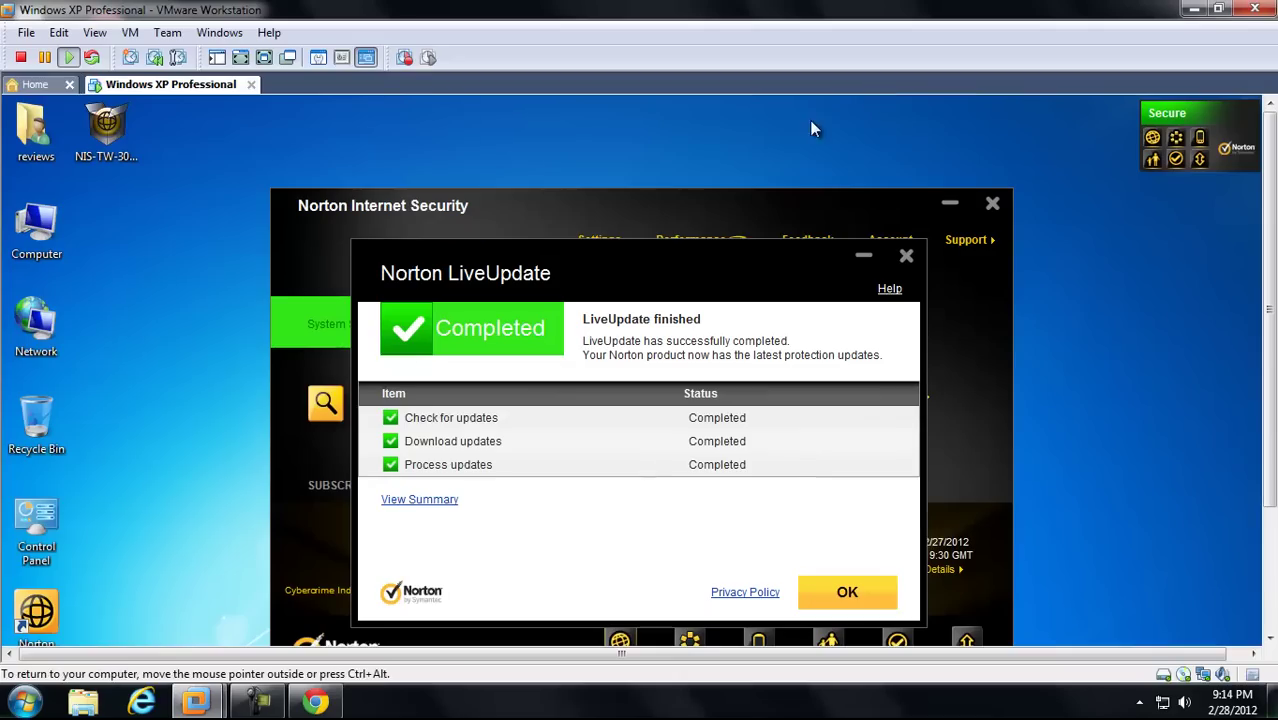
{"action": "left_click", "coordinate": [248, 60]}
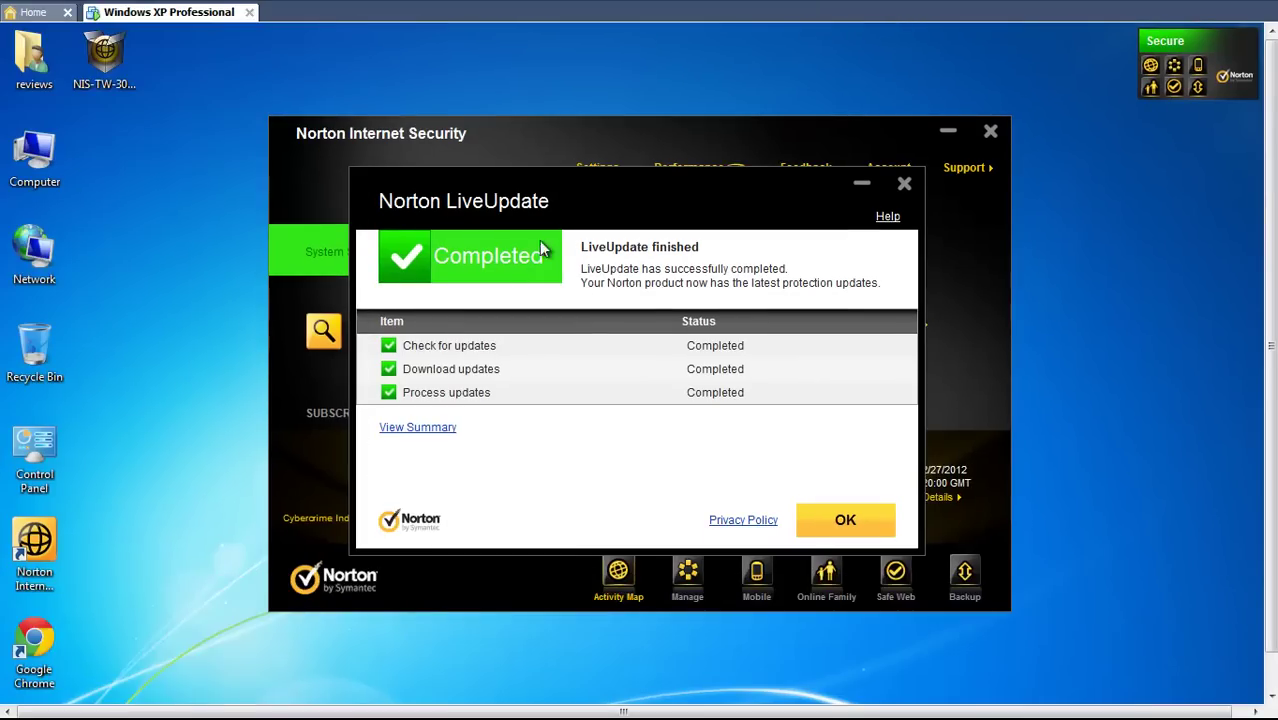
Dismiss the finished LiveUpdate, set Enable Boot Time Protection to Aggressive in Norton's Real Time Protection settings, and apply the change
{"action": "left_click", "coordinate": [860, 528]}
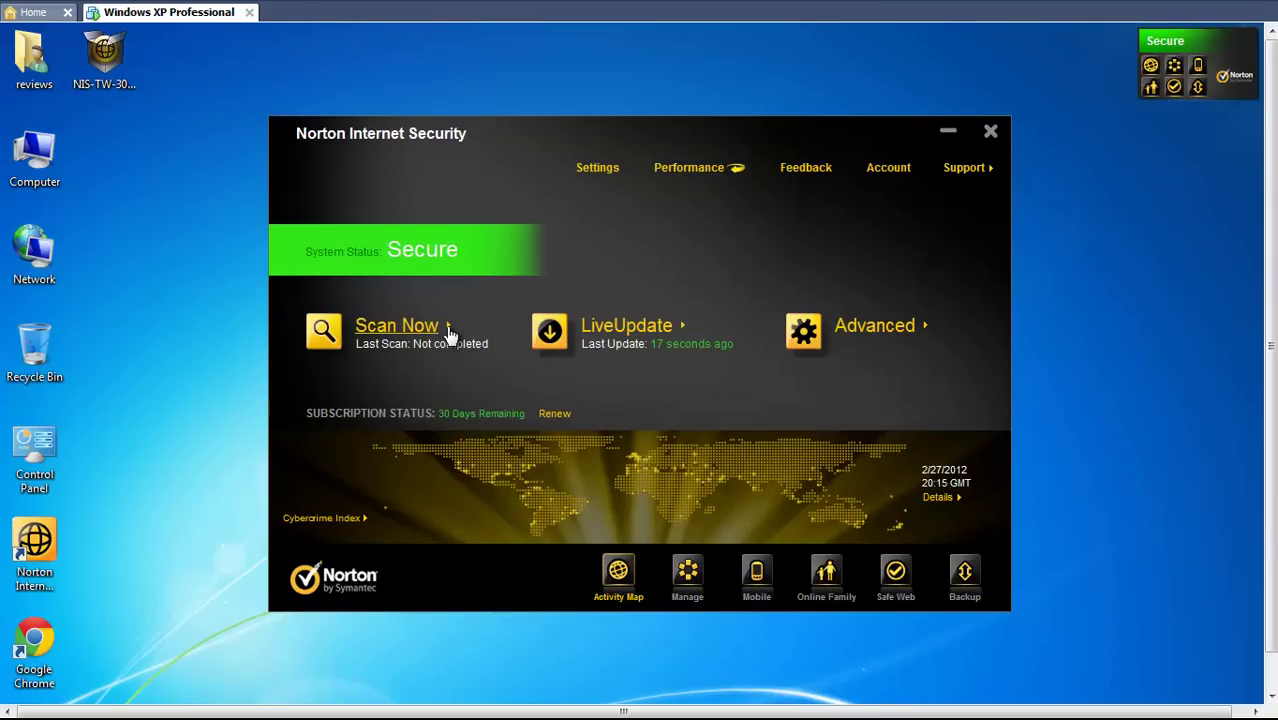
{"action": "left_click", "coordinate": [595, 171]}
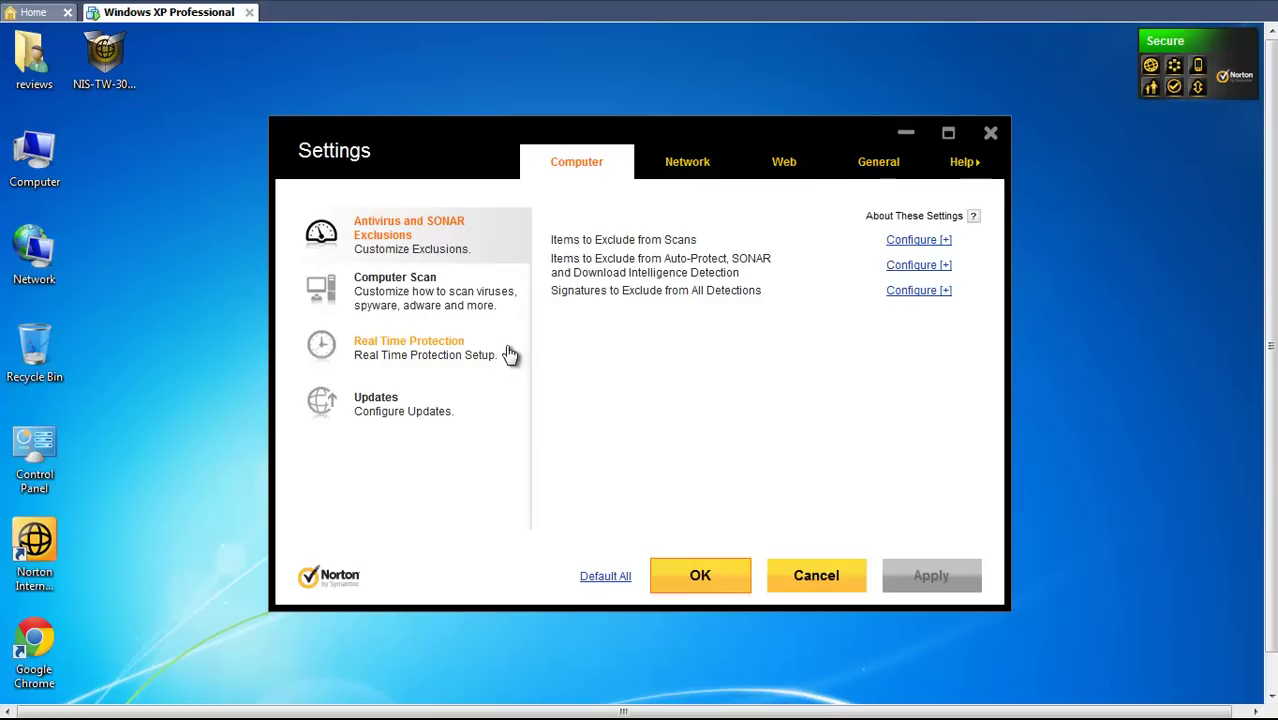
{"action": "left_click", "coordinate": [445, 356]}
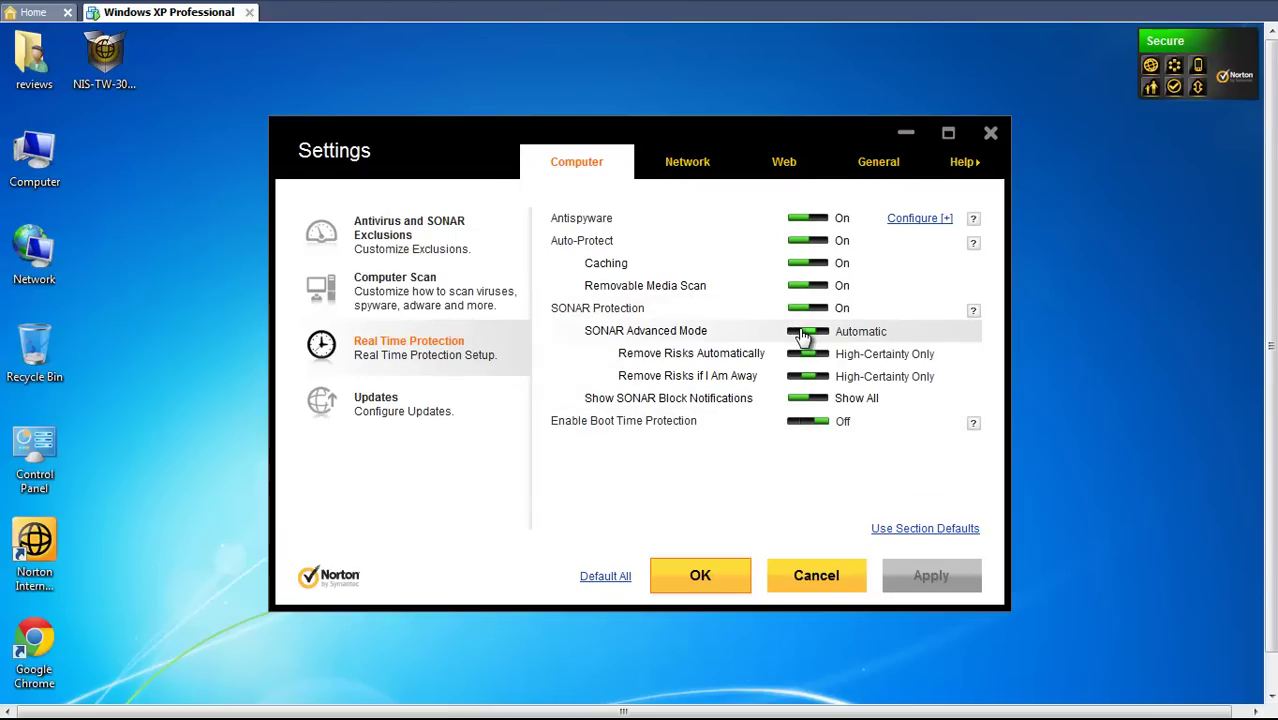
{"action": "left_click", "coordinate": [809, 431]}
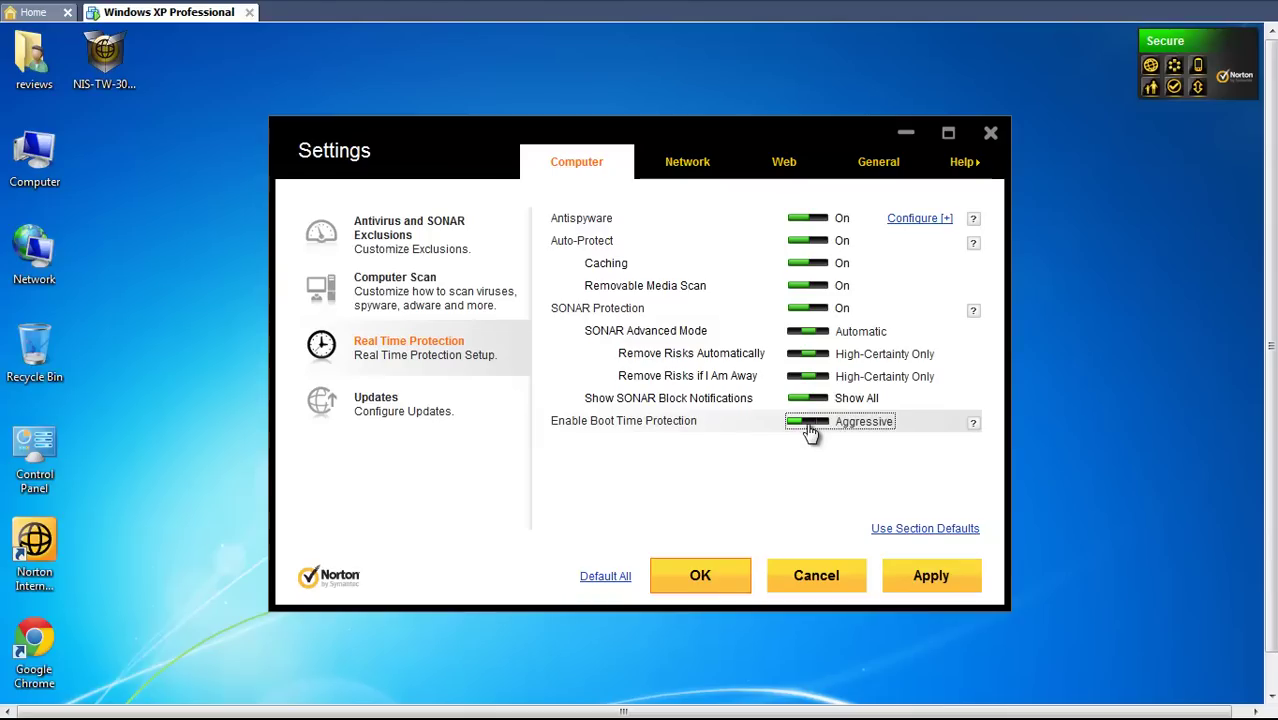
{"action": "left_click", "coordinate": [968, 568]}
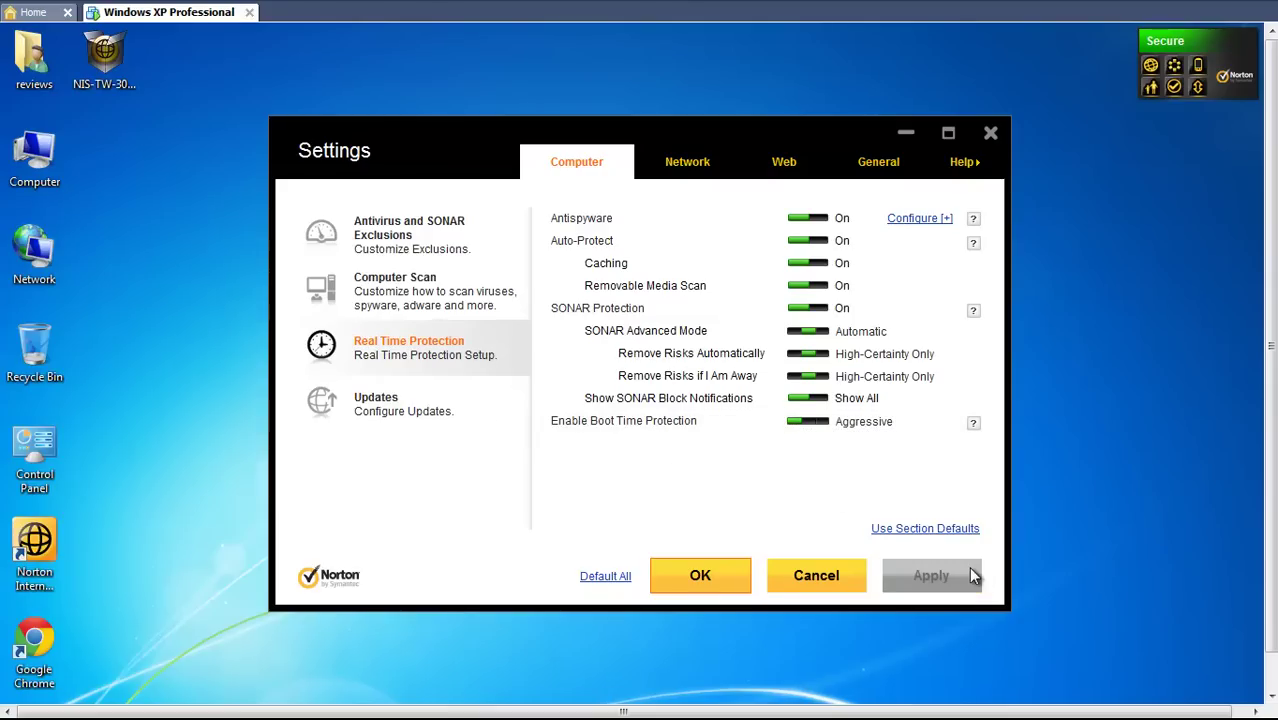
{"action": "left_click", "coordinate": [700, 580]}
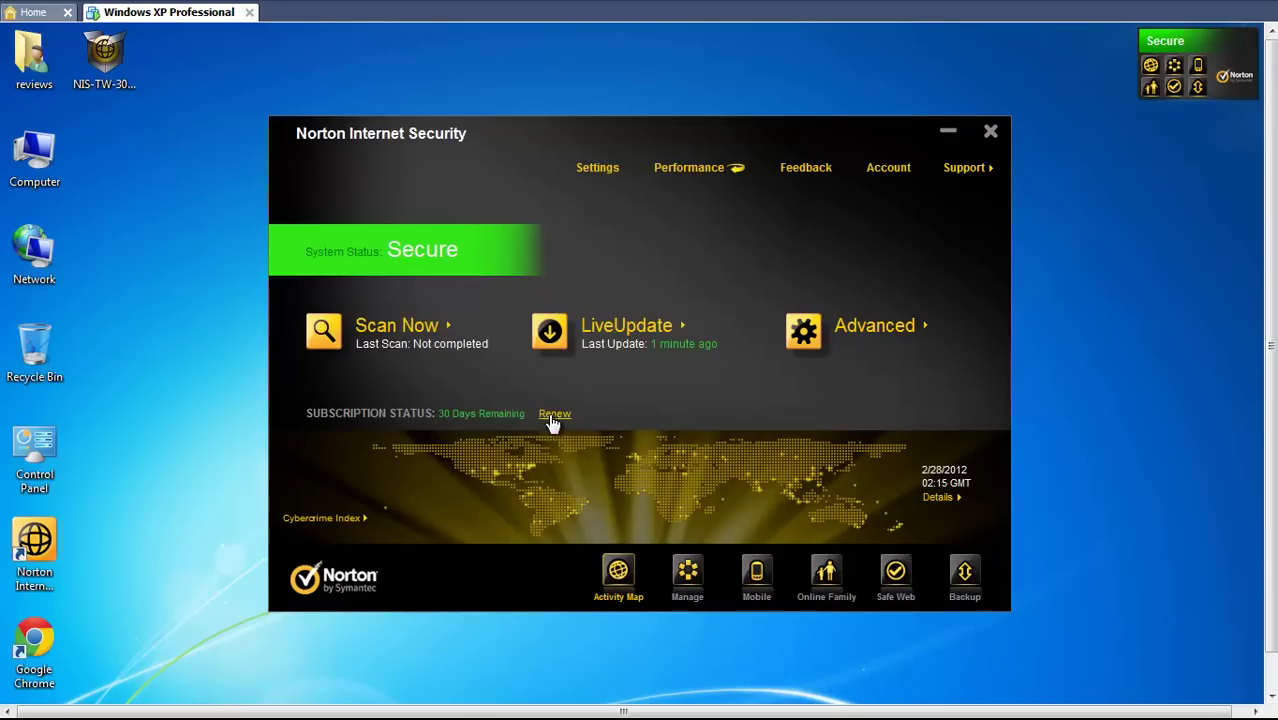
Run a Full System Scan, apply the recommended fixes to all detected threats, and finish by closing Norton's main window
{"action": "left_click", "coordinate": [452, 328]}
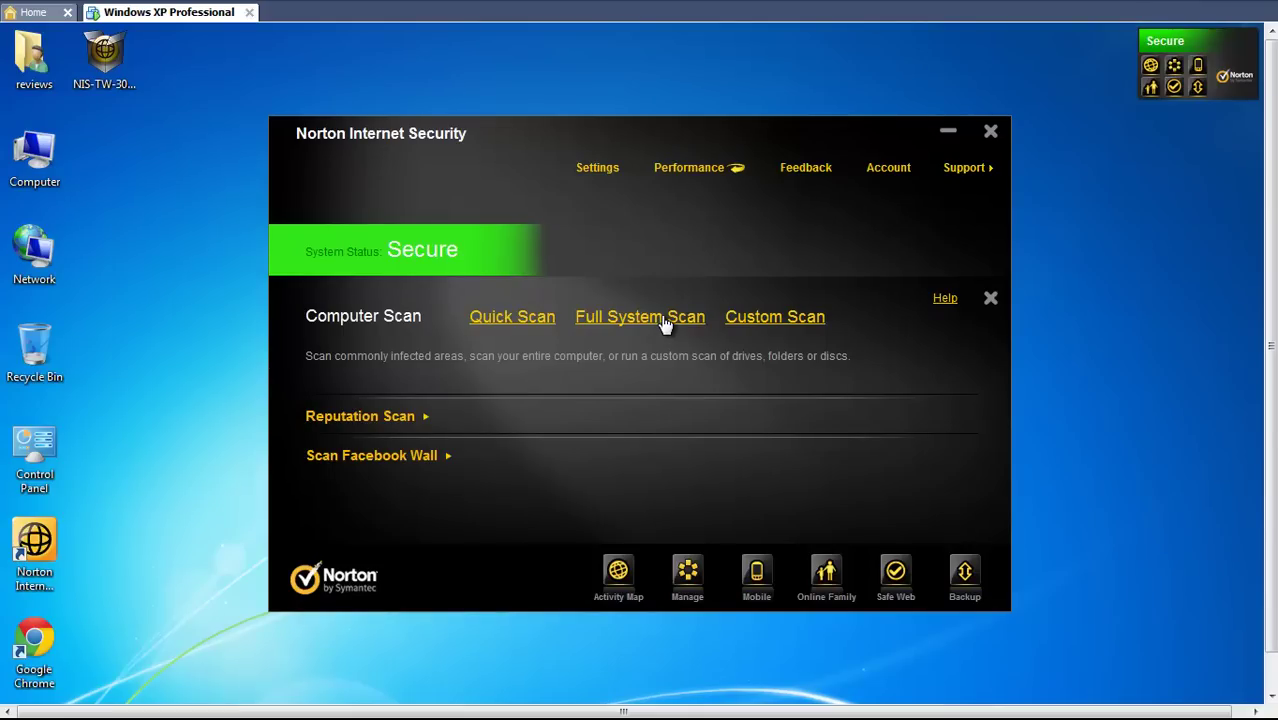
{"action": "left_click", "coordinate": [660, 318]}
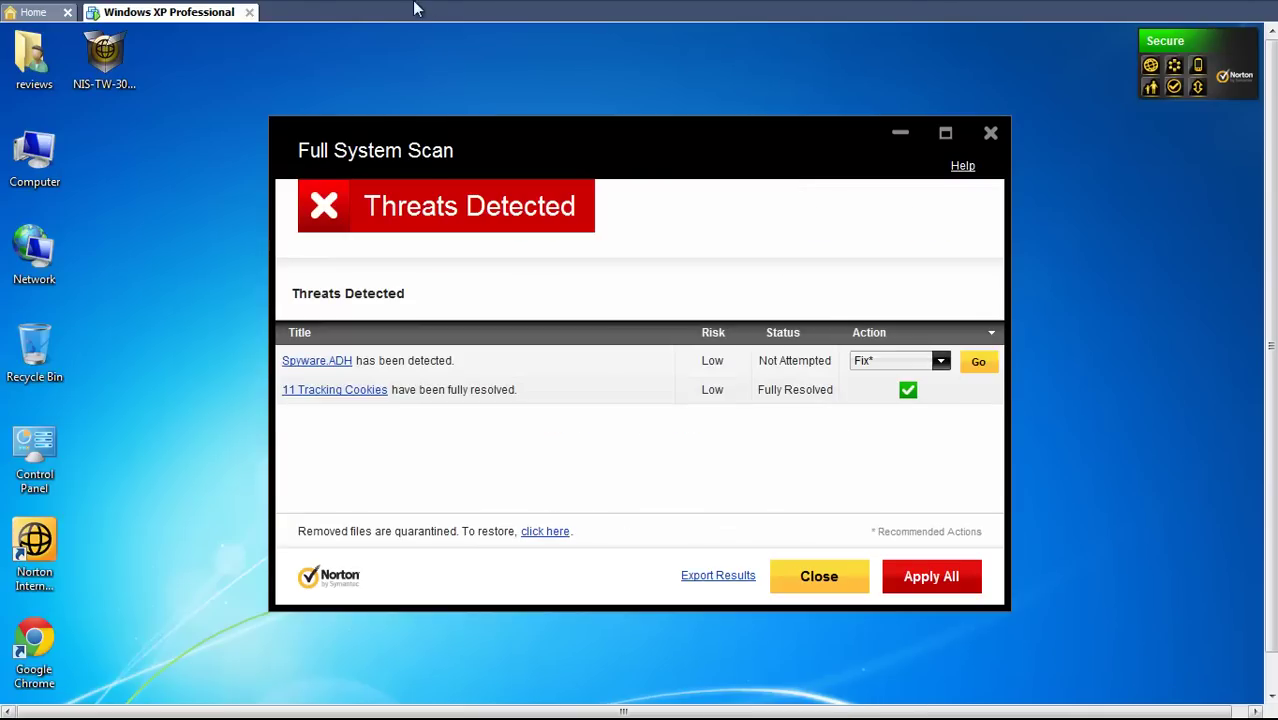
{"action": "mouse_move", "coordinate": [405, 8]}
{"action": "left_click", "coordinate": [918, 582]}
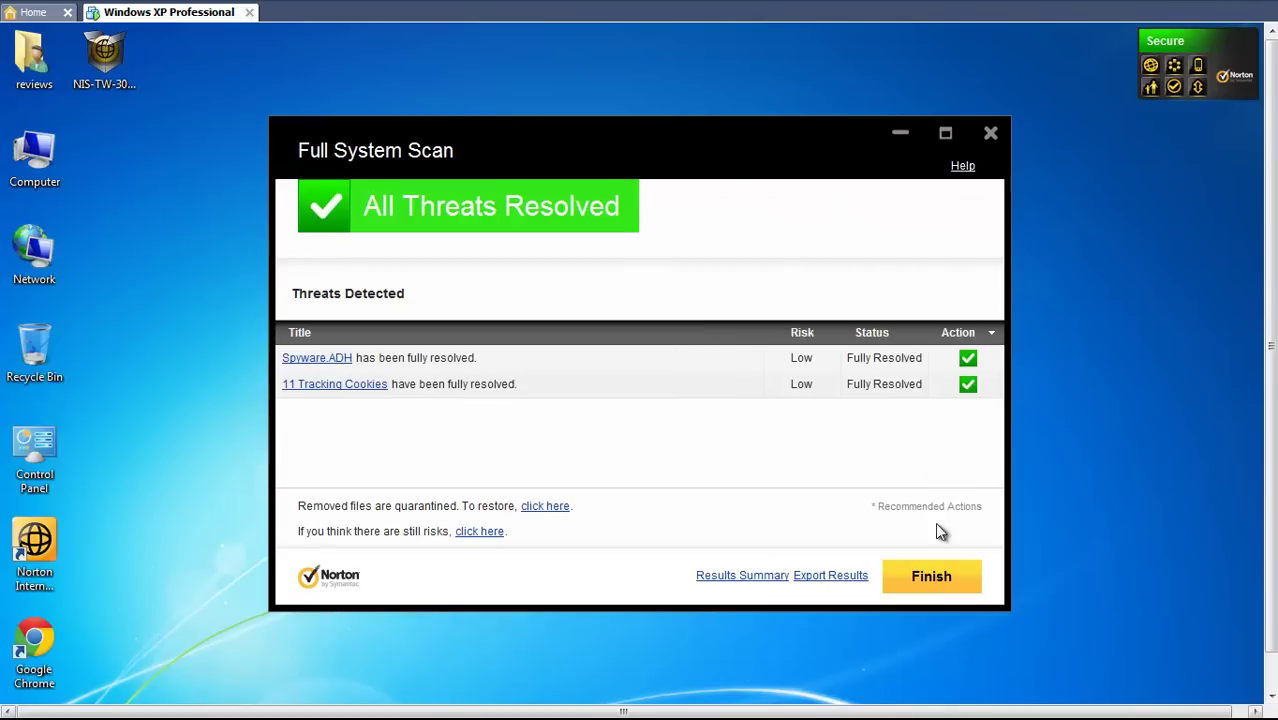
{"action": "left_click", "coordinate": [930, 580]}
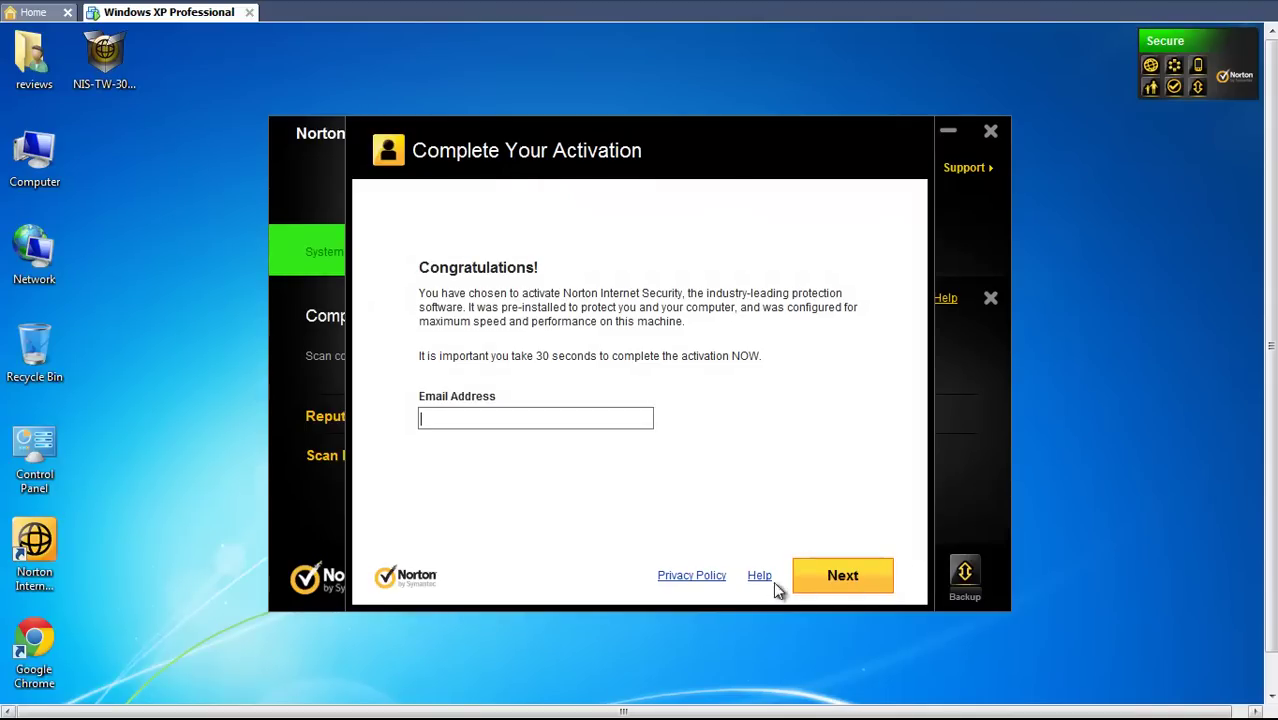
{"action": "left_click", "coordinate": [988, 132]}
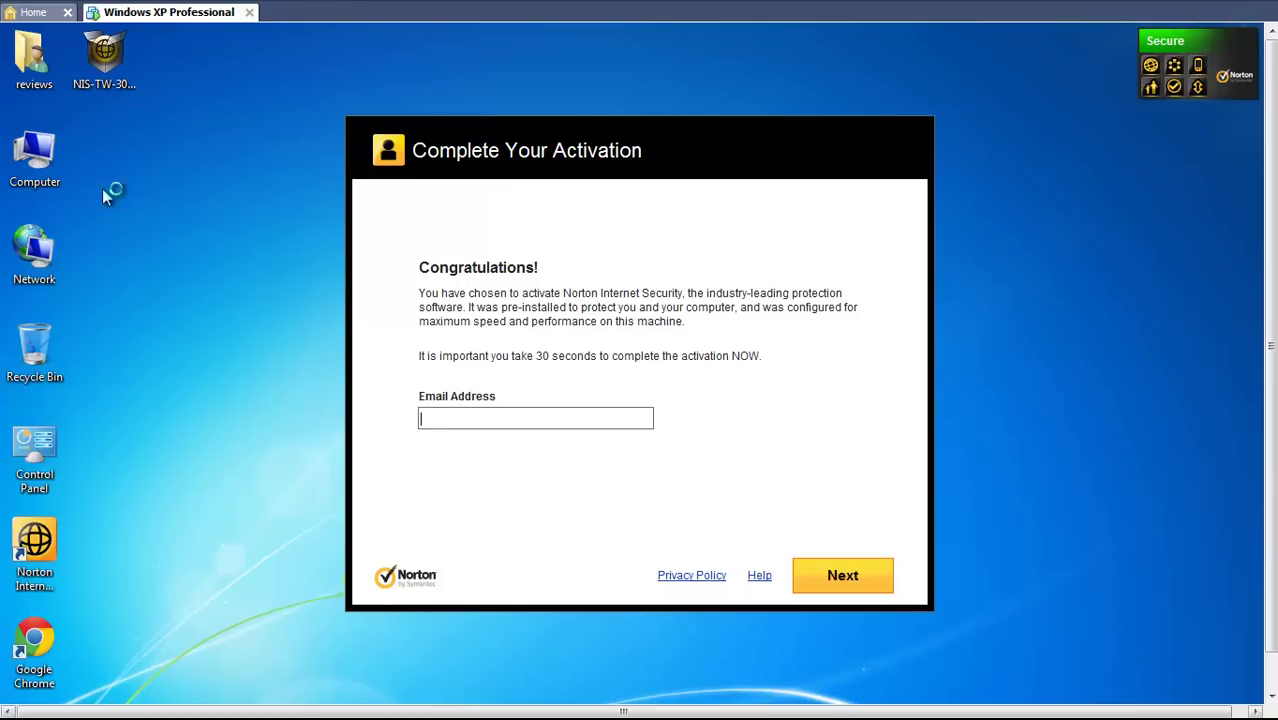
Open Internet Explorer on the virtual machine and search Google for "free antivirus"
{"action": "double_click", "coordinate": [30, 635]}
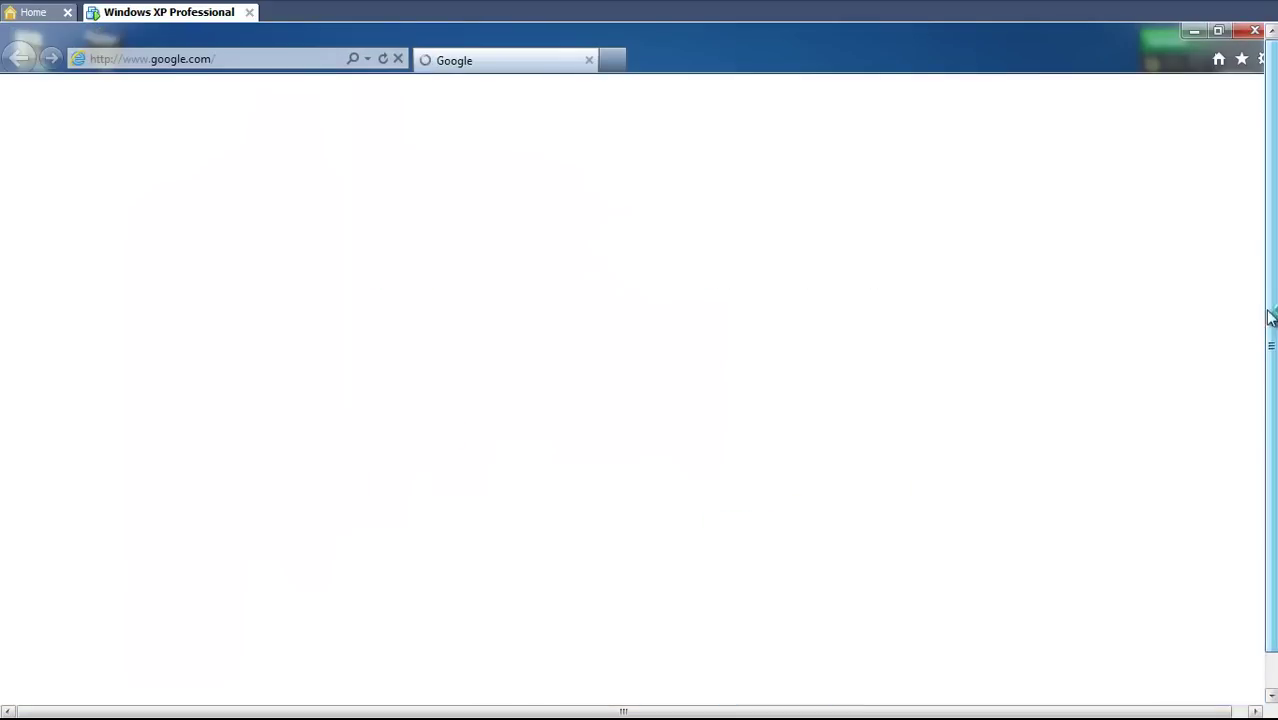
{"action": "left_click", "coordinate": [1256, 36]}
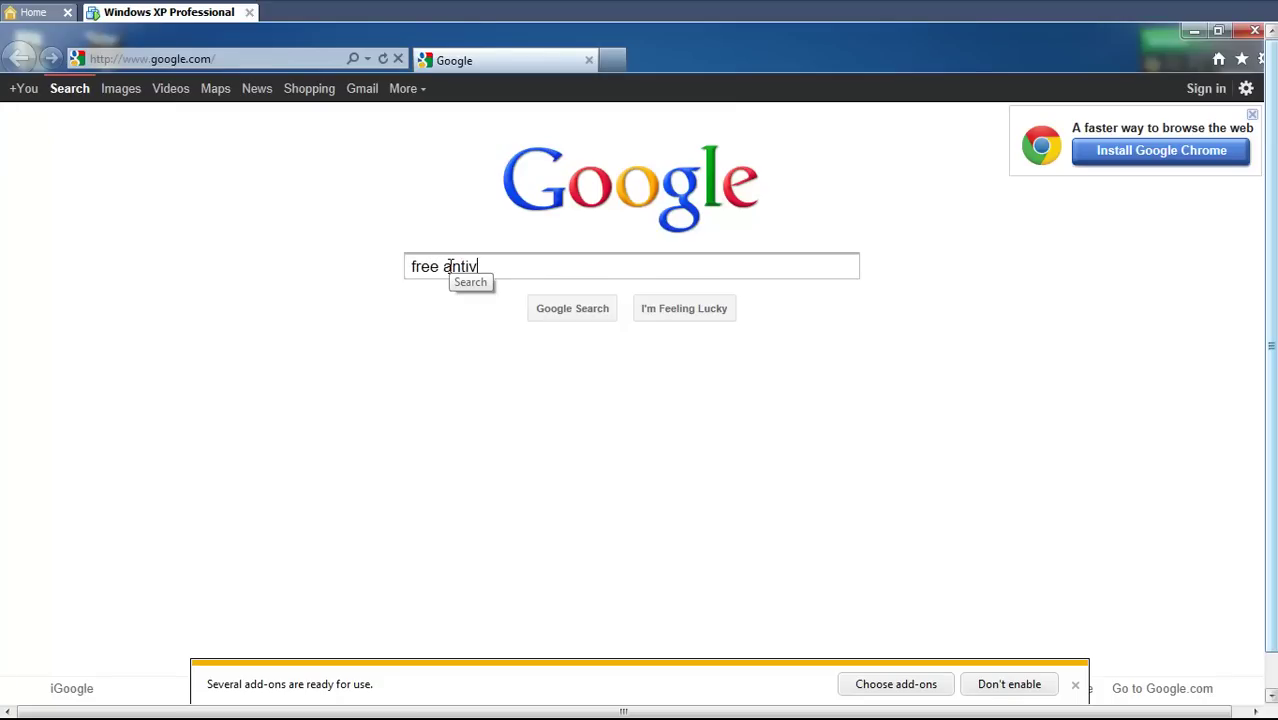
{"action": "key", "text": "Return"}
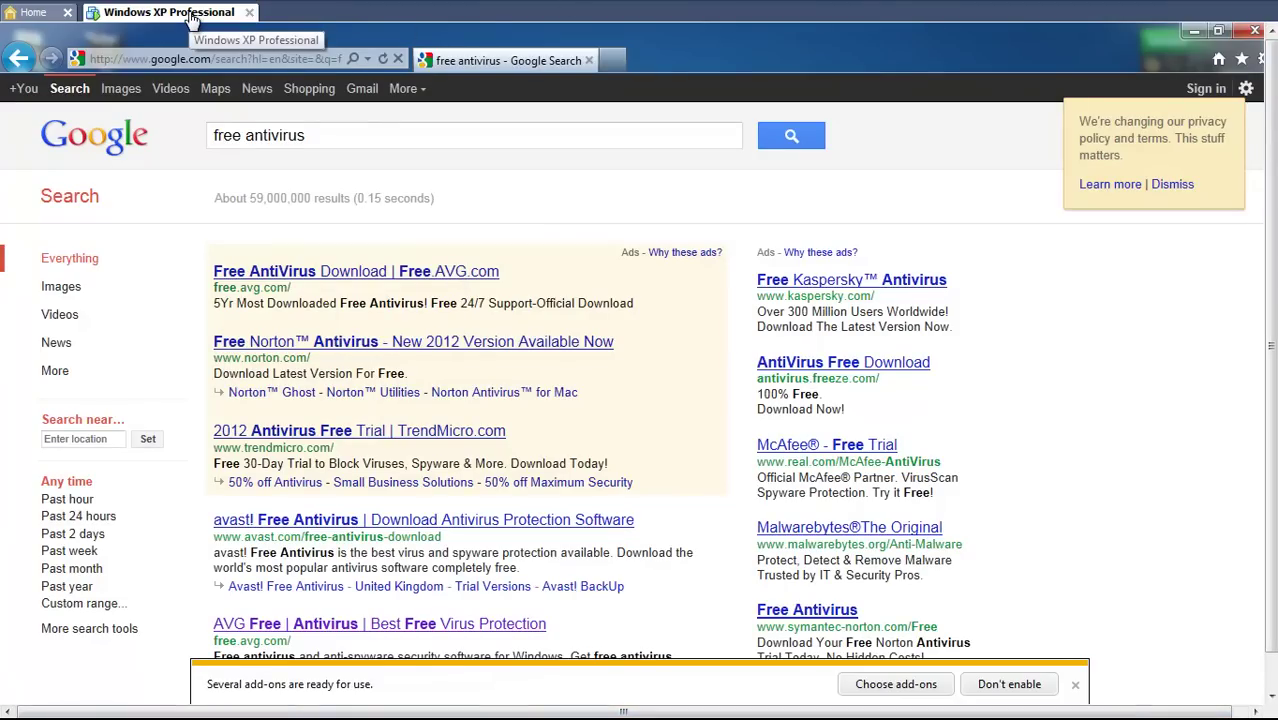
Open one of the unsponsored antivirus results to check for browser redirects, and close the browser
{"action": "scroll", "coordinate": [944, 450], "scroll_direction": "down", "scroll_amount": 4}
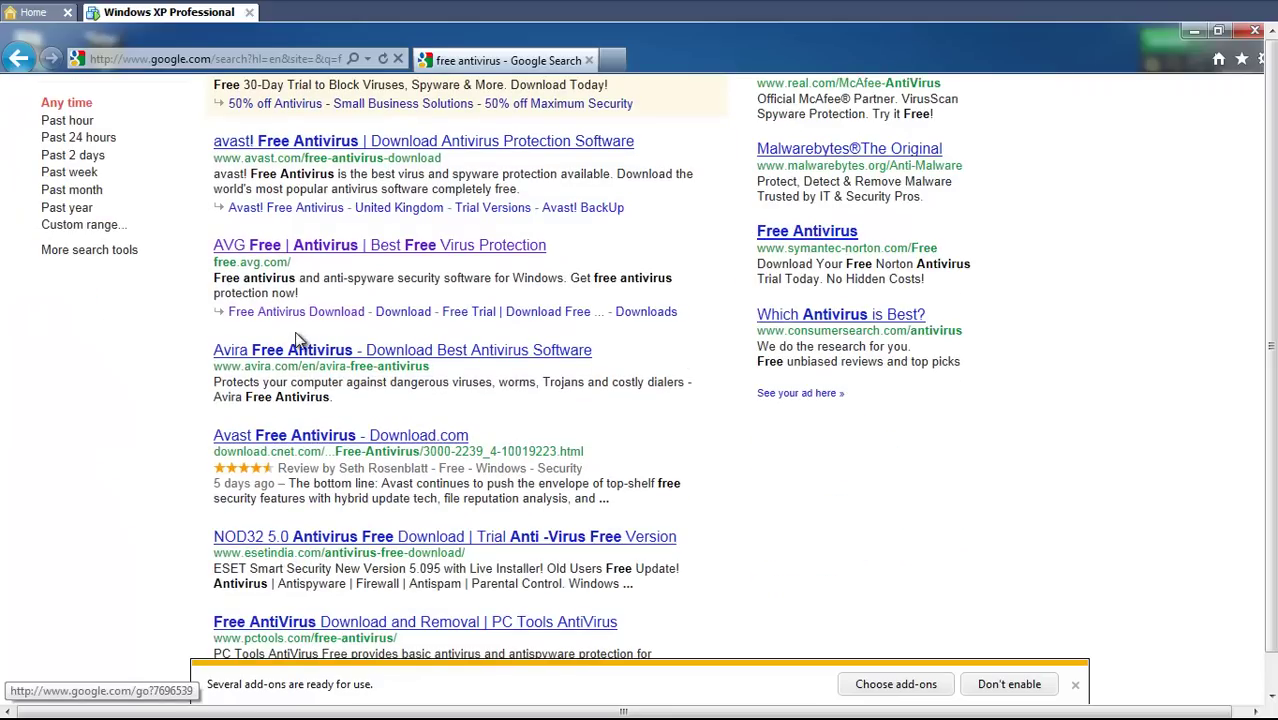
{"action": "scroll", "coordinate": [295, 340], "scroll_direction": "down", "scroll_amount": 2}
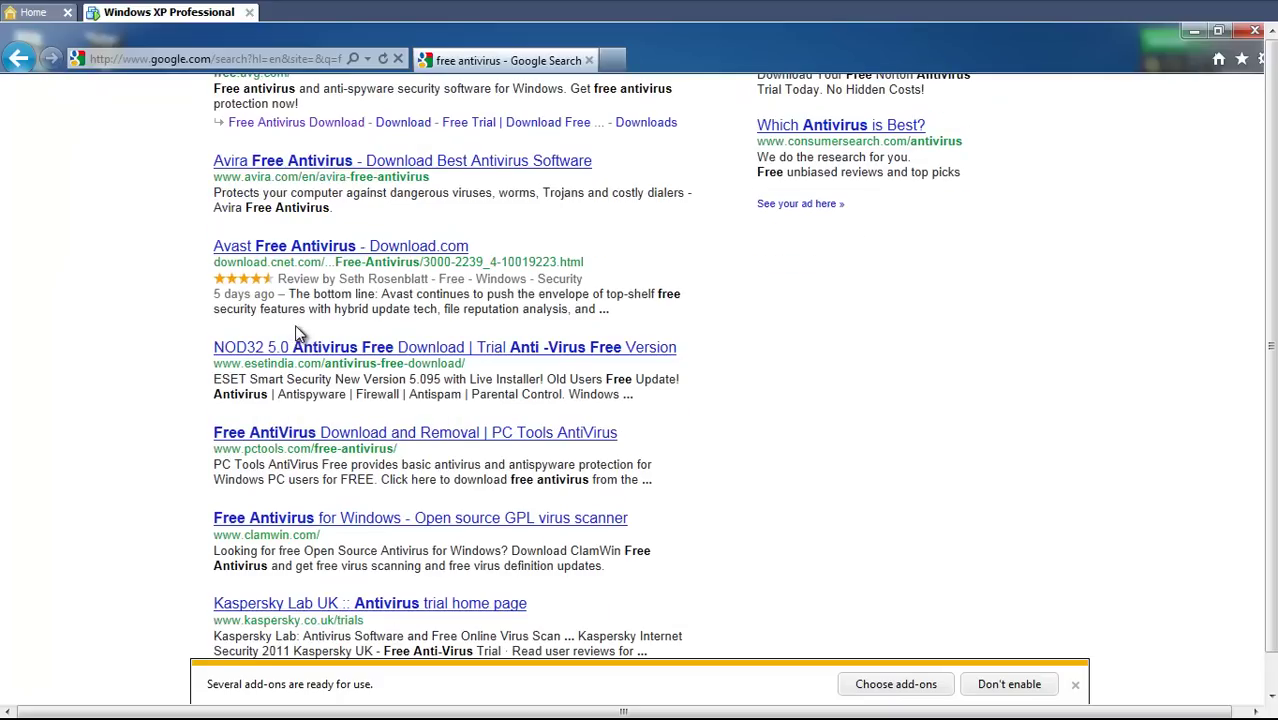
{"action": "left_click", "coordinate": [231, 352]}
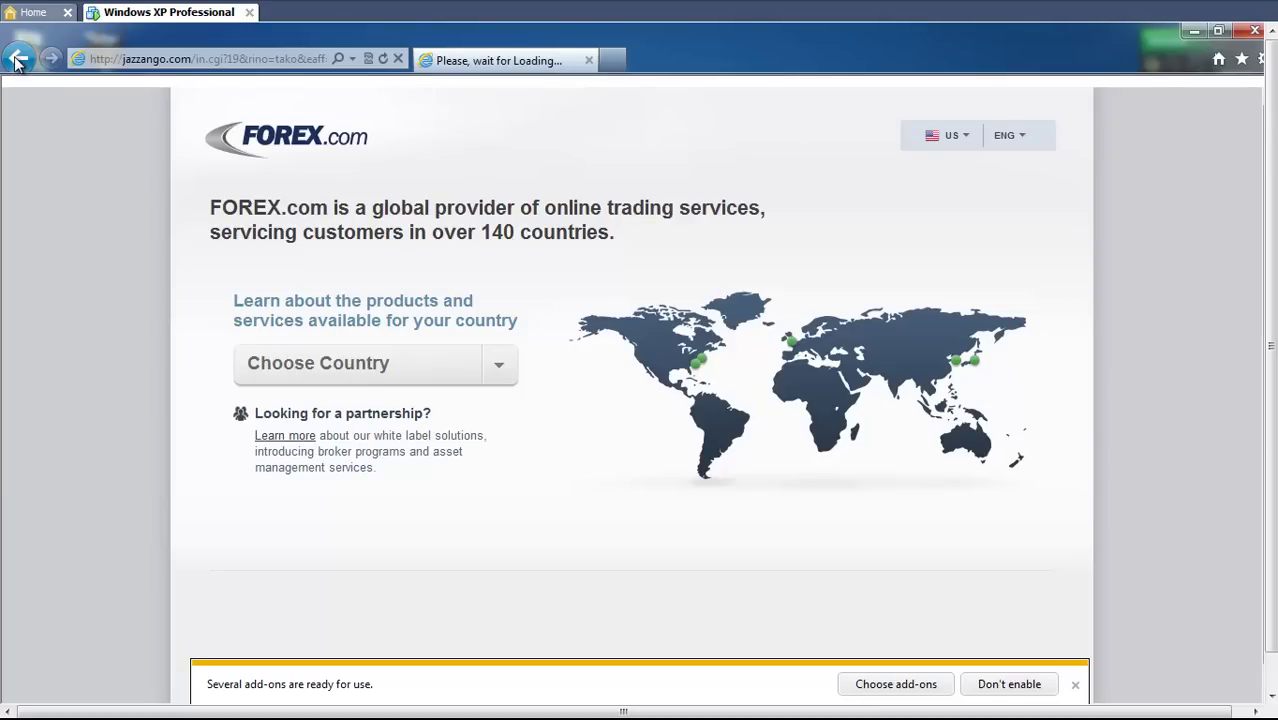
{"action": "left_click", "coordinate": [1253, 32]}
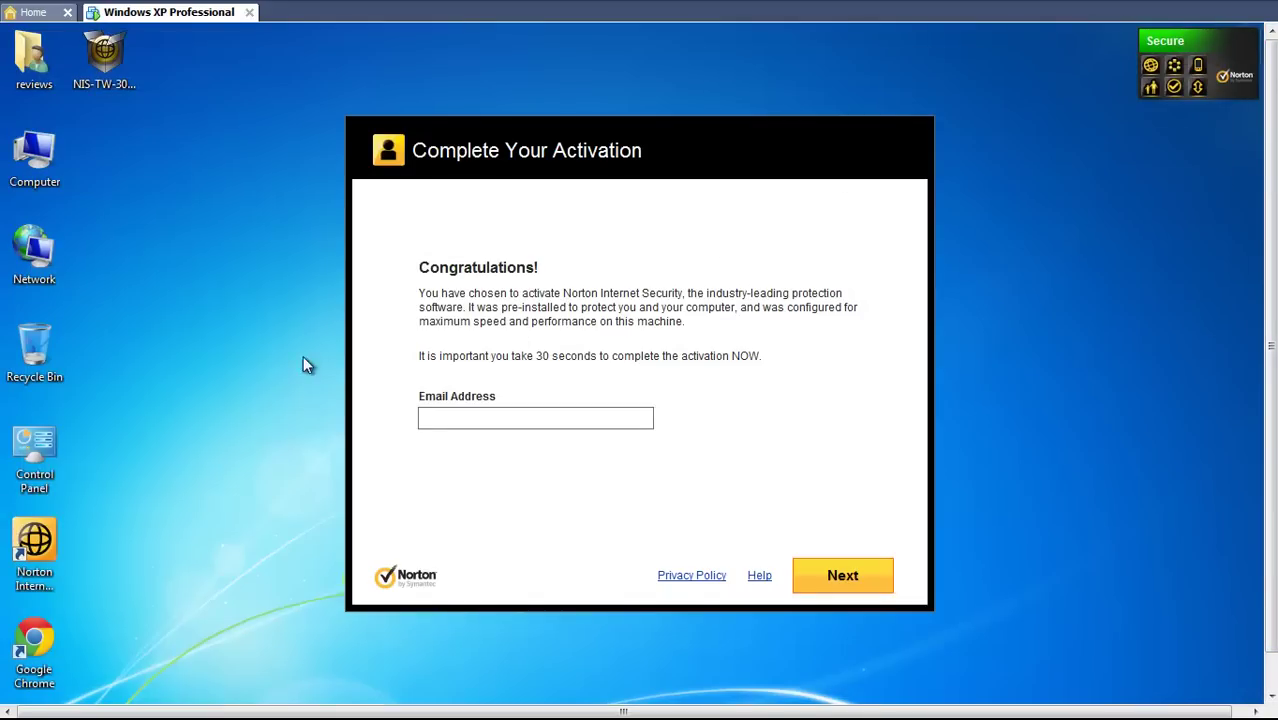
Reopen Norton Internet Security's main window from its background icon in the virtual machine
{"action": "scroll", "coordinate": [1273, 423], "scroll_direction": "down", "scroll_amount": 1}
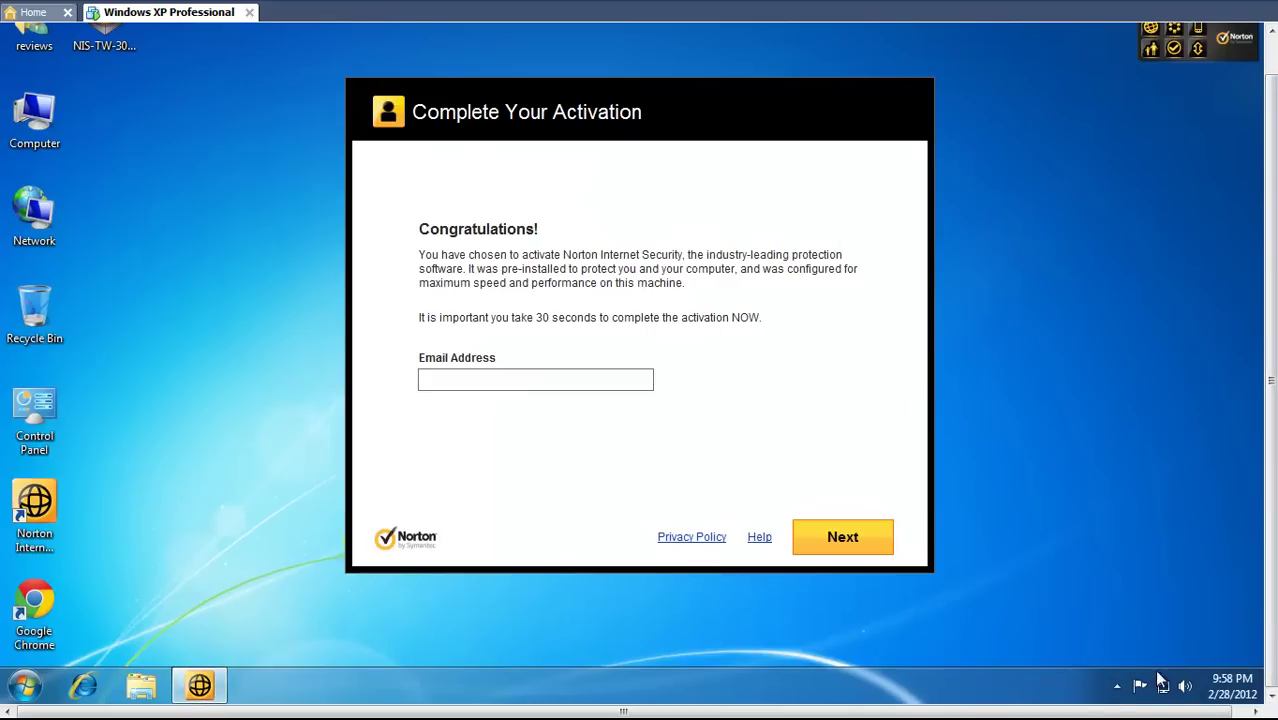
{"action": "left_click", "coordinate": [1117, 687]}
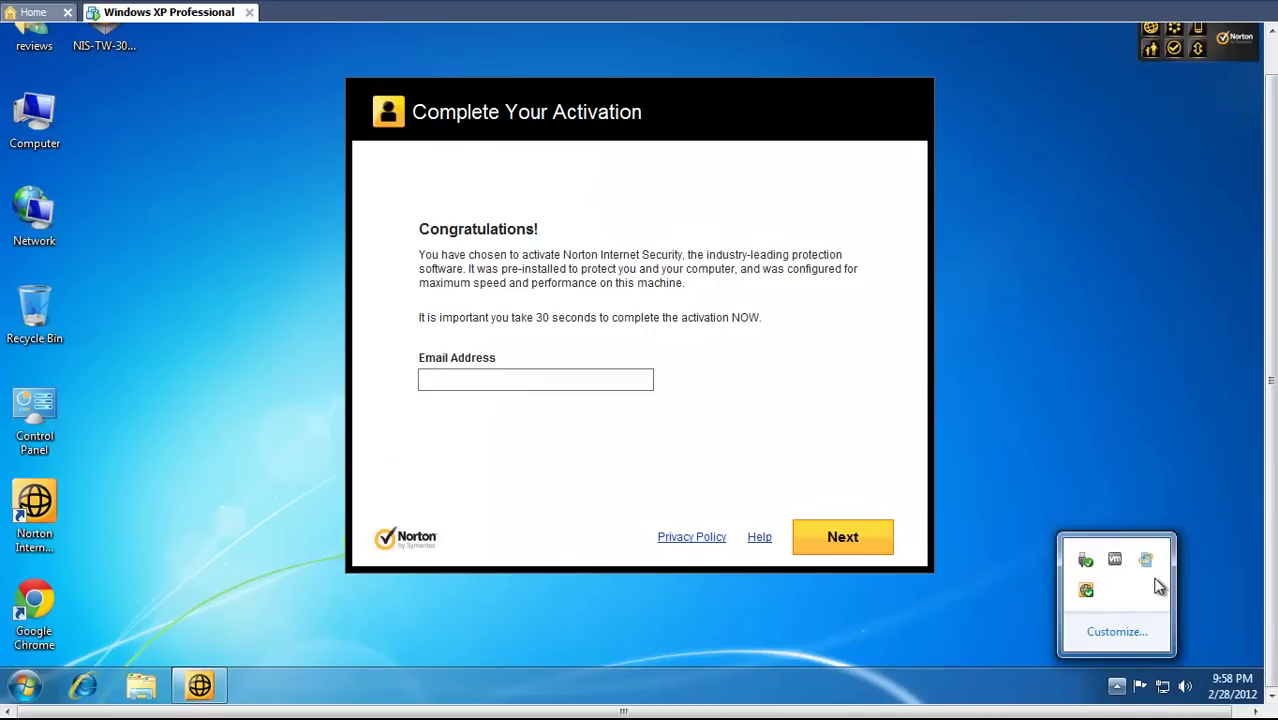
{"action": "double_click", "coordinate": [1086, 590]}
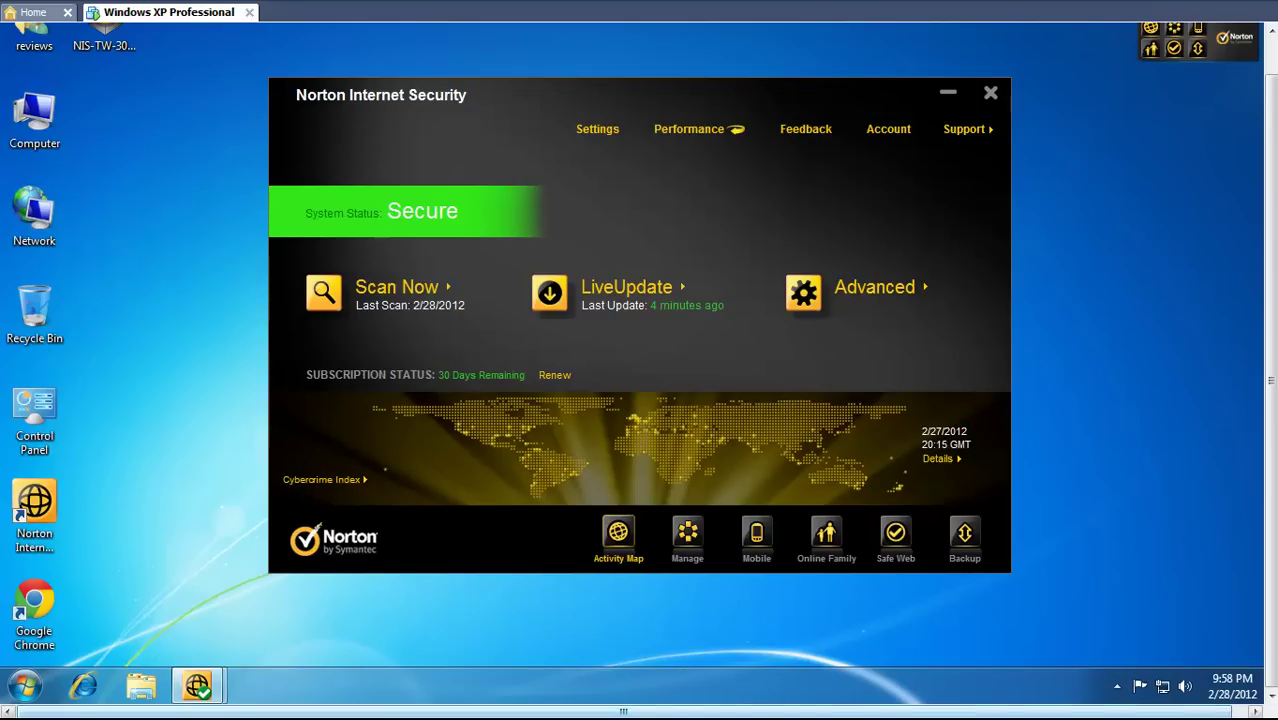
Take the virtual machine out of full screen, minimize its window, and bring up the screen recorder on the host desktop
{"action": "mouse_move", "coordinate": [706, 8]}
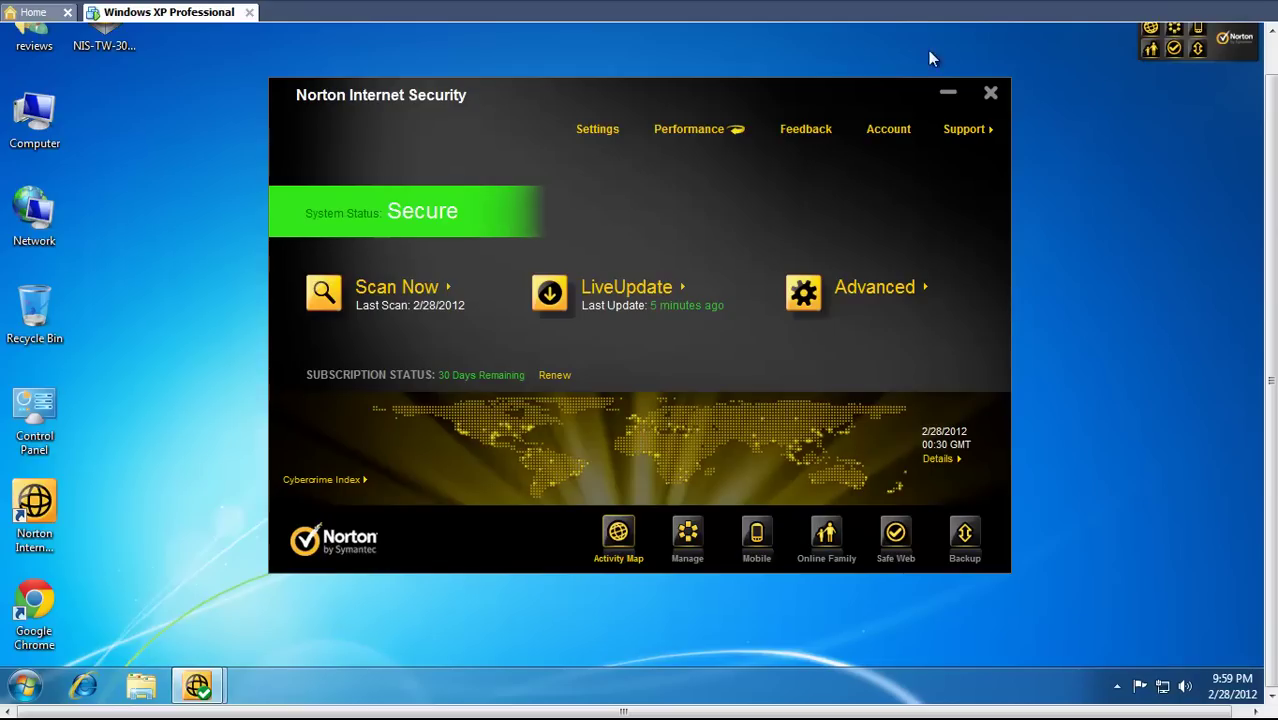
{"action": "mouse_move", "coordinate": [846, 7]}
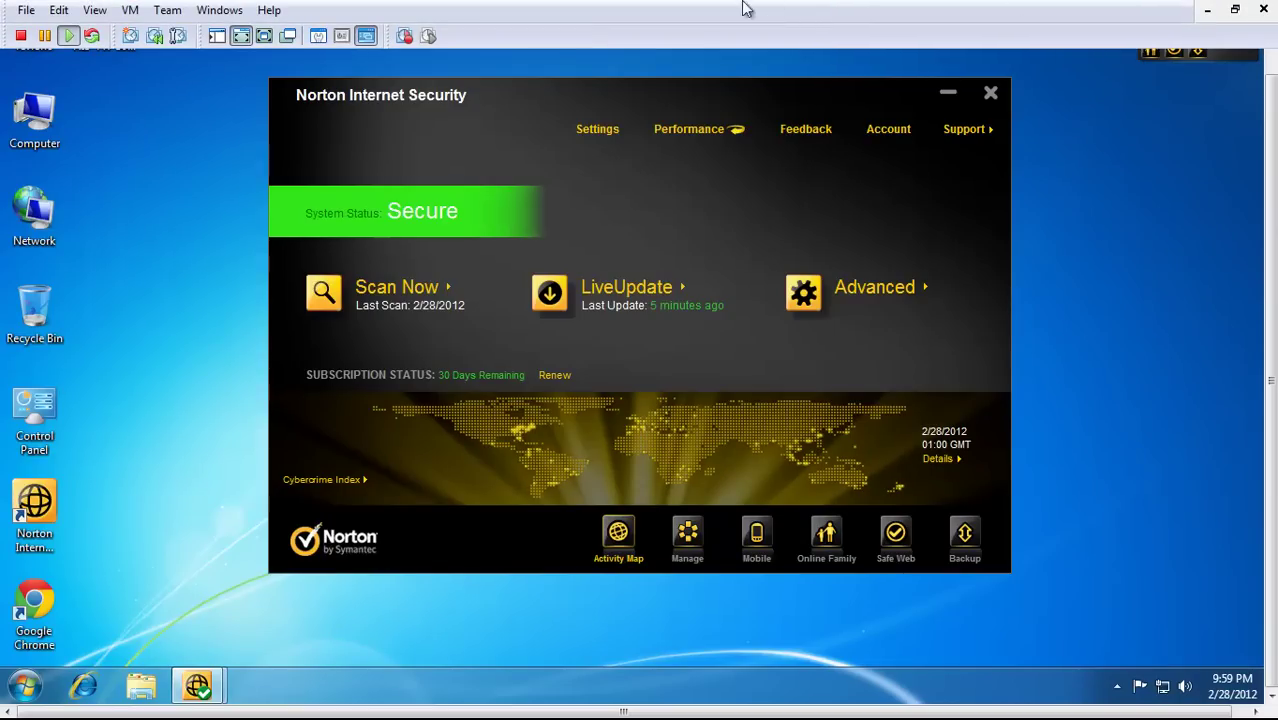
{"action": "left_click", "coordinate": [1235, 9]}
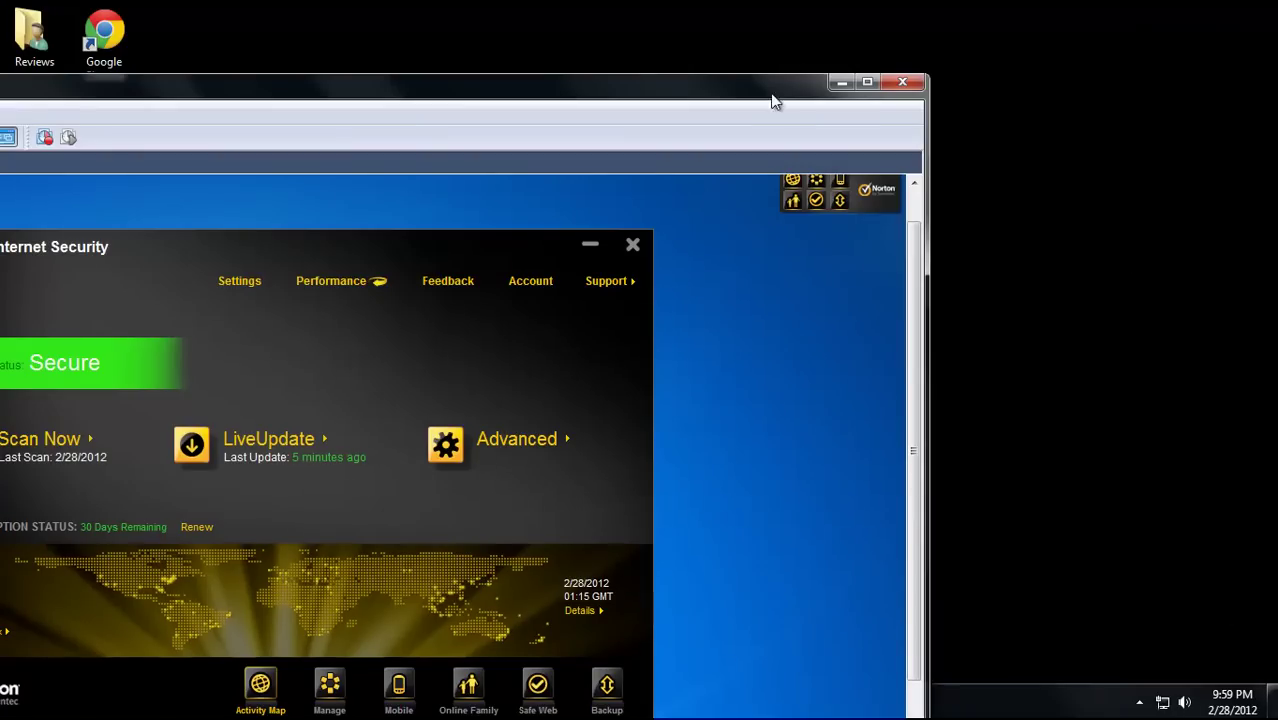
{"action": "left_click", "coordinate": [840, 81]}
{"action": "left_click", "coordinate": [242, 706]}
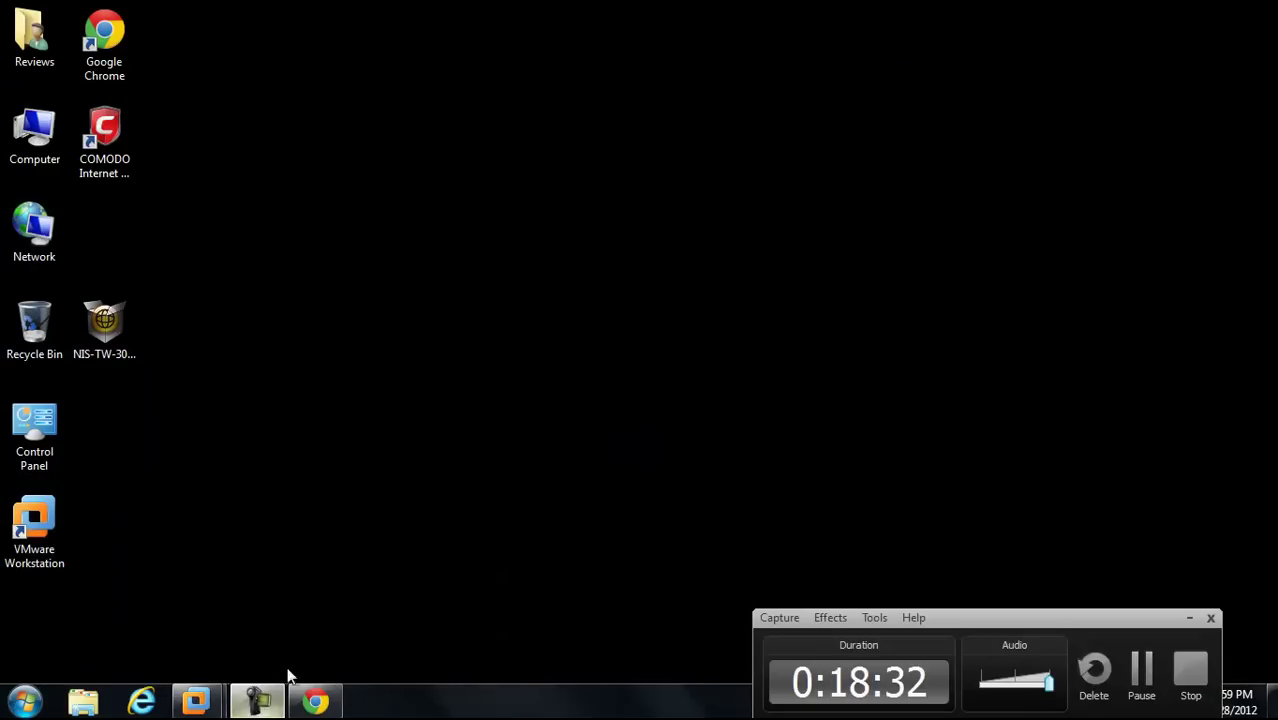